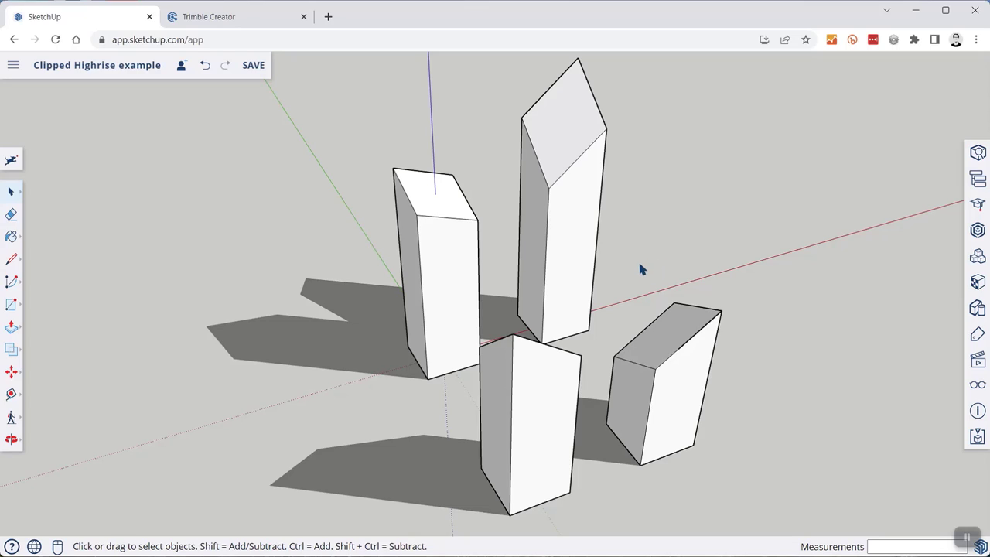
- Shorten the tall Clipped Highrise tower slightly and set its clipped-top rotation to x 25, y 36
{"action": "middle_click_drag", "start_coordinate": [637, 258], "coordinate": [658, 212]}
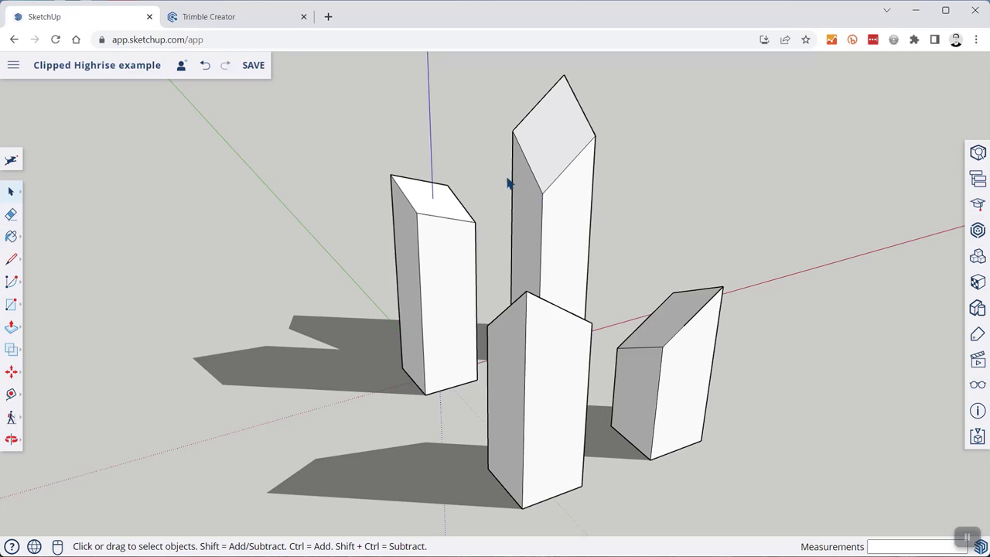
{"action": "left_click", "coordinate": [552, 148]}
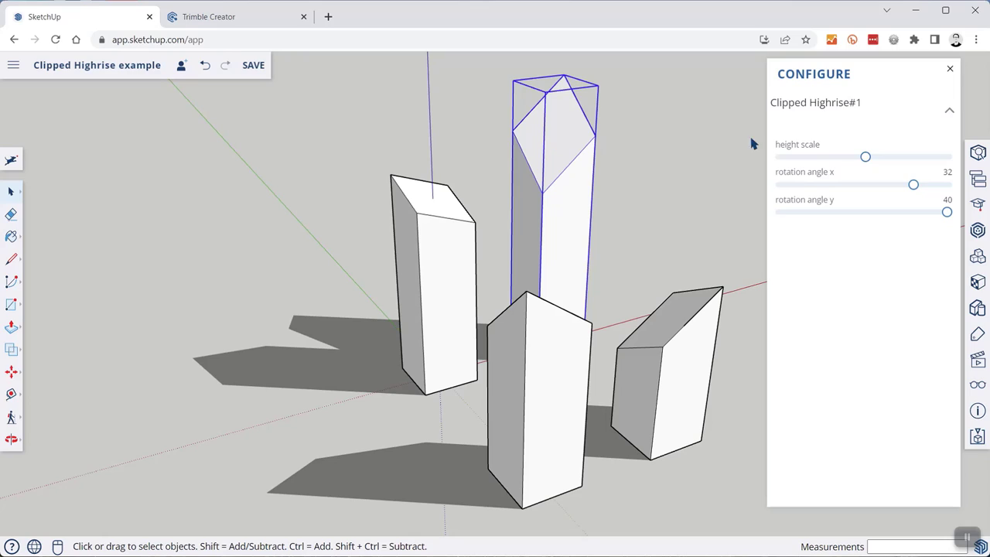
{"action": "mouse_move", "coordinate": [867, 157]}
{"action": "left_mouse_down"}
{"action": "mouse_move", "coordinate": [844, 164]}
{"action": "mouse_move", "coordinate": [858, 161]}
{"action": "left_mouse_up"}
{"action": "left_click_drag", "start_coordinate": [912, 187], "coordinate": [889, 188]}
{"action": "mouse_move", "coordinate": [945, 215]}
{"action": "left_mouse_down"}
{"action": "mouse_move", "coordinate": [898, 216]}
{"action": "mouse_move", "coordinate": [939, 215]}
{"action": "left_mouse_up"}
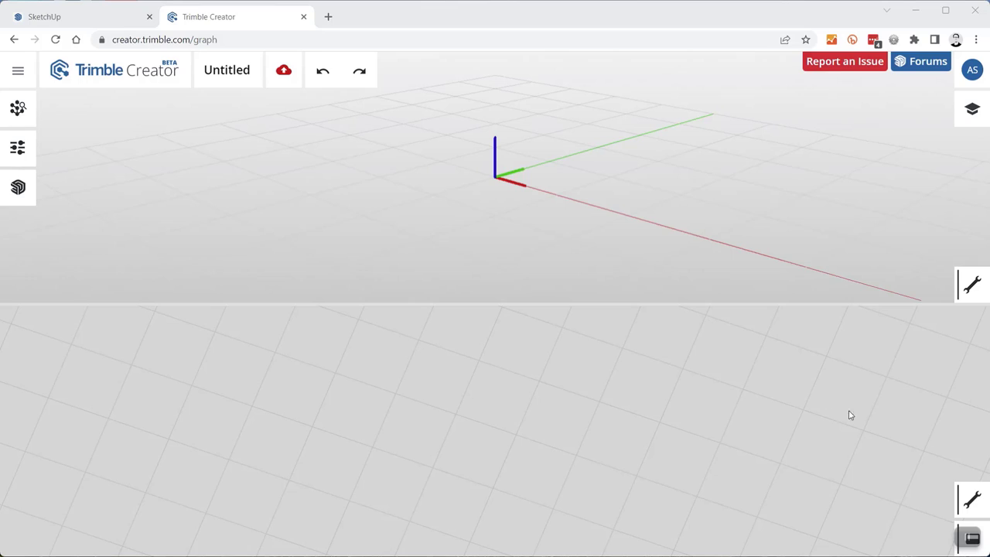
- Switch the workspace to the vertical split layout, with 3D view left and graph right
{"action": "left_click", "coordinate": [972, 539]}
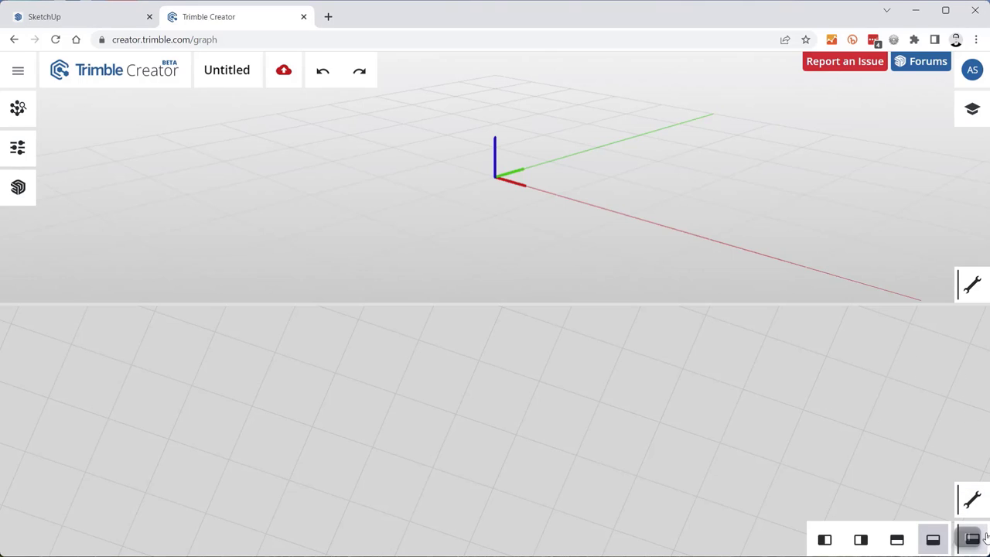
{"action": "left_click", "coordinate": [863, 542]}
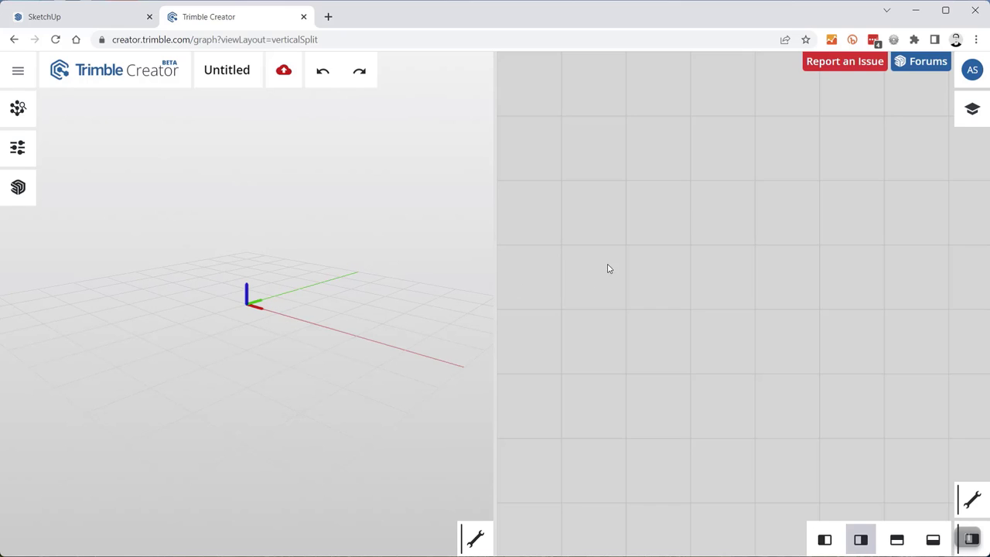
- Add a box node to the graph by searching 'box' in Create Node
{"action": "double_click", "coordinate": [656, 284]}
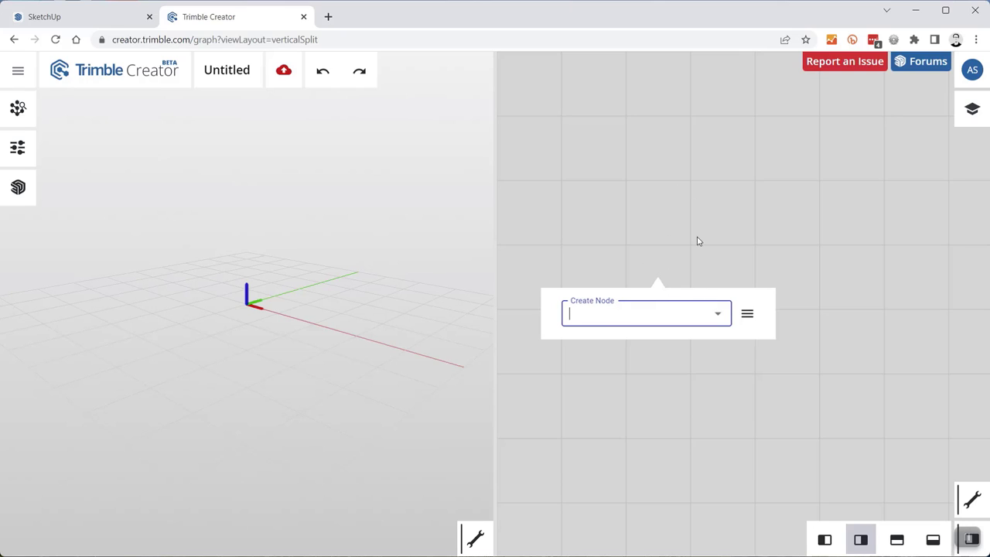
{"action": "left_click", "coordinate": [747, 313]}
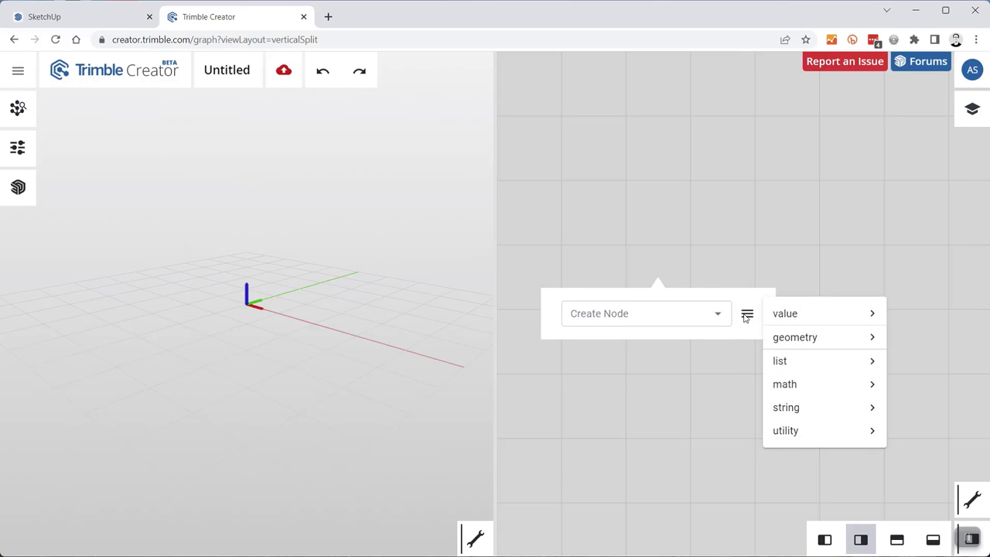
{"action": "mouse_move", "coordinate": [781, 316]}
{"action": "mouse_move", "coordinate": [794, 341]}
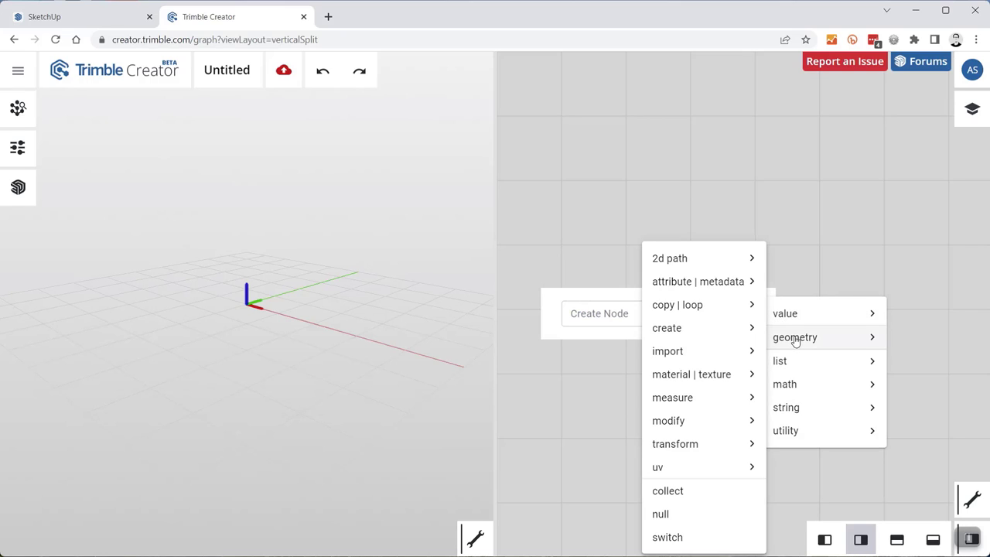
{"action": "left_click", "coordinate": [612, 311]}
{"action": "type", "text": "box"}
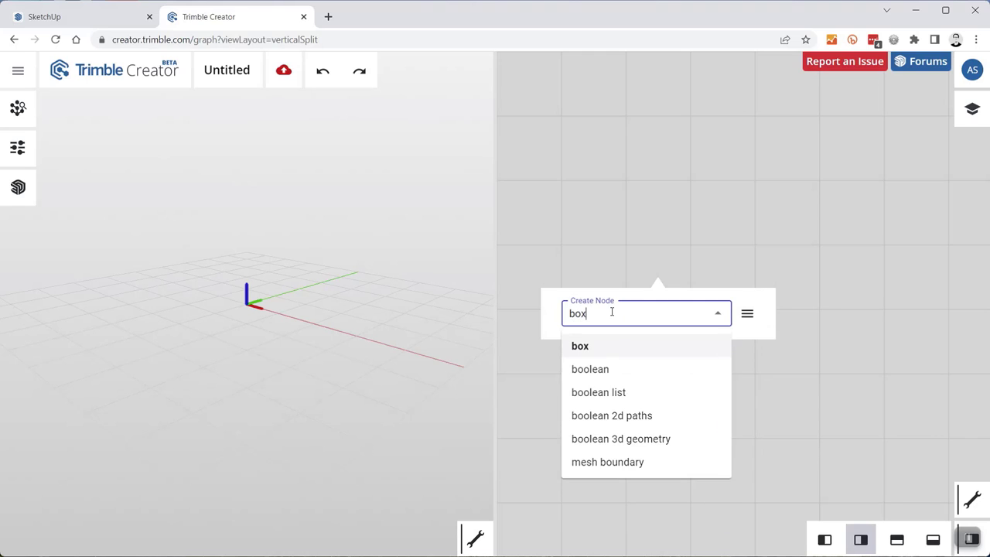
{"action": "key", "text": "Return"}
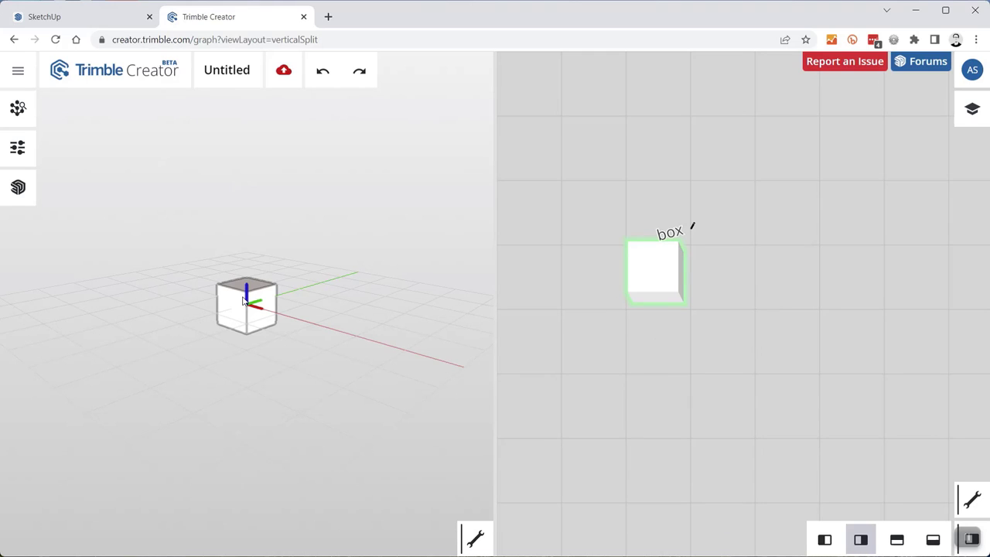
- Set the box node's third (vertical) scale value to 2 in its inputs
{"action": "left_click", "coordinate": [652, 275]}
{"action": "left_click", "coordinate": [627, 268]}
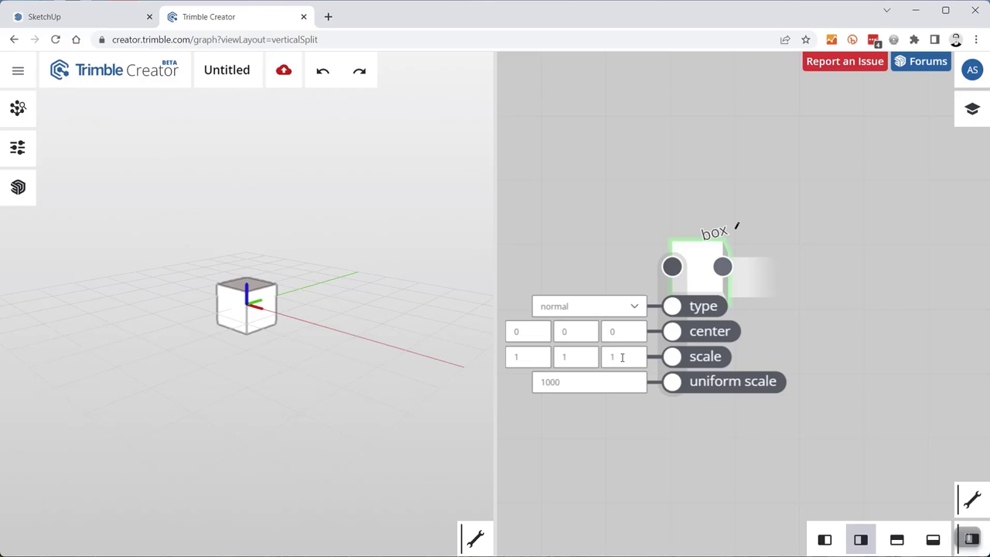
{"action": "left_click_drag", "start_coordinate": [616, 358], "coordinate": [591, 360]}
{"action": "type", "text": "2"}
{"action": "key", "text": "Return"}
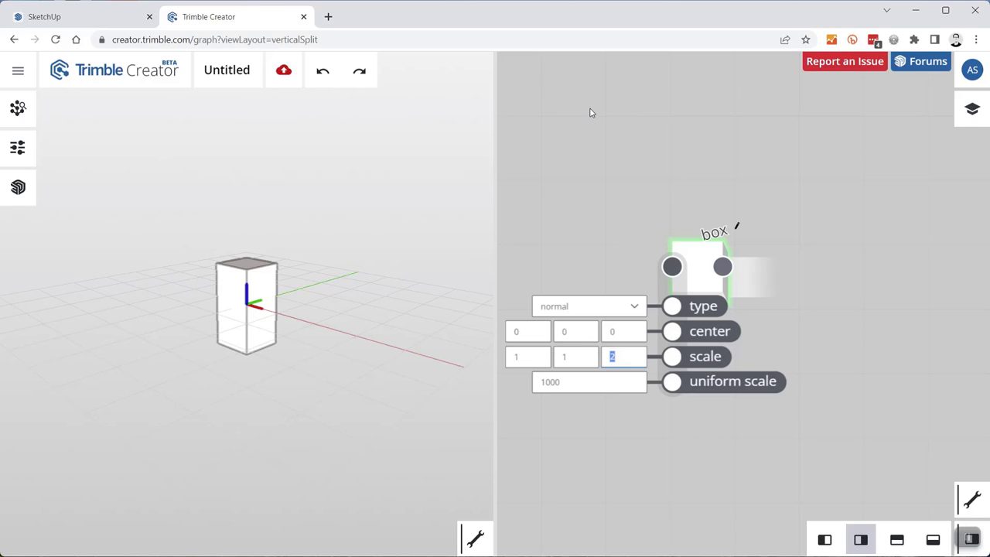
{"action": "left_click", "coordinate": [640, 165]}
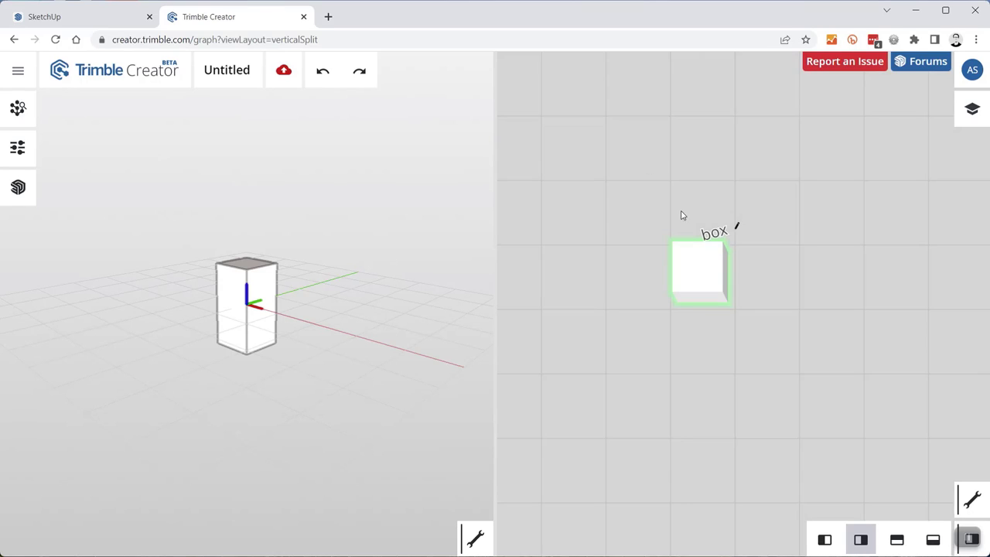
- Marquee-select the box node and delete it
{"action": "left_click_drag", "start_coordinate": [760, 343], "coordinate": [661, 226]}
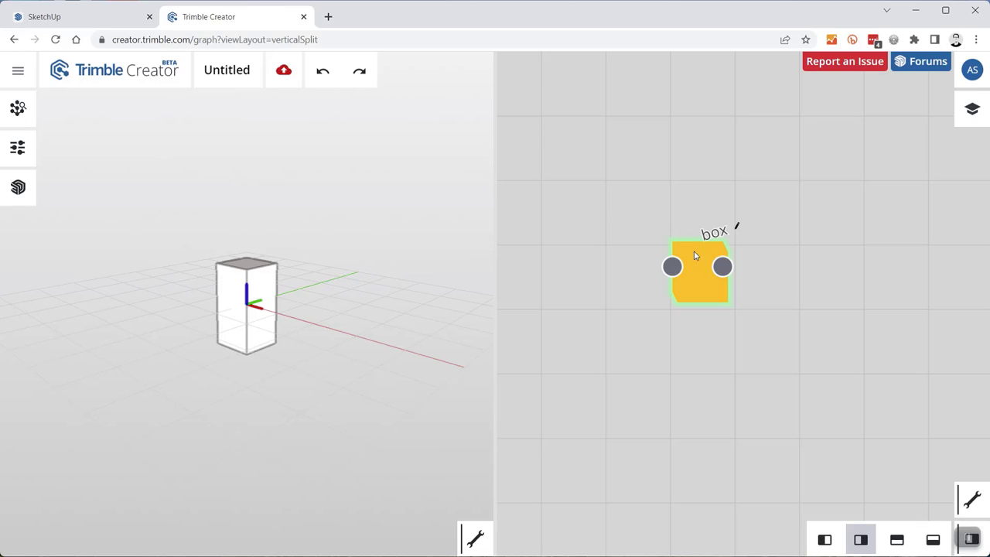
{"action": "left_click", "coordinate": [758, 359]}
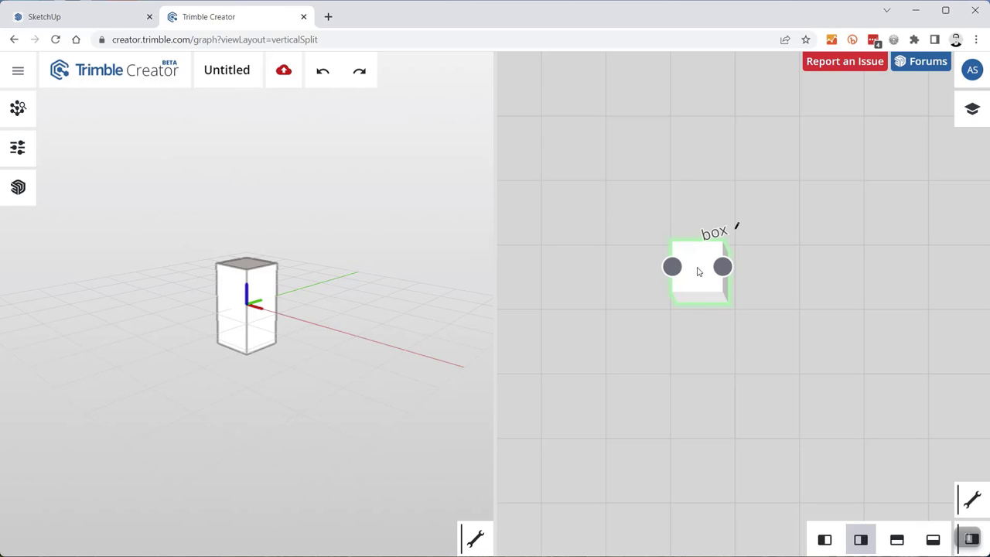
{"action": "left_click_drag", "start_coordinate": [752, 324], "coordinate": [637, 206]}
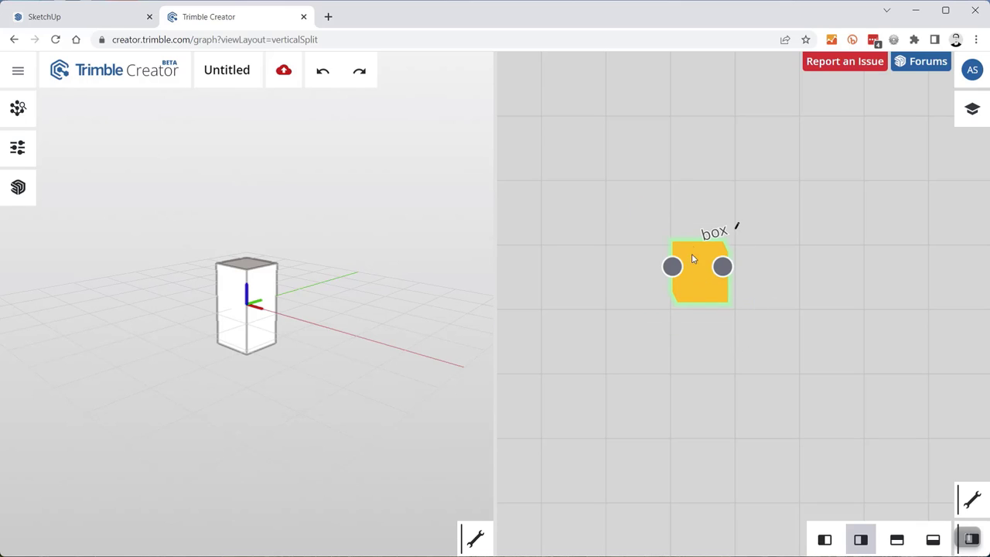
{"action": "left_click", "coordinate": [698, 266]}
{"action": "left_click", "coordinate": [699, 258]}
{"action": "left_click", "coordinate": [700, 257]}
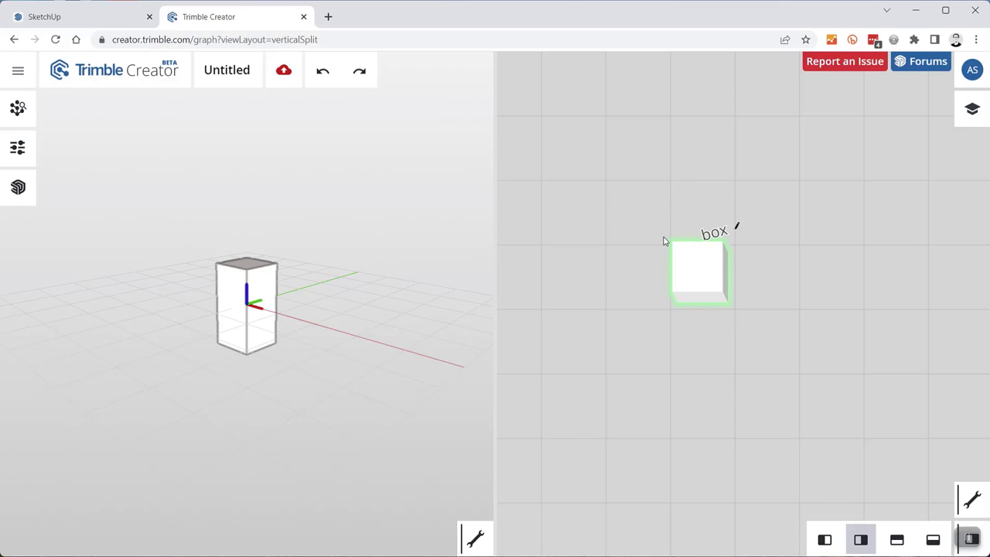
{"action": "left_click_drag", "start_coordinate": [759, 349], "coordinate": [658, 200]}
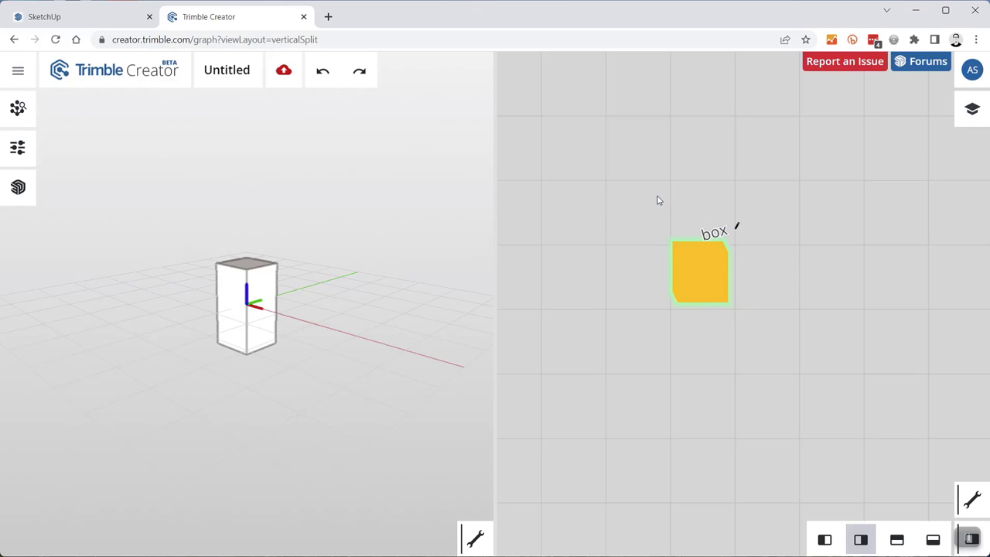
{"action": "key", "text": "Delete"}
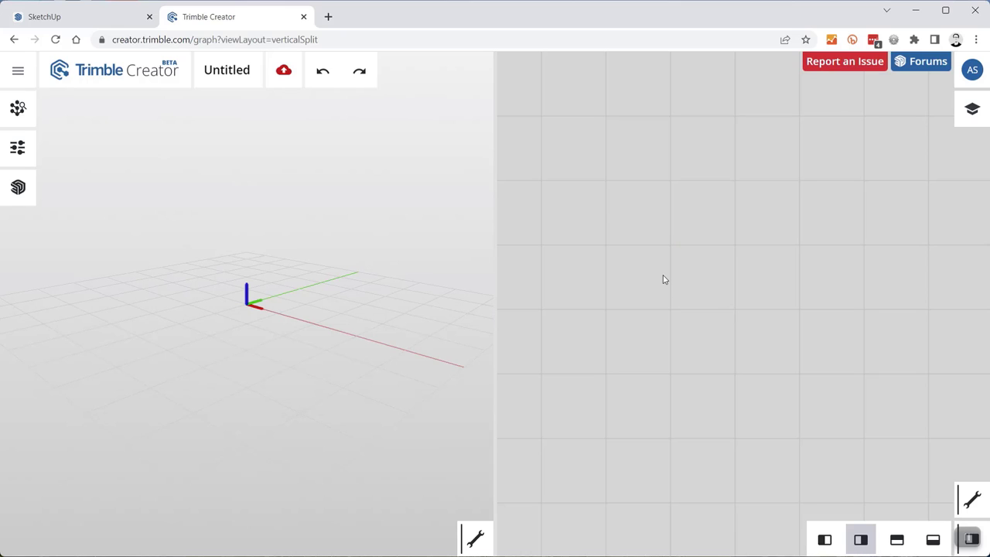
- Add a rectangle node via the 'rect' search and review its inputs, leaving them unchanged
{"action": "double_click", "coordinate": [699, 283]}
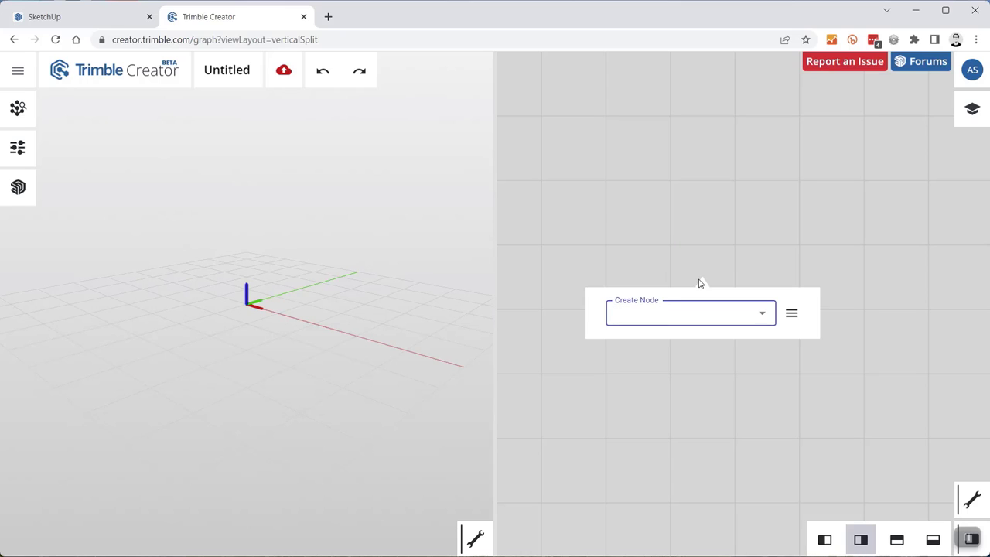
{"action": "type", "text": "rect"}
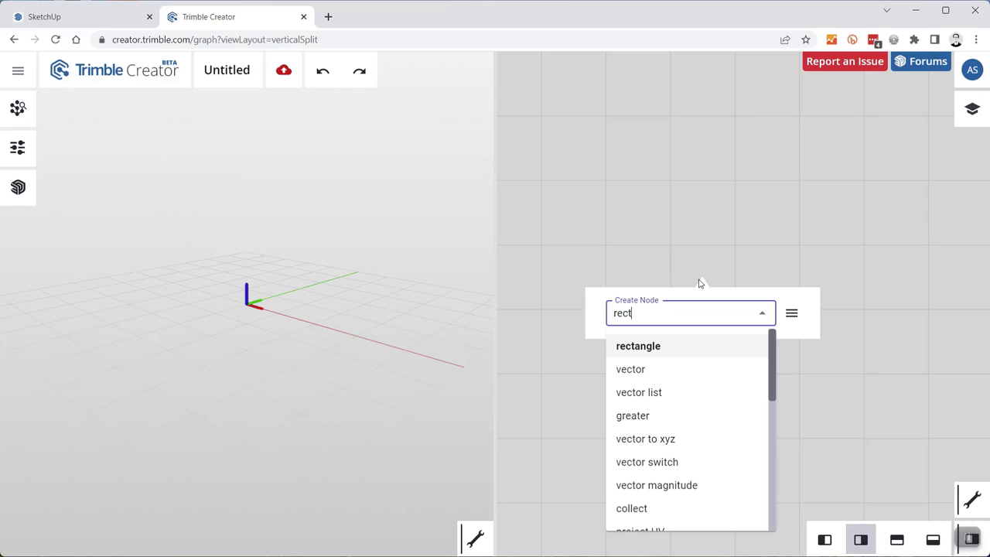
{"action": "left_click", "coordinate": [657, 348]}
{"action": "mouse_move", "coordinate": [698, 285]}
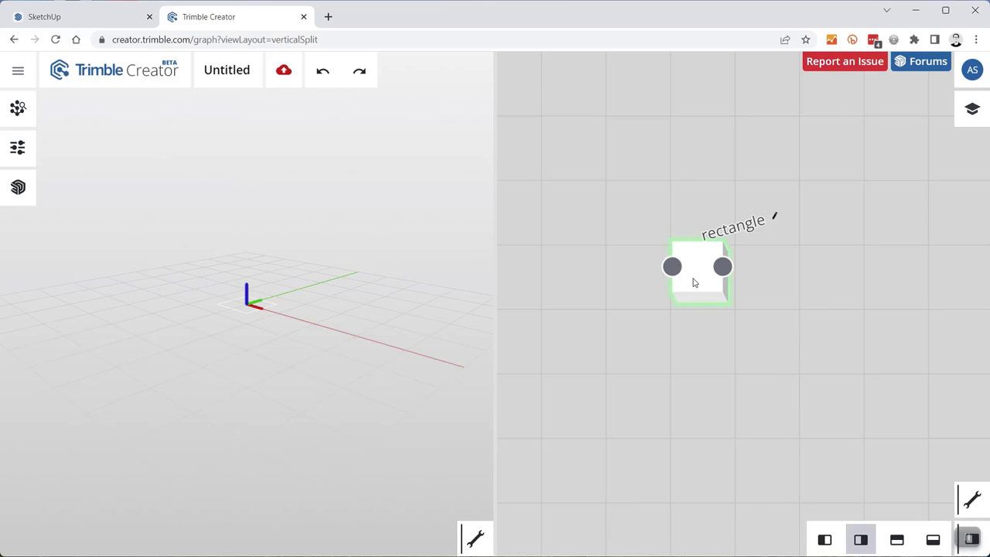
{"action": "left_click", "coordinate": [672, 268]}
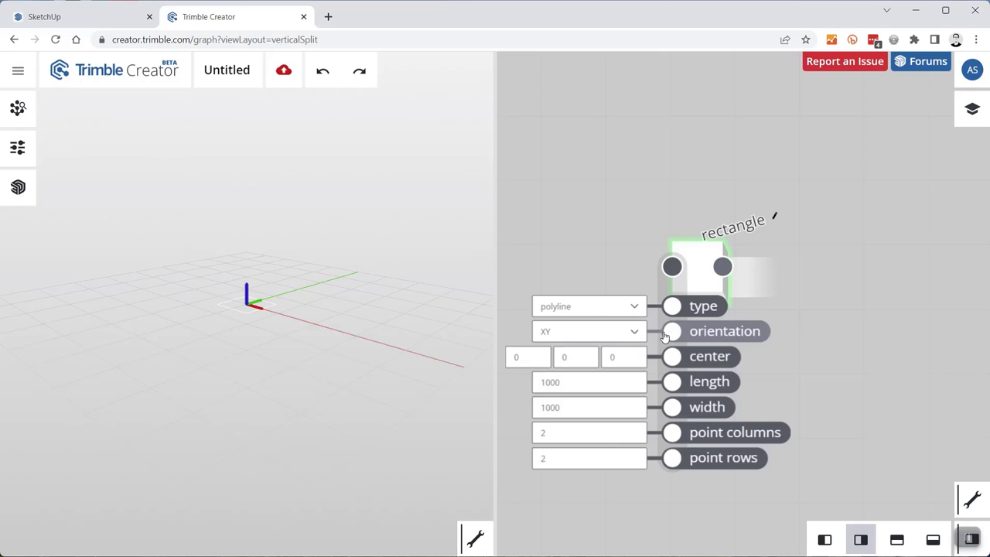
{"action": "left_click", "coordinate": [590, 311]}
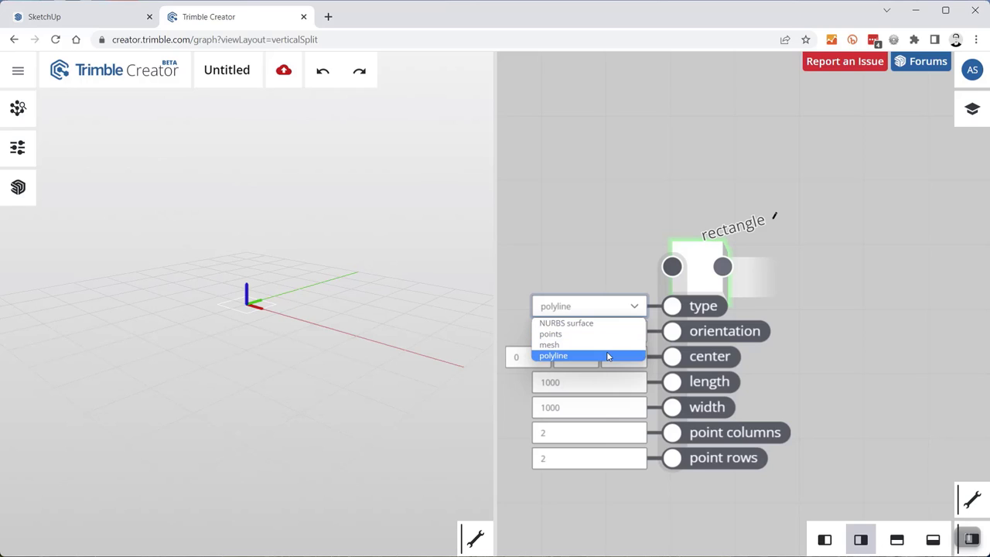
{"action": "left_click", "coordinate": [585, 200]}
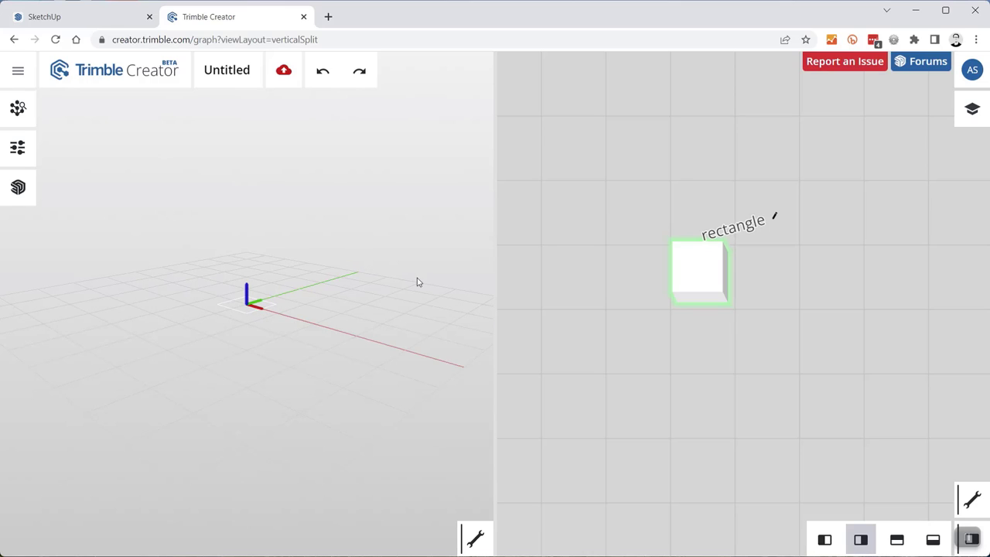
- Change the rectangle node's type to mesh, producing a filled 1000 by 1000 square
{"action": "mouse_move", "coordinate": [702, 282]}
{"action": "mouse_move", "coordinate": [674, 266]}
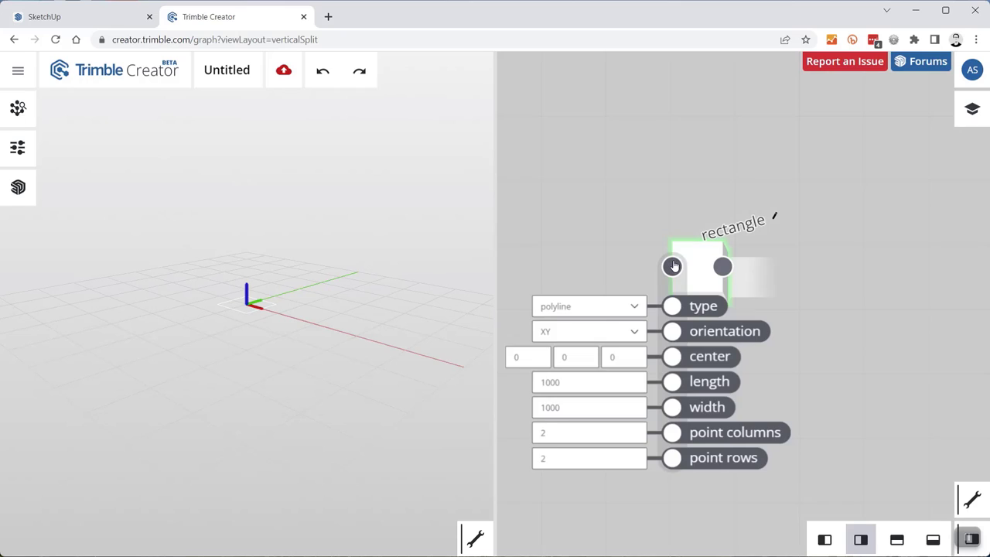
{"action": "left_click", "coordinate": [603, 311]}
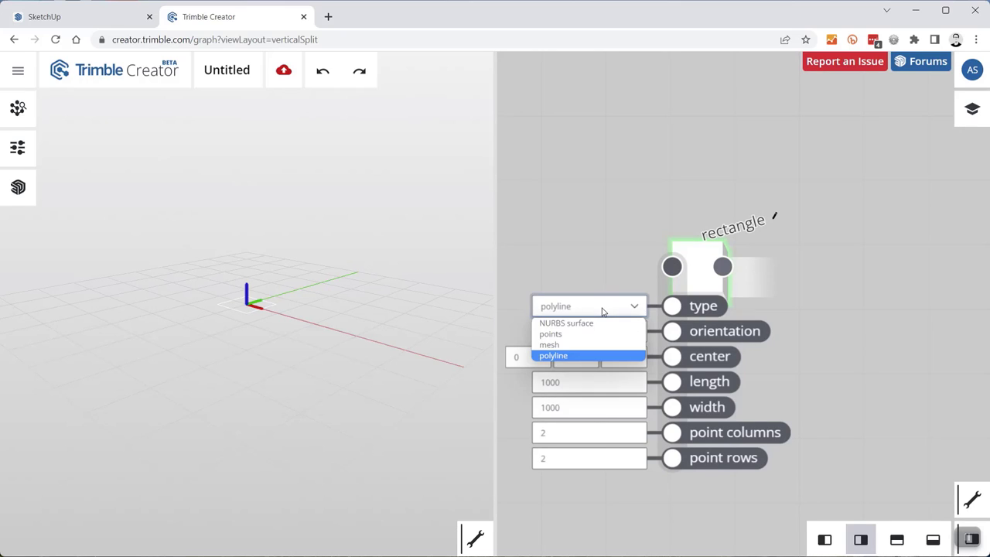
{"action": "left_click", "coordinate": [576, 346]}
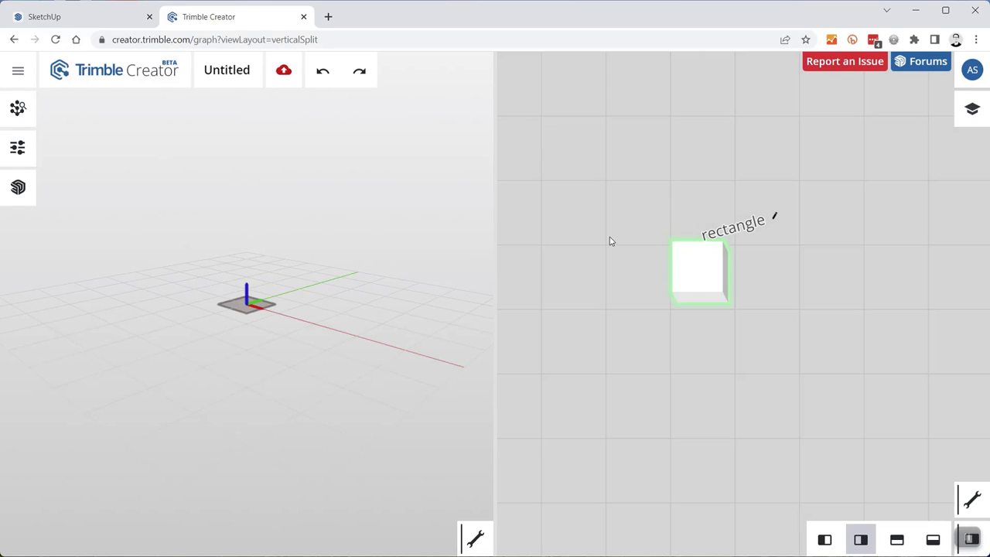
- Pan the graph and drag a wire out of the rectangle's output port onto empty canvas
{"action": "scroll", "coordinate": [616, 301], "scroll_direction": "down", "scroll_amount": 2}
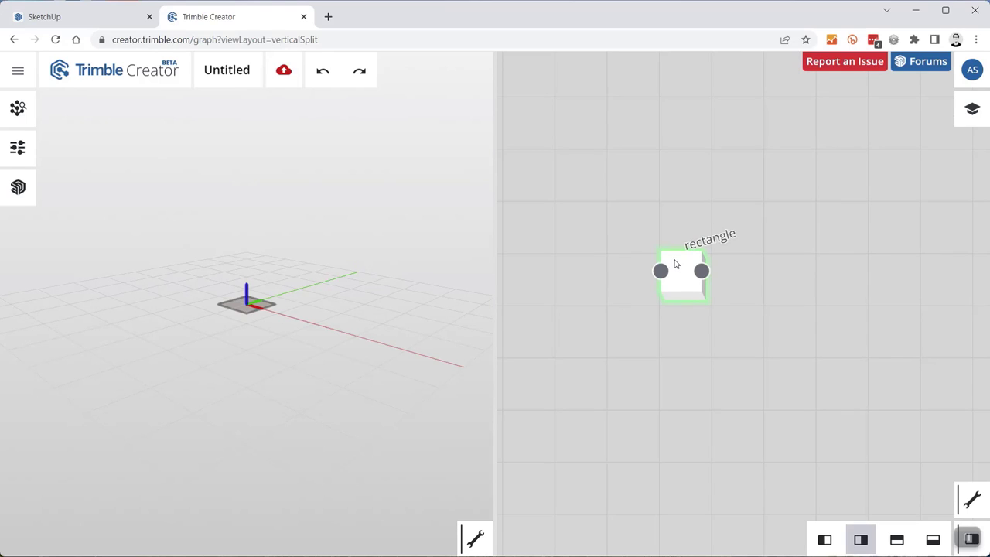
{"action": "left_click_drag", "start_coordinate": [742, 206], "coordinate": [692, 210]}
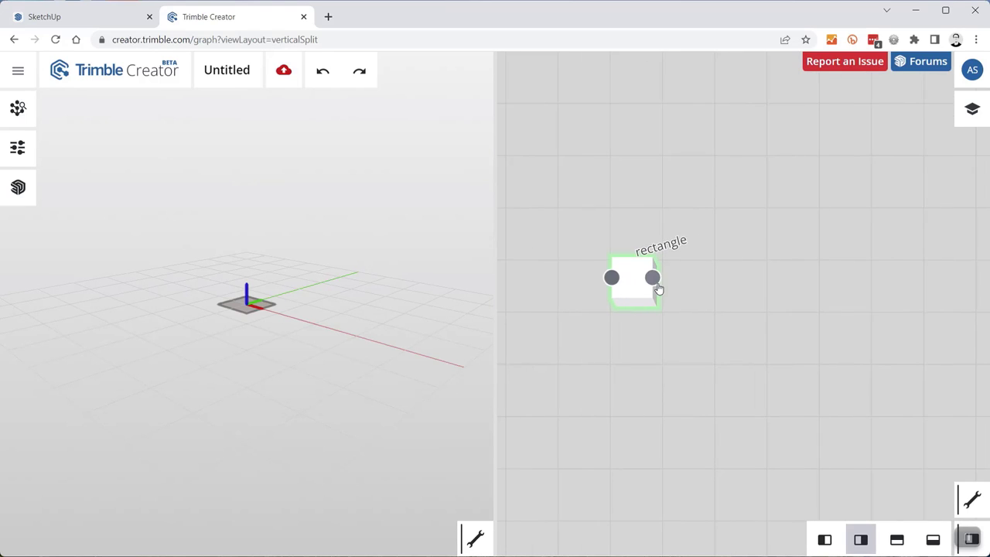
{"action": "left_click", "coordinate": [652, 279]}
{"action": "left_click_drag", "start_coordinate": [674, 289], "coordinate": [740, 290]}
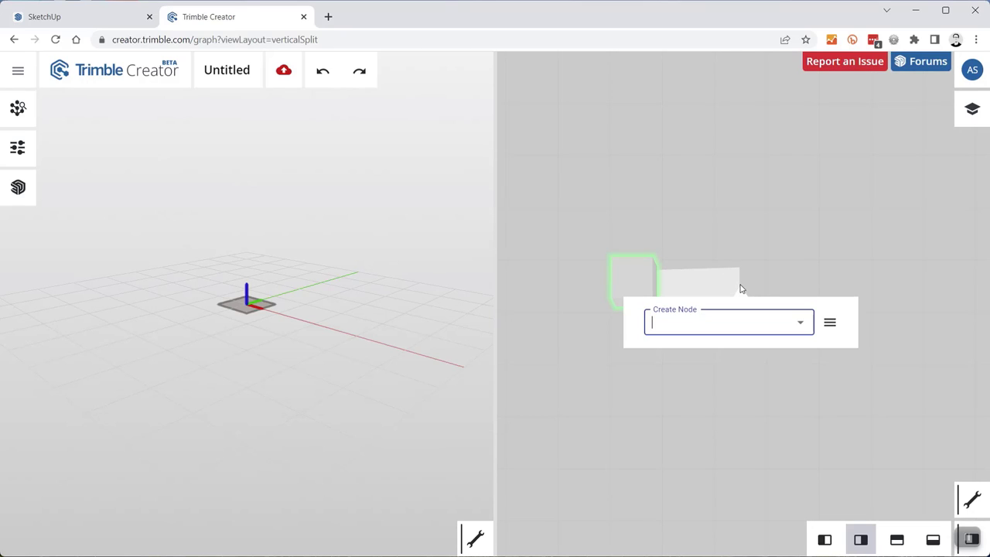
- Browse the node categories, then search Create Node for 'extr'
{"action": "left_click", "coordinate": [831, 323]}
{"action": "mouse_move", "coordinate": [892, 347]}
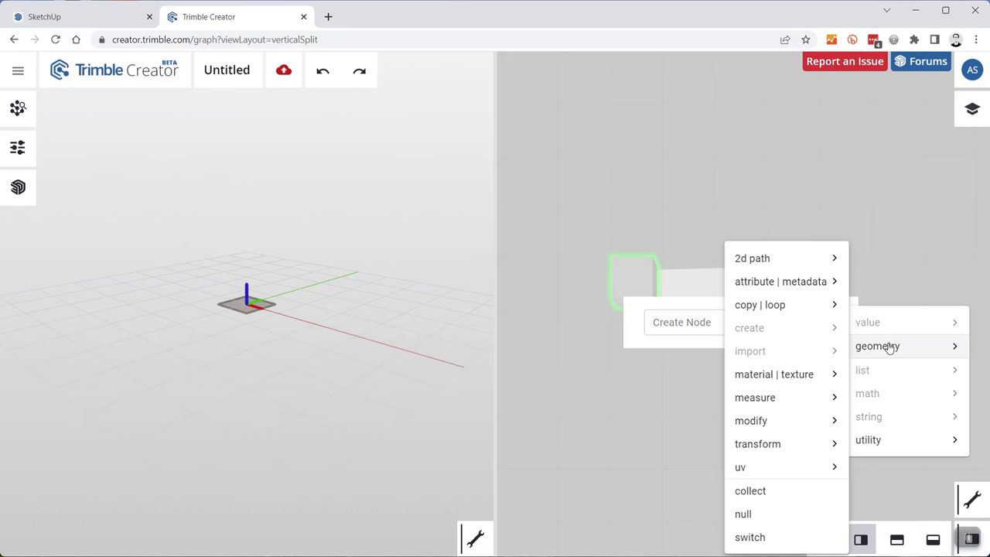
{"action": "left_click", "coordinate": [699, 319]}
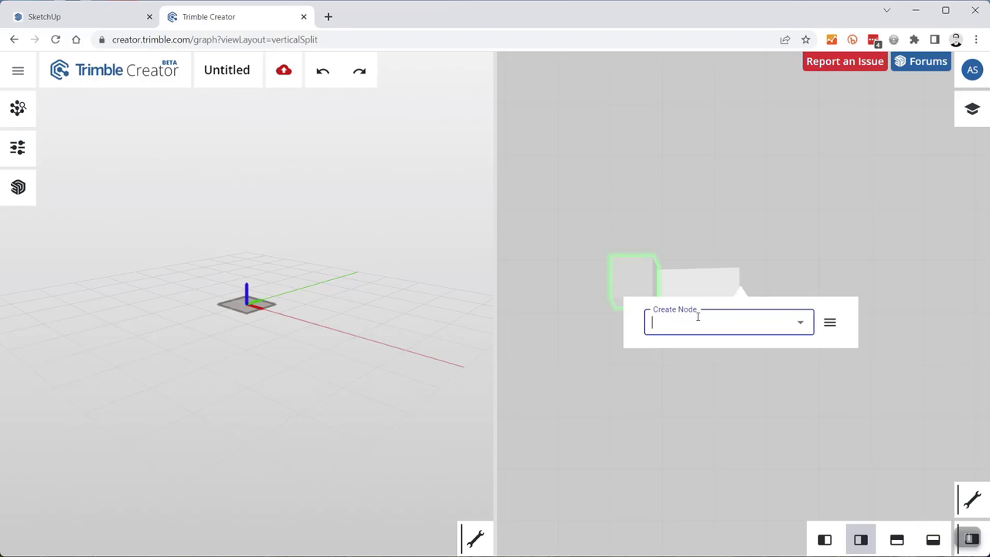
{"action": "type", "text": "extr"}
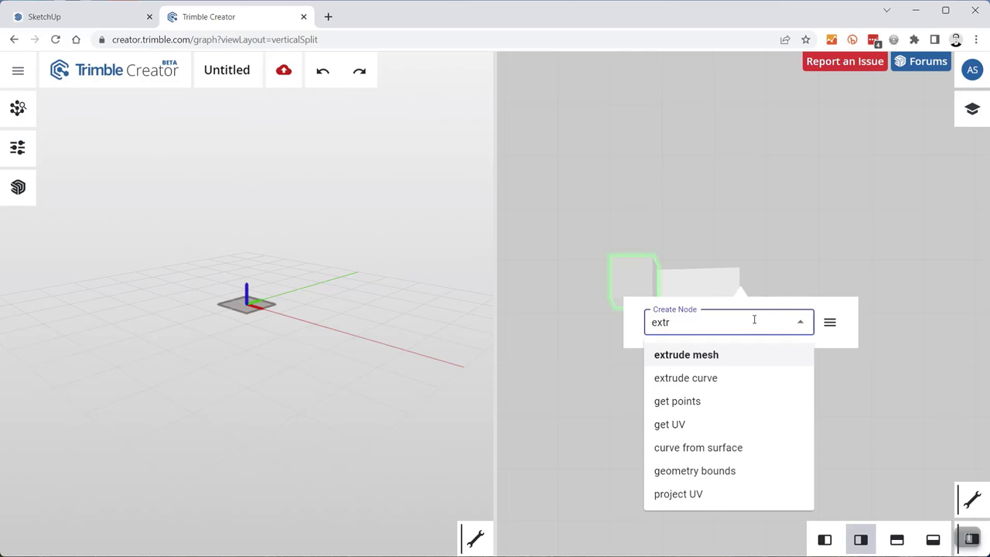
- Add an extrude mesh node after the rectangle and expand its settings
{"action": "left_click", "coordinate": [691, 355]}
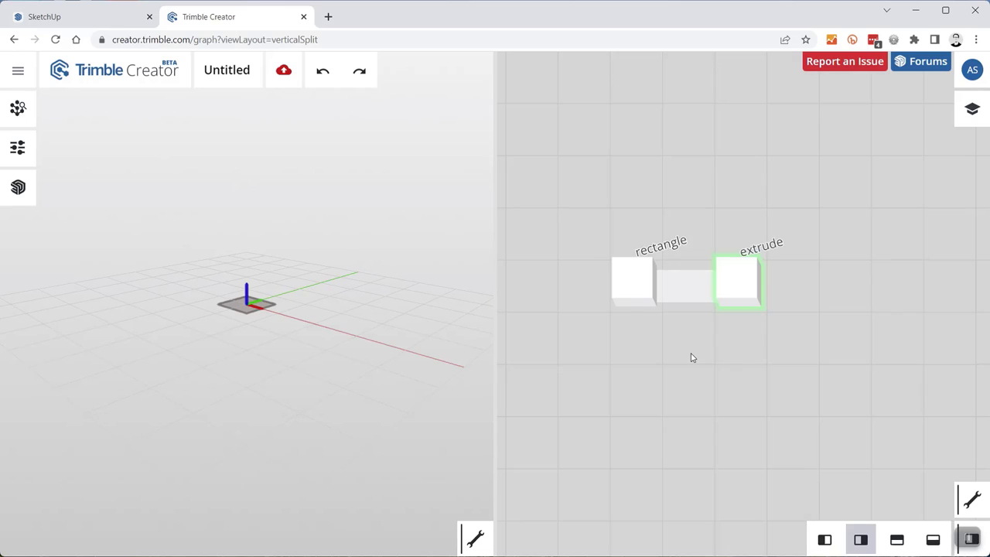
{"action": "left_click", "coordinate": [716, 280]}
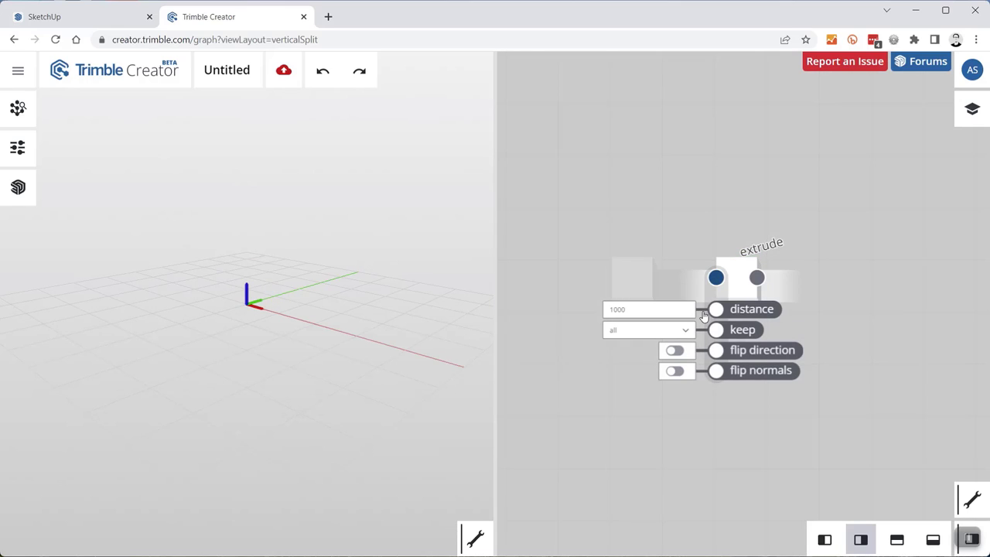
{"action": "scroll", "coordinate": [715, 283], "scroll_direction": "up", "scroll_amount": 2}
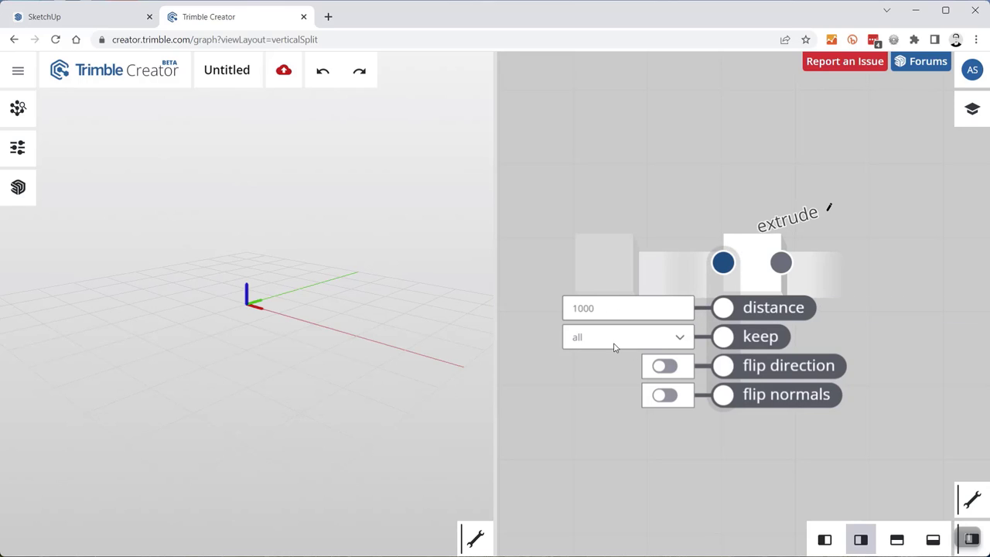
{"action": "left_click", "coordinate": [754, 244]}
- Set the extrusion to keep only sides and orbit the 3D view to inspect the open box
{"action": "left_click", "coordinate": [681, 341]}
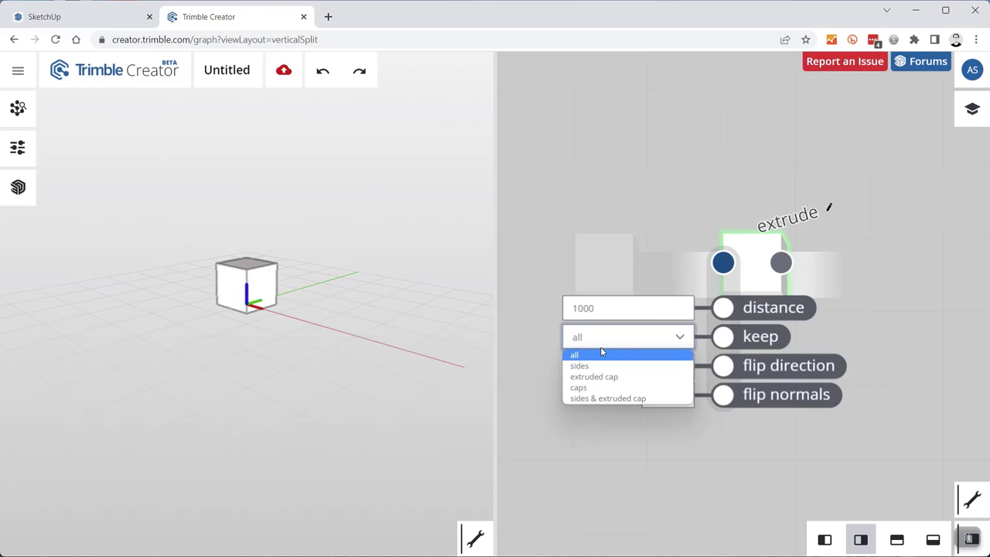
{"action": "left_click", "coordinate": [582, 366]}
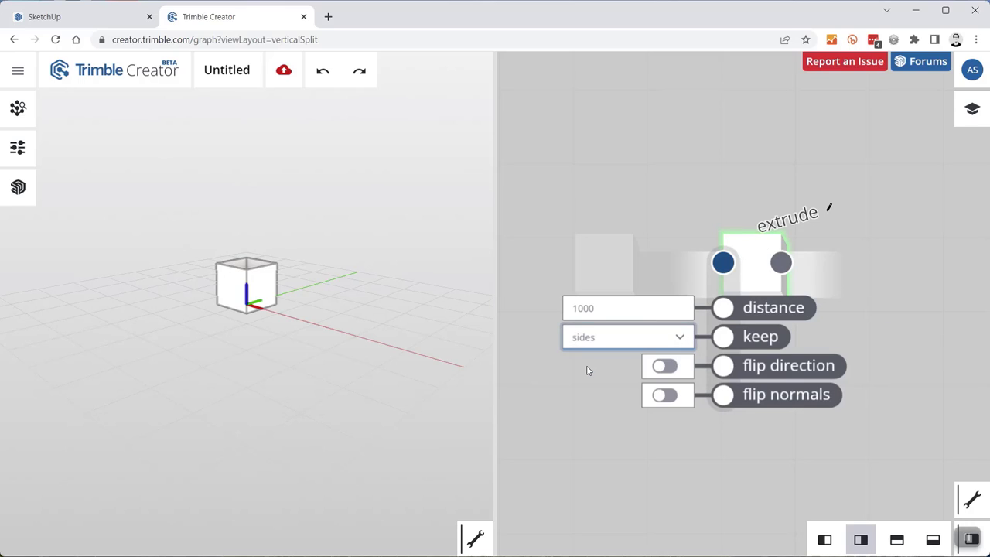
{"action": "left_click_drag", "start_coordinate": [241, 233], "coordinate": [280, 378]}
{"action": "scroll", "coordinate": [271, 433], "scroll_direction": "up", "scroll_amount": 3}
{"action": "left_click_drag", "start_coordinate": [266, 456], "coordinate": [251, 323]}
{"action": "scroll", "coordinate": [263, 402], "scroll_direction": "down", "scroll_amount": 3}
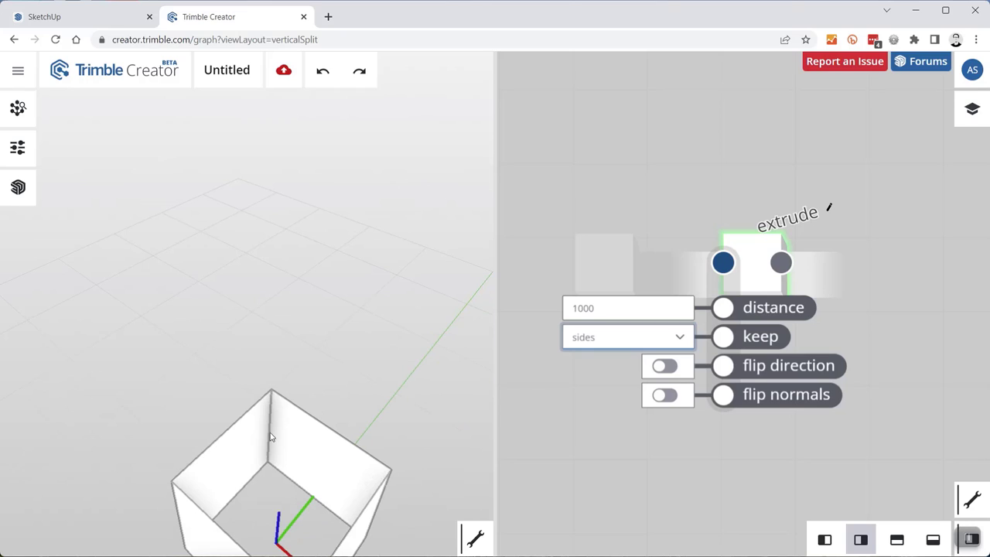
{"action": "middle_click_drag", "start_coordinate": [272, 410], "coordinate": [240, 296], "text": "shift"}
{"action": "scroll", "coordinate": [239, 296], "scroll_direction": "up", "scroll_amount": 2}
- Try keeping only caps, then revert keep to all for a closed cube and collapse the node
{"action": "left_click", "coordinate": [619, 345]}
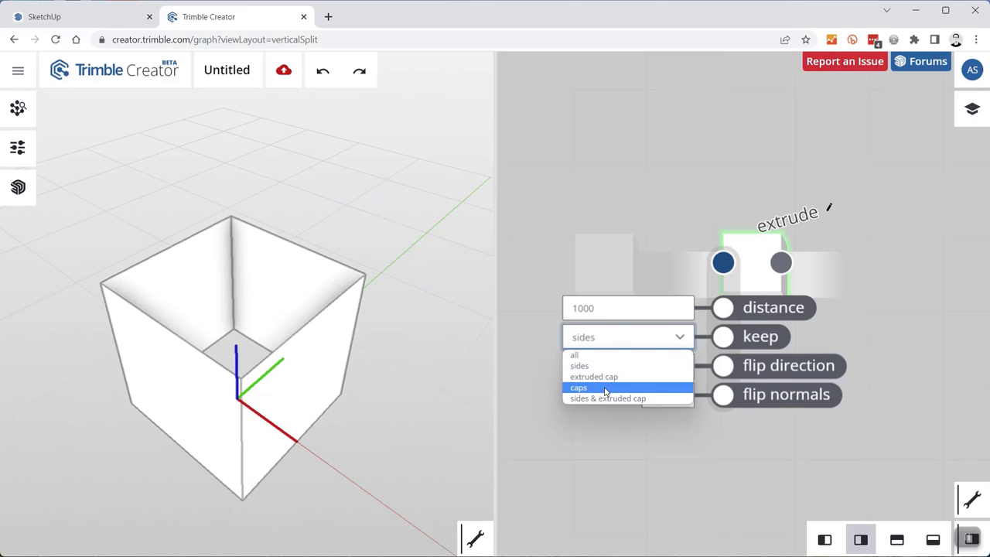
{"action": "left_click", "coordinate": [611, 388]}
{"action": "left_click", "coordinate": [608, 338]}
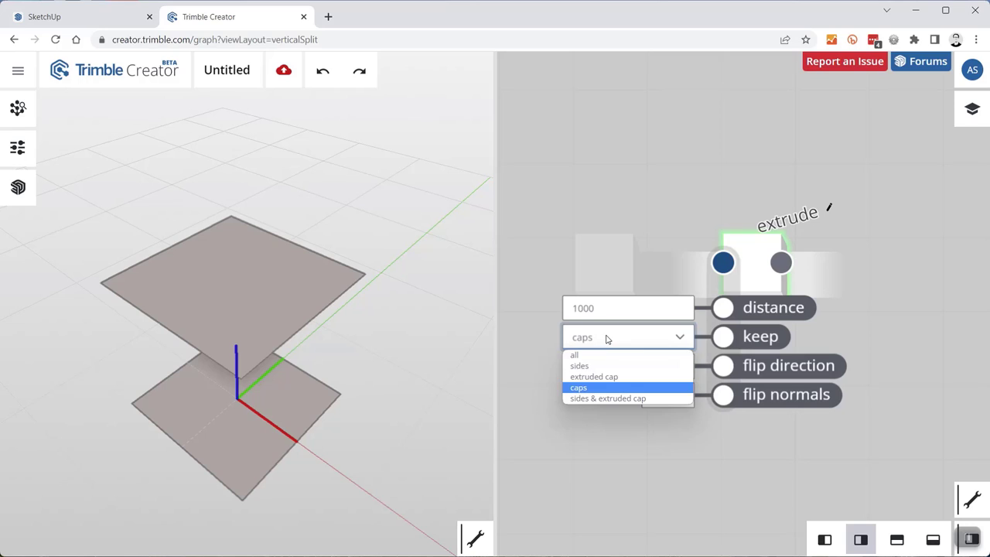
{"action": "left_click", "coordinate": [607, 355]}
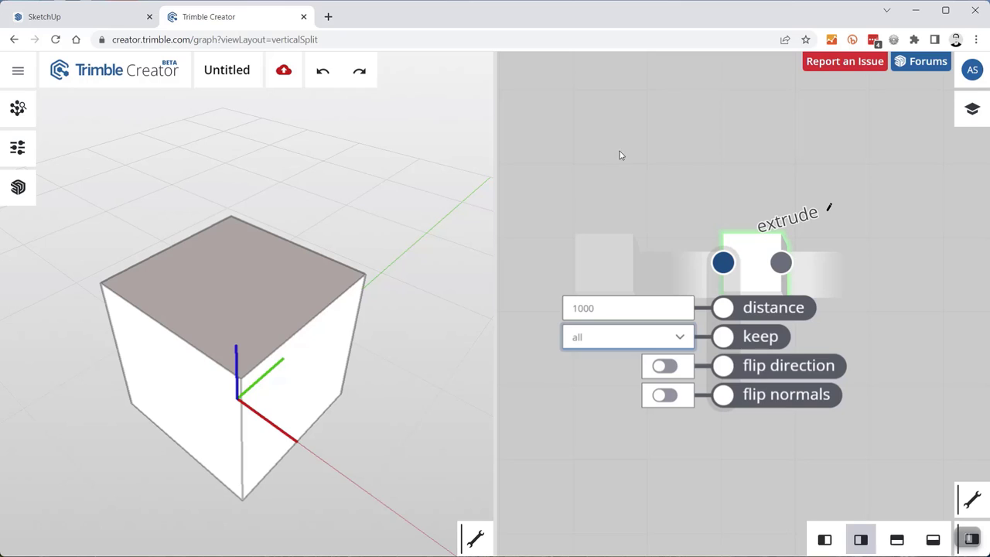
{"action": "left_click", "coordinate": [665, 184]}
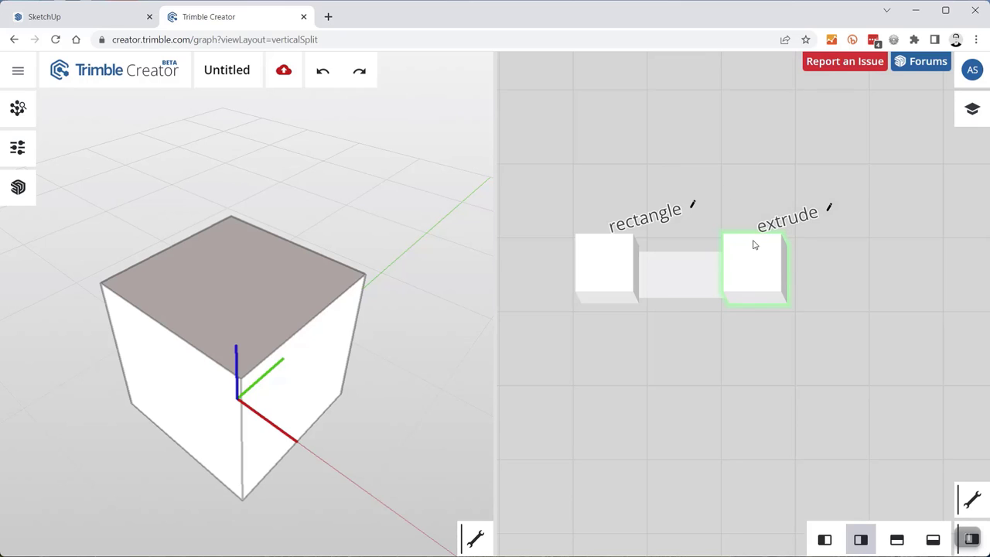
{"action": "scroll", "coordinate": [757, 255], "scroll_direction": "down", "scroll_amount": 4}
{"action": "scroll", "coordinate": [305, 300], "scroll_direction": "down", "scroll_amount": 6}
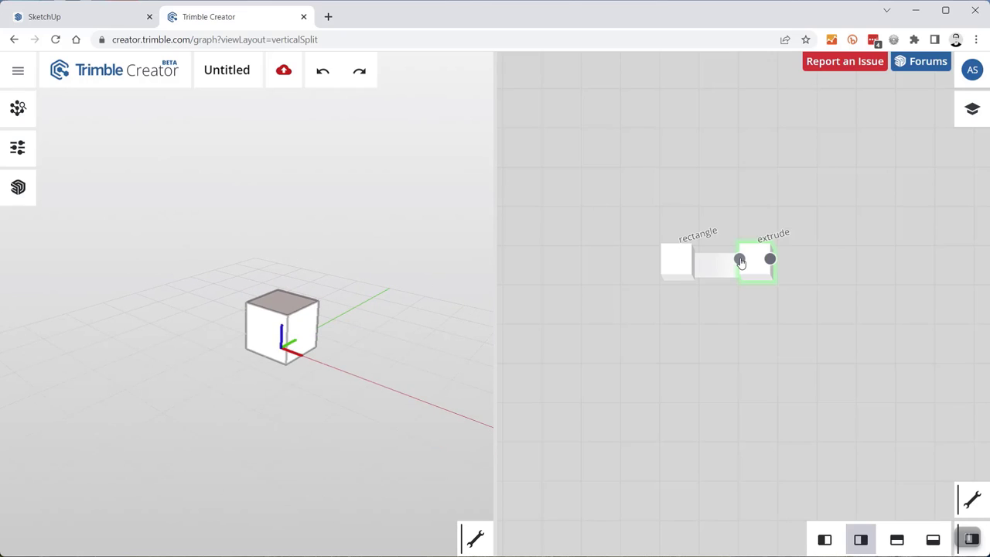
- Add a number node and wire its output into the extrude node's input
{"action": "double_click", "coordinate": [639, 147]}
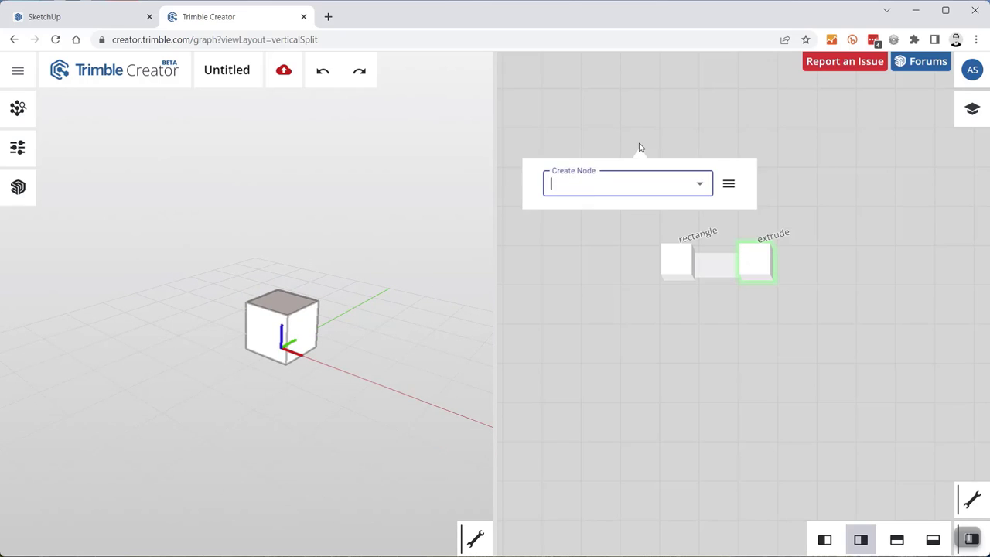
{"action": "type", "text": "number"}
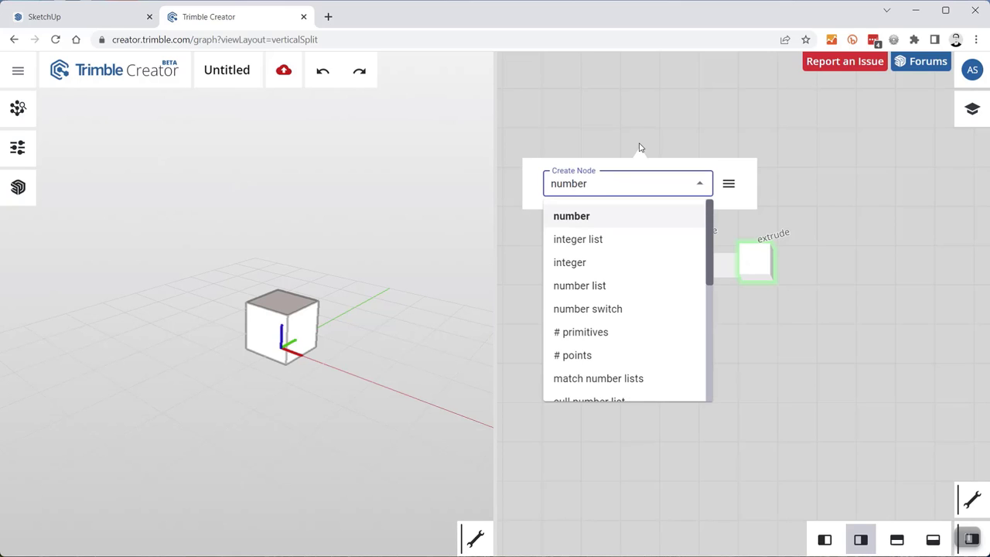
{"action": "left_click", "coordinate": [584, 218]}
{"action": "mouse_move", "coordinate": [651, 145]}
{"action": "left_click_drag", "start_coordinate": [650, 141], "coordinate": [748, 288]}
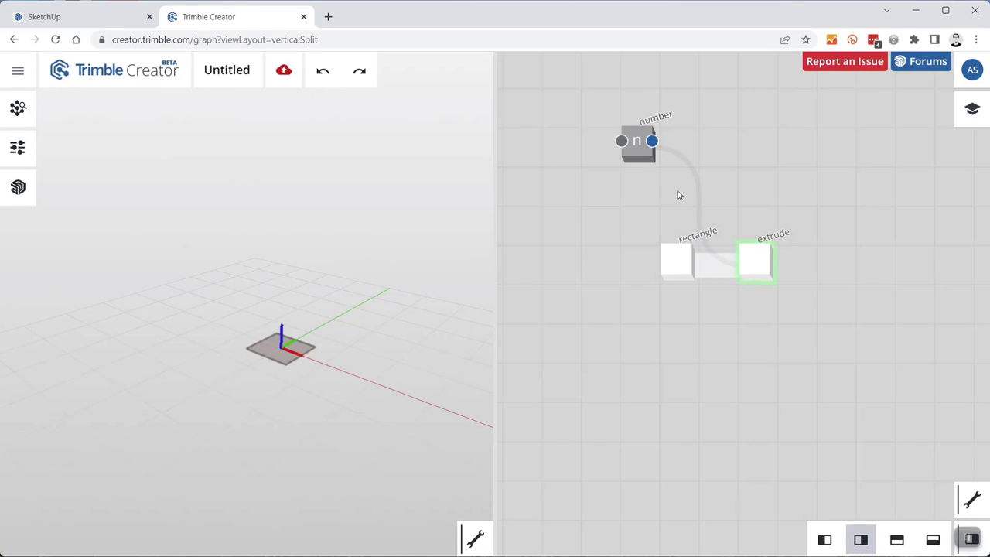
- Check the number node's output port list, then select the number node
{"action": "left_click", "coordinate": [652, 145]}
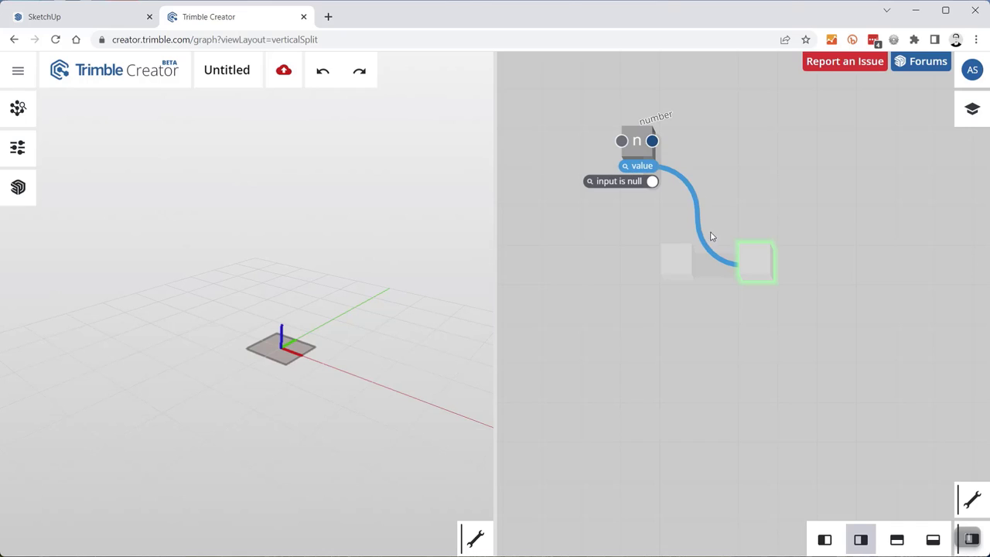
{"action": "left_click", "coordinate": [702, 129]}
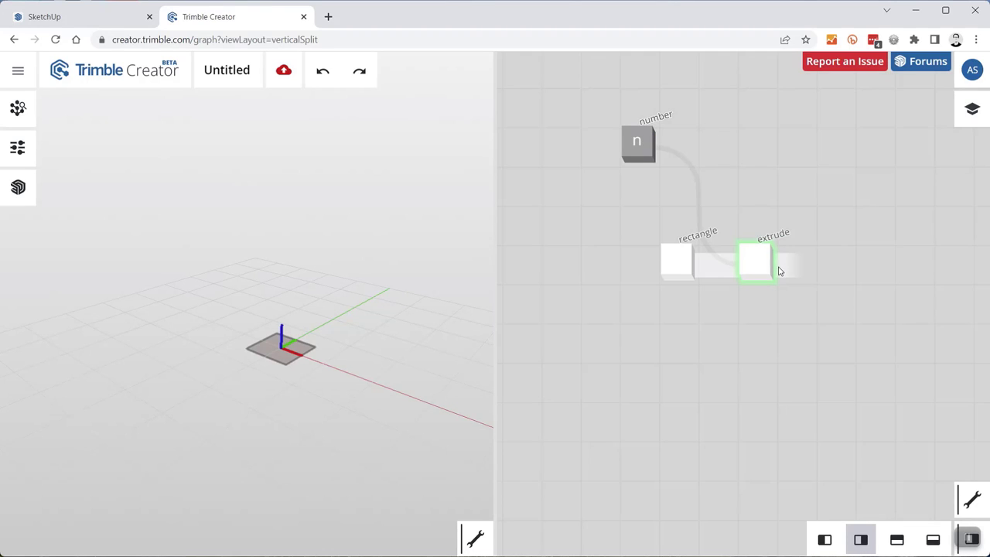
{"action": "mouse_move", "coordinate": [632, 142]}
{"action": "scroll", "coordinate": [619, 143], "scroll_direction": "up", "scroll_amount": 5}
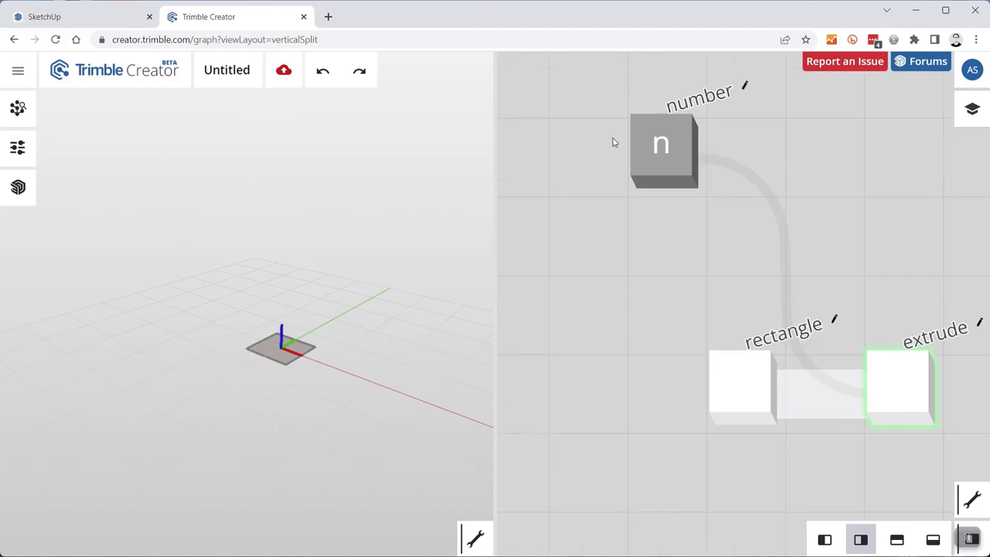
{"action": "left_click", "coordinate": [664, 122]}
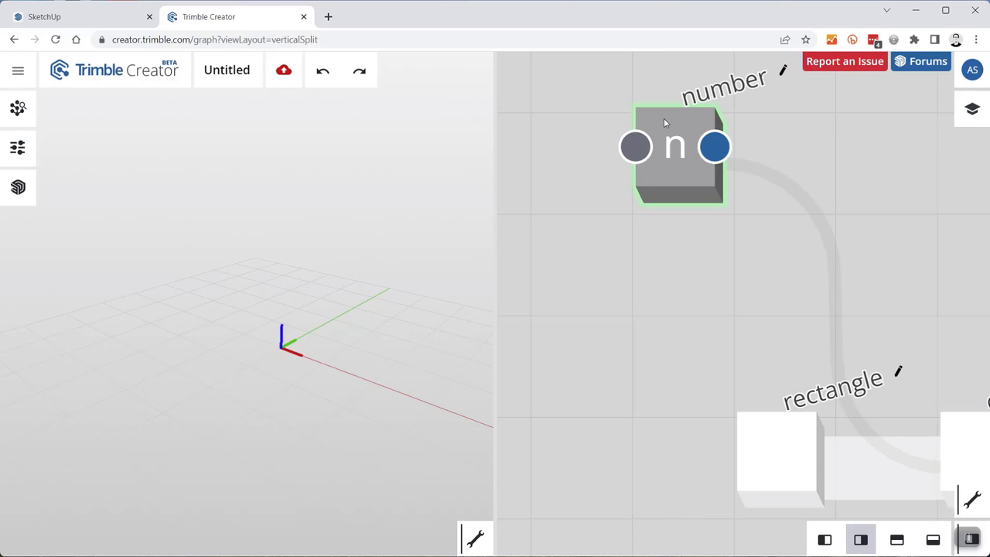
{"action": "scroll", "coordinate": [678, 228], "scroll_direction": "down", "scroll_amount": 2}
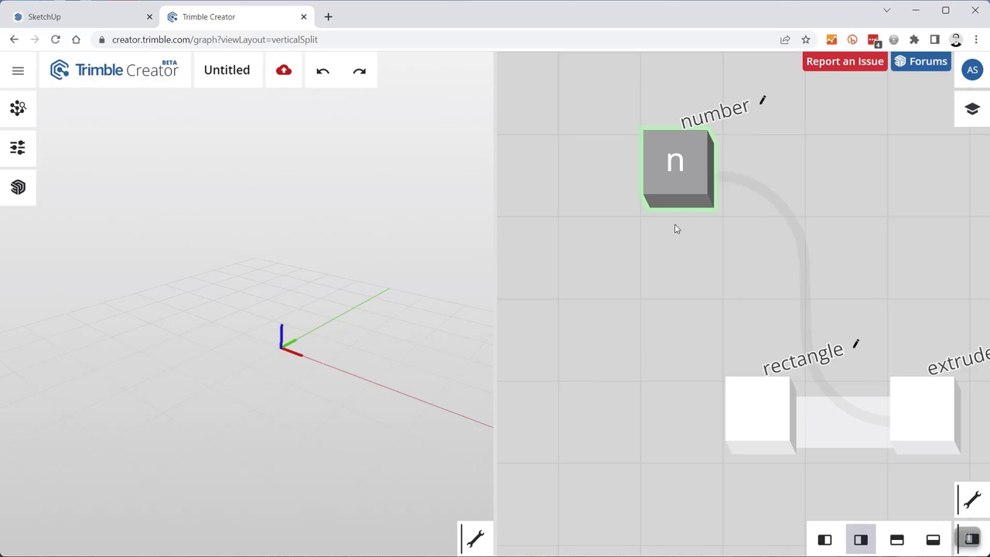
- Turn the number node into a parameter so a 'number' slider appears in the Parameters panel
{"action": "left_click", "coordinate": [18, 150]}
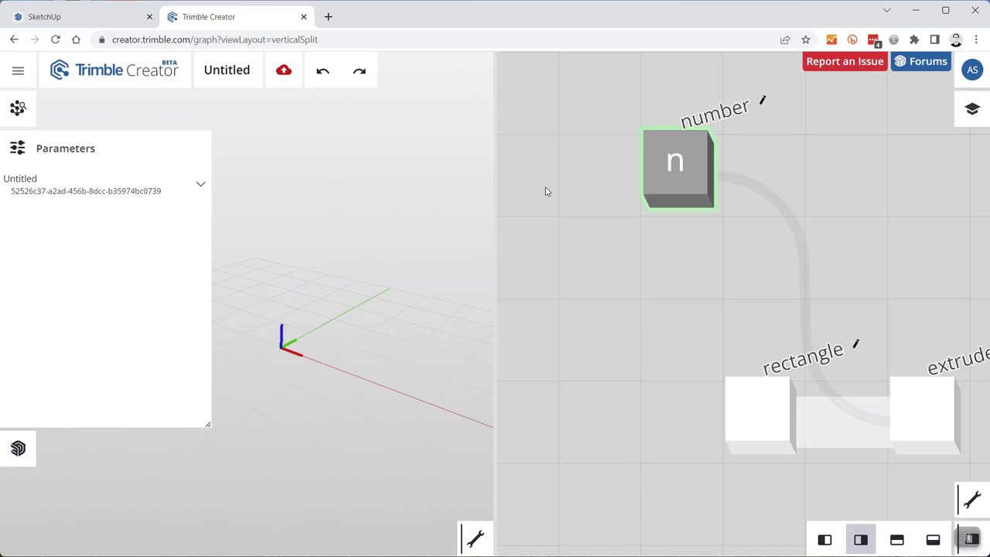
{"action": "mouse_move", "coordinate": [645, 158]}
{"action": "right_click", "coordinate": [672, 143]}
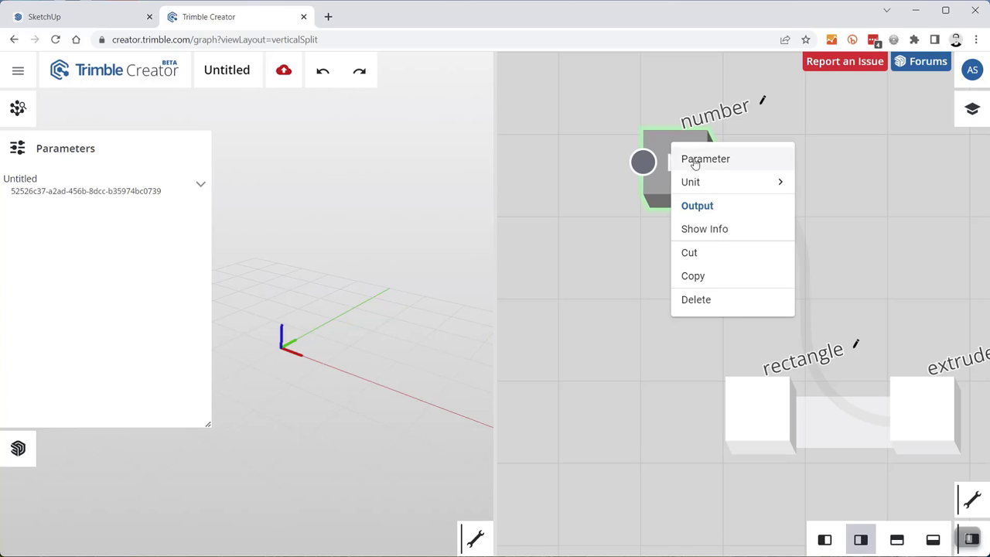
{"action": "left_click", "coordinate": [744, 163]}
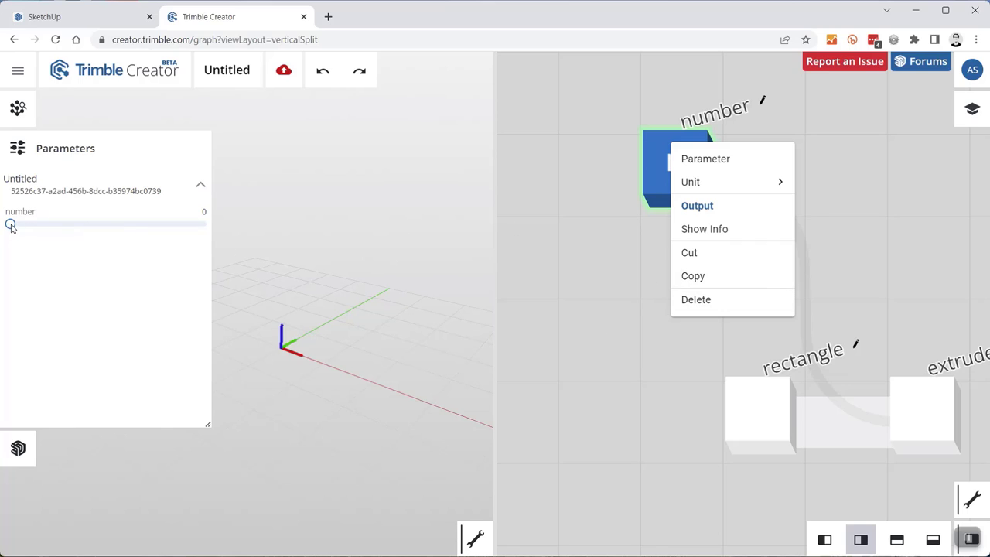
{"action": "left_click", "coordinate": [34, 226]}
- Test the number slider at about 1617, 3836 and 1075 while previewing the rectangle and extrude nodes
{"action": "mouse_move", "coordinate": [11, 224]}
{"action": "left_mouse_down"}
{"action": "mouse_move", "coordinate": [41, 224]}
{"action": "mouse_move", "coordinate": [8, 225]}
{"action": "left_mouse_up"}
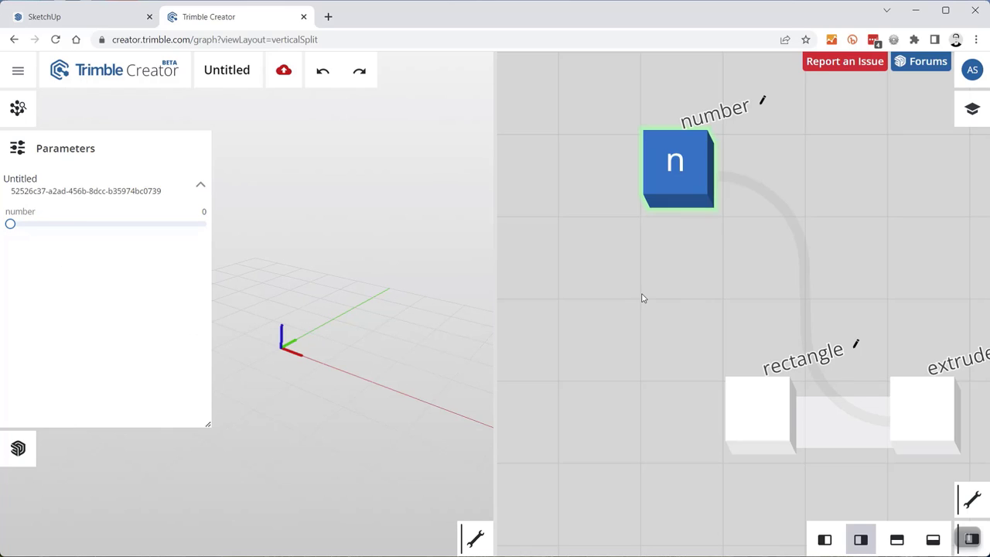
{"action": "scroll", "coordinate": [654, 256], "scroll_direction": "down", "scroll_amount": 2}
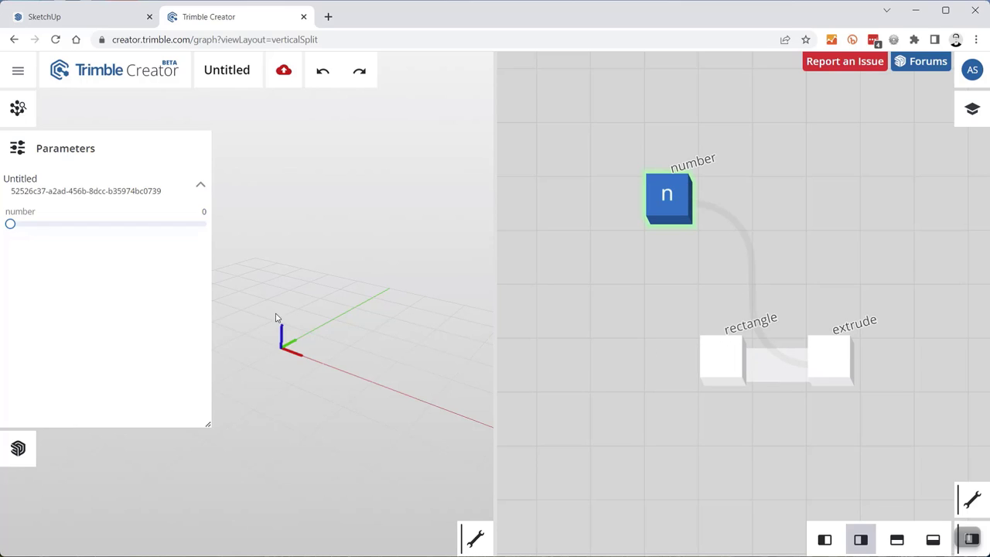
{"action": "left_click", "coordinate": [729, 345]}
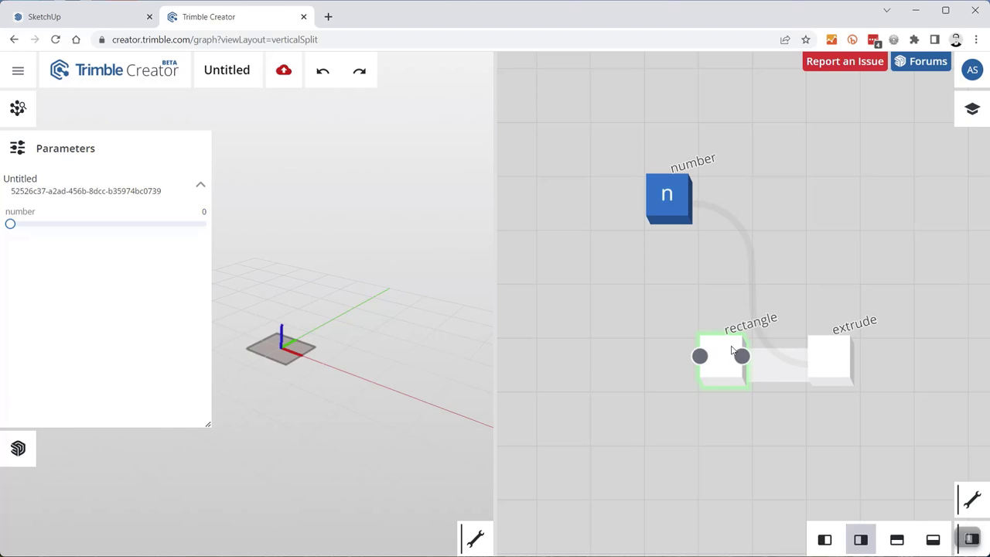
{"action": "mouse_move", "coordinate": [10, 224]}
{"action": "left_mouse_down"}
{"action": "mouse_move", "coordinate": [84, 225]}
{"action": "mouse_move", "coordinate": [2, 232]}
{"action": "left_mouse_up"}
{"action": "left_click", "coordinate": [828, 348]}
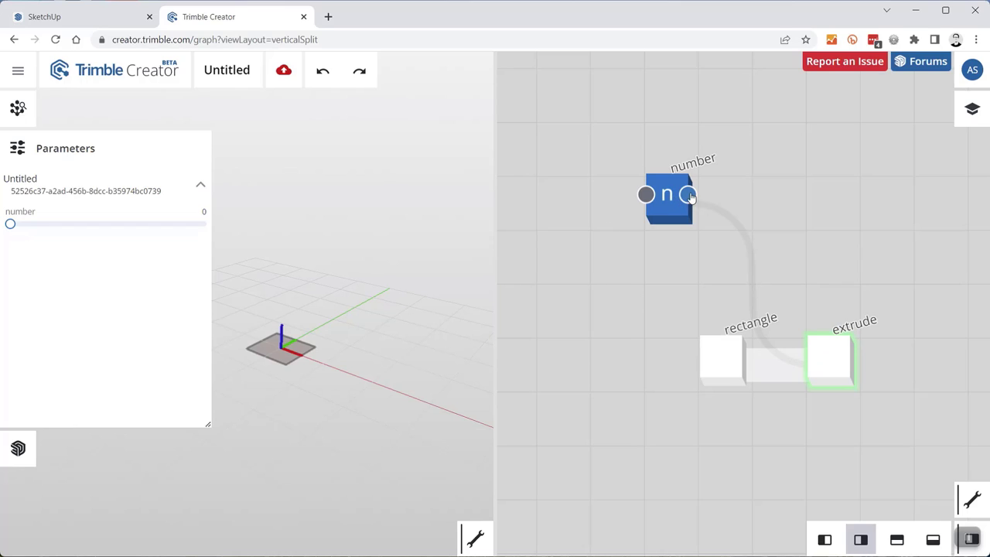
{"action": "mouse_move", "coordinate": [10, 224]}
{"action": "left_mouse_down"}
{"action": "mouse_move", "coordinate": [56, 226]}
{"action": "mouse_move", "coordinate": [10, 224]}
{"action": "left_mouse_up"}
{"action": "left_click", "coordinate": [17, 148]}
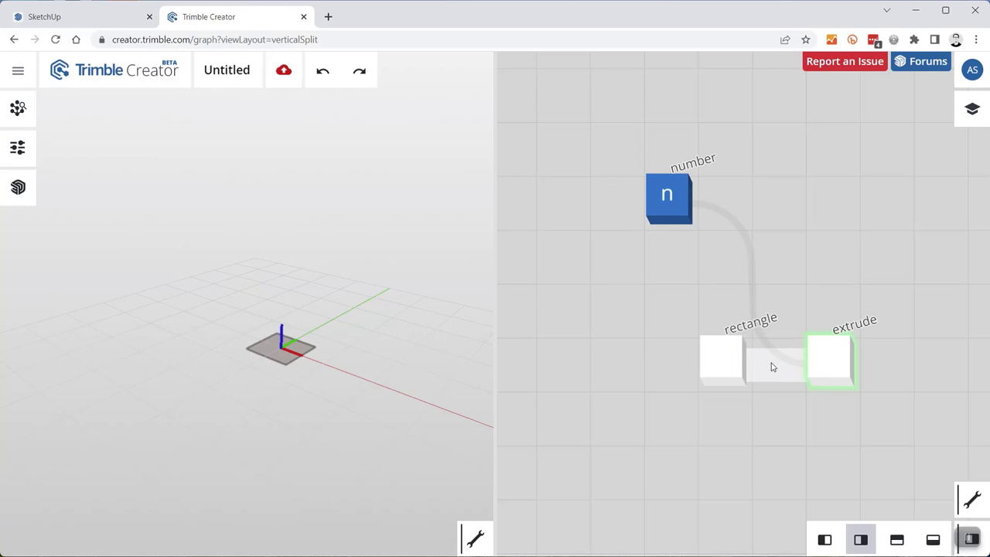
- Set the number parameter's step to 10, then slide its value to 1620 to grow the box
{"action": "right_click", "coordinate": [664, 183]}
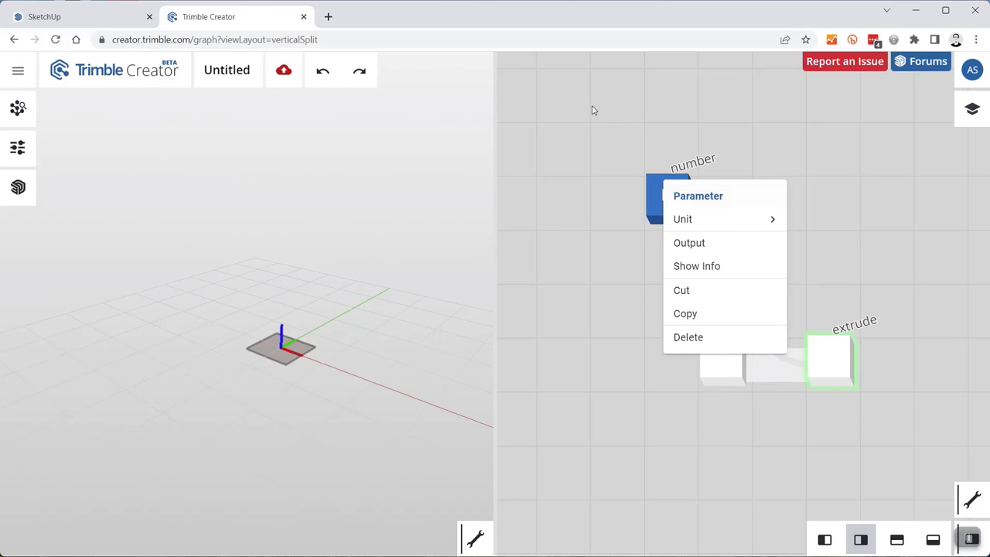
{"action": "left_click", "coordinate": [637, 173]}
{"action": "scroll", "coordinate": [625, 194], "scroll_direction": "up", "scroll_amount": 5}
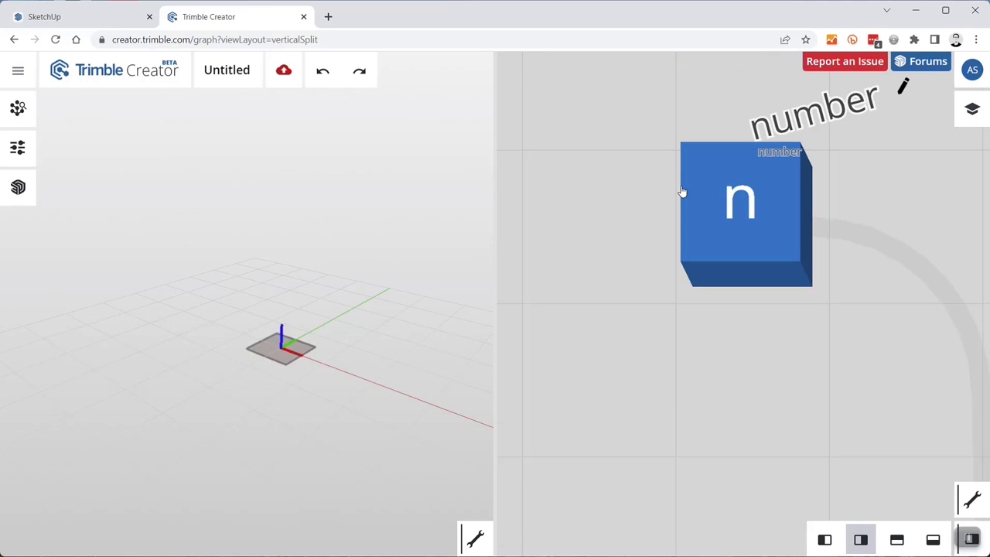
{"action": "left_click", "coordinate": [694, 210]}
{"action": "scroll", "coordinate": [690, 203], "scroll_direction": "down", "scroll_amount": 2}
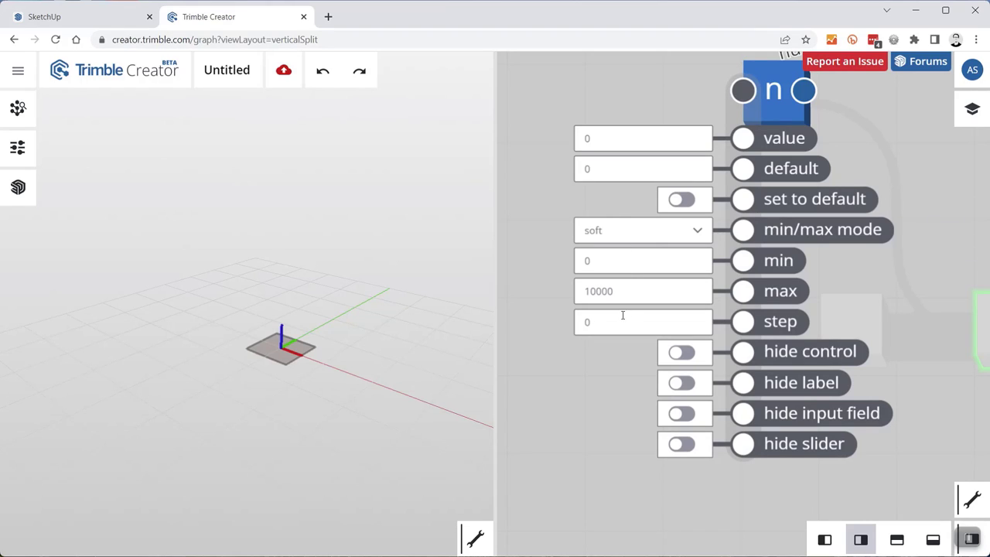
{"action": "left_click", "coordinate": [612, 260]}
{"action": "left_click_drag", "start_coordinate": [605, 320], "coordinate": [566, 329]}
{"action": "left_click", "coordinate": [18, 147]}
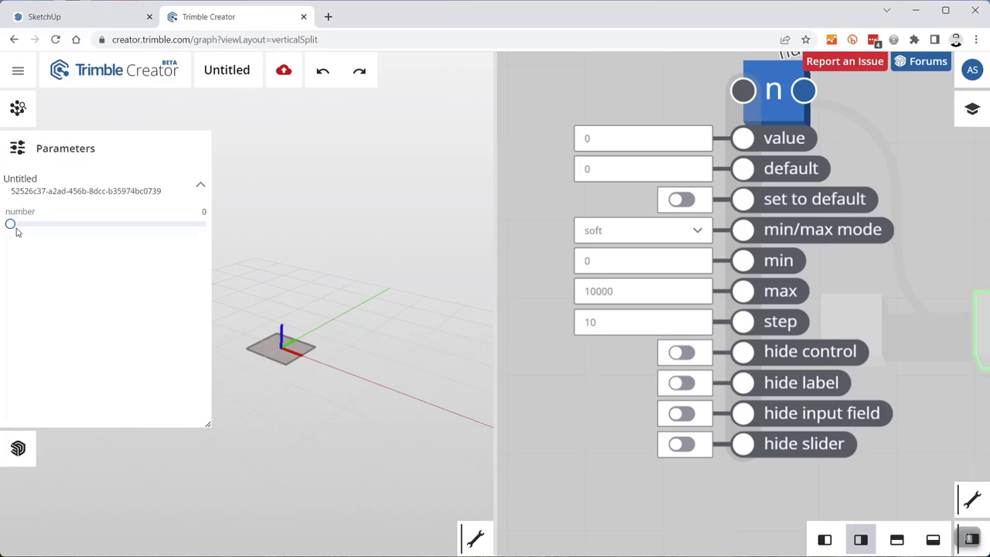
{"action": "left_click_drag", "start_coordinate": [10, 224], "coordinate": [42, 225]}
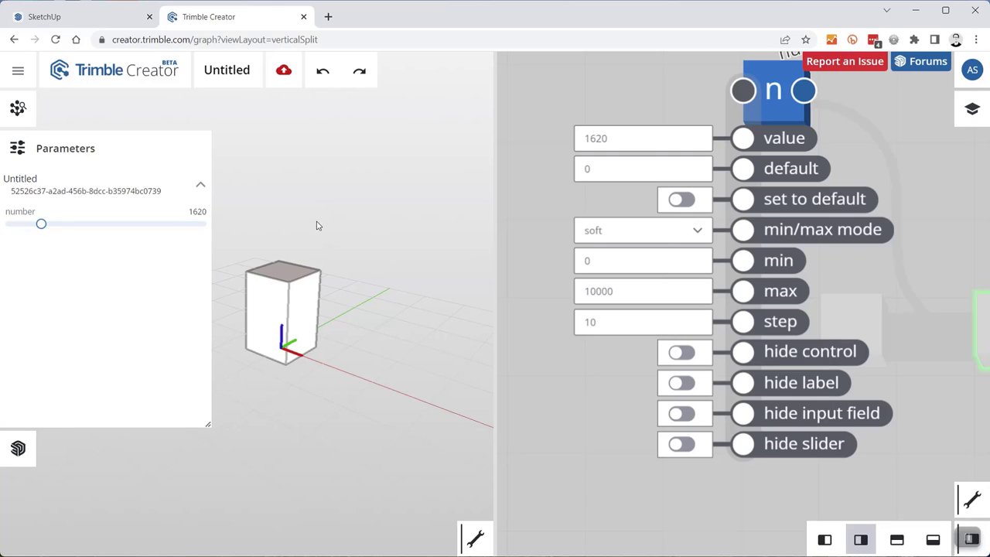
- Try a step of 100 on the number slider, then return the step to 10
{"action": "left_click_drag", "start_coordinate": [612, 330], "coordinate": [560, 390]}
{"action": "left_click", "coordinate": [610, 325]}
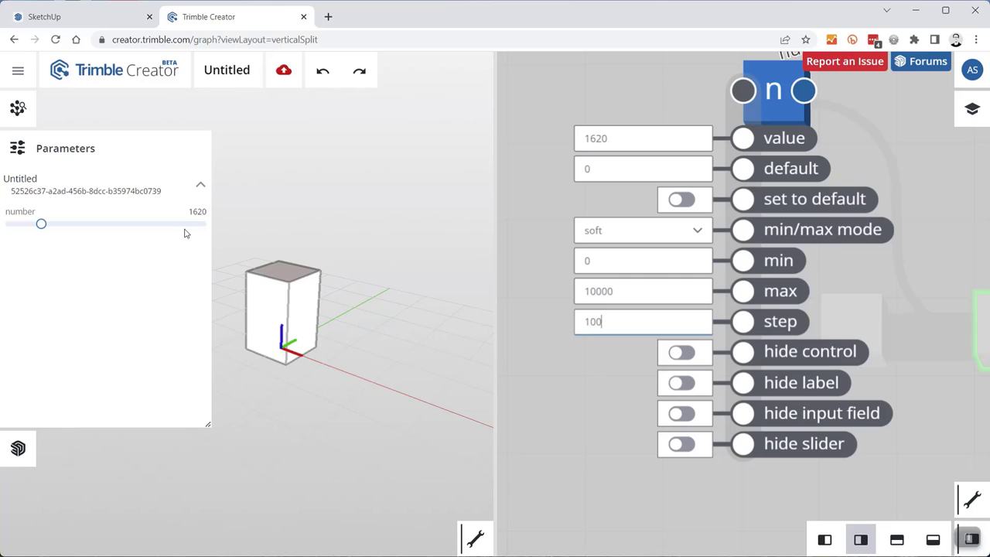
{"action": "left_click", "coordinate": [43, 227]}
{"action": "left_click_drag", "start_coordinate": [45, 231], "coordinate": [24, 234]}
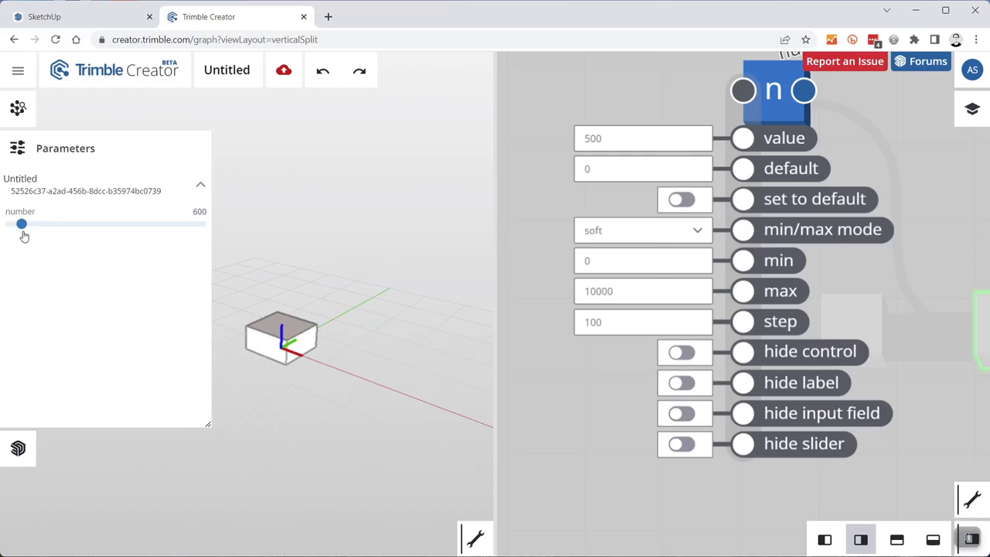
{"action": "left_click", "coordinate": [617, 327]}
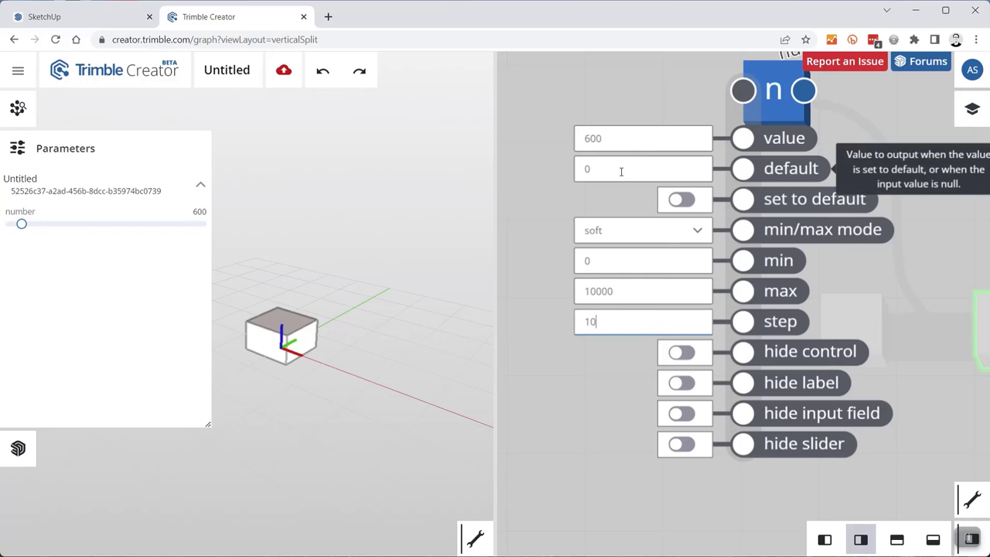
- Enter 1000 as both the number parameter's value and its default
{"action": "left_click_drag", "start_coordinate": [611, 137], "coordinate": [567, 145]}
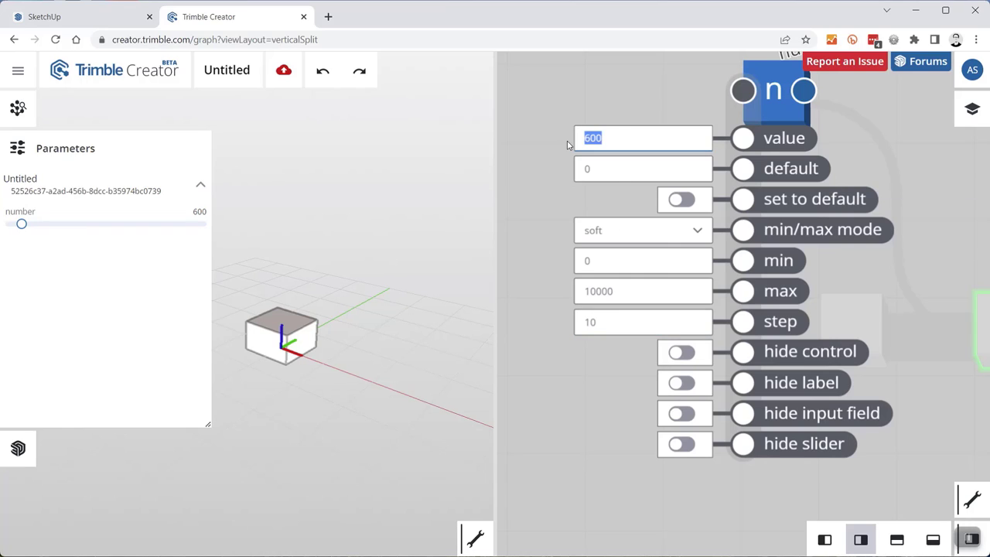
{"action": "type", "text": "1000"}
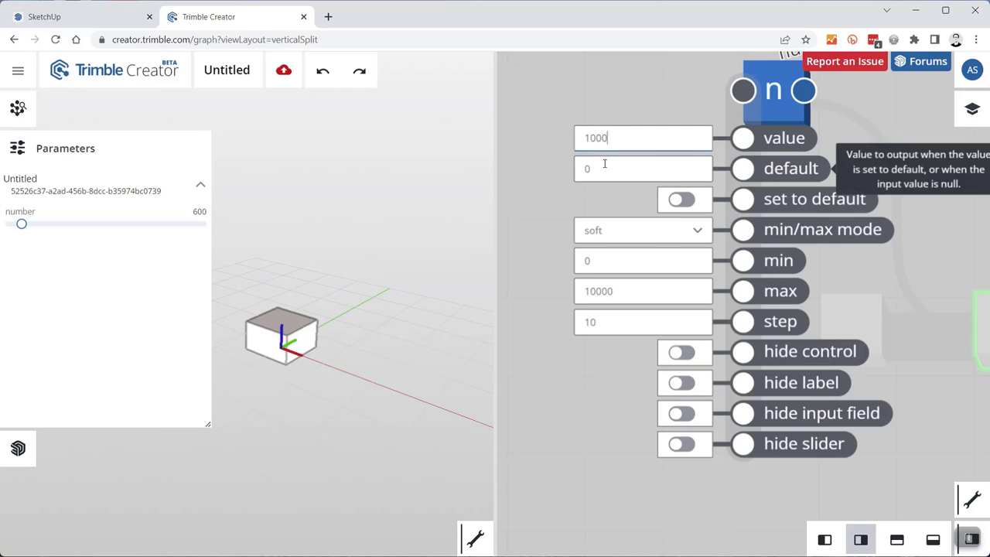
{"action": "left_click_drag", "start_coordinate": [618, 170], "coordinate": [568, 187]}
{"action": "type", "text": "100"}
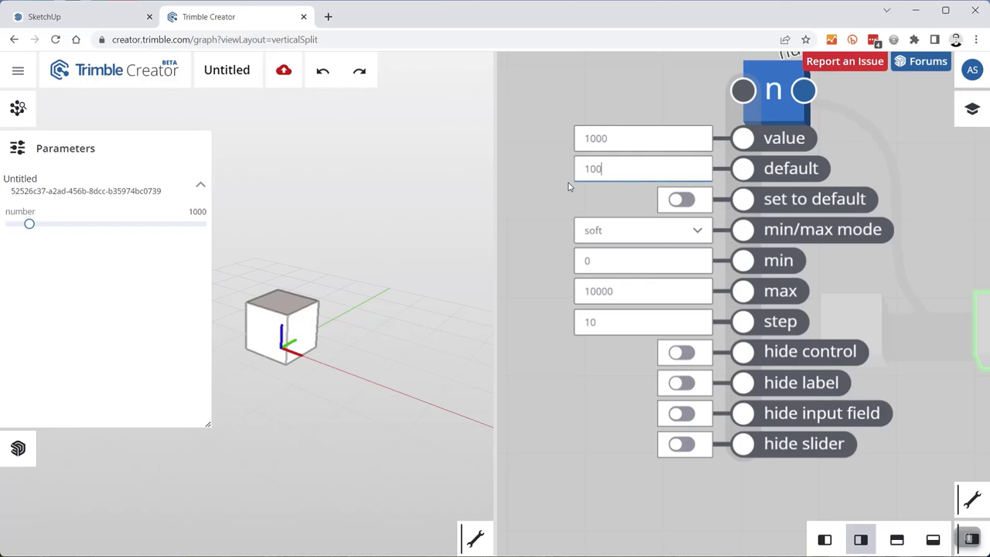
{"action": "key", "text": "ctrl+a"}
- Raise the number to 1810, toggling the label and hiding the value read-out
{"action": "mouse_move", "coordinate": [29, 224]}
{"action": "left_mouse_down"}
{"action": "mouse_move", "coordinate": [62, 224]}
{"action": "mouse_move", "coordinate": [45, 227]}
{"action": "left_mouse_up"}
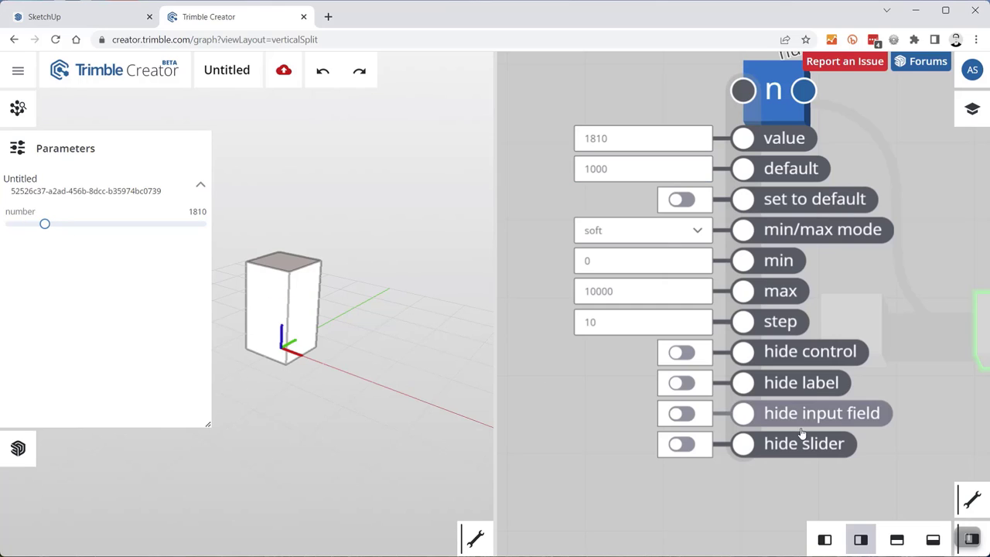
{"action": "left_click", "coordinate": [683, 385]}
{"action": "left_click", "coordinate": [682, 384]}
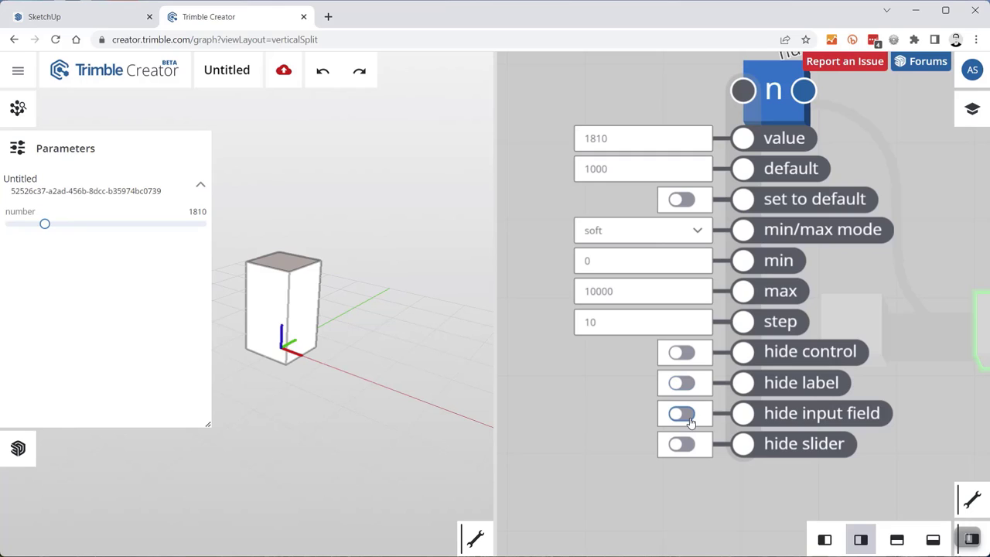
{"action": "left_click", "coordinate": [684, 415]}
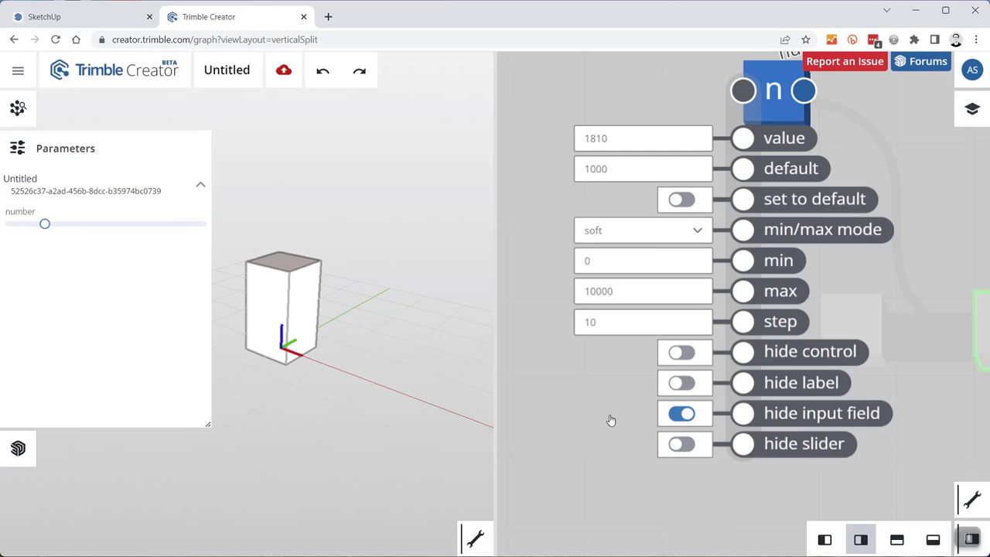
- Set the number to 1670 and keep the value read-out and slider visible
{"action": "mouse_move", "coordinate": [42, 226]}
{"action": "left_mouse_down"}
{"action": "mouse_move", "coordinate": [20, 227]}
{"action": "mouse_move", "coordinate": [67, 229]}
{"action": "mouse_move", "coordinate": [43, 231]}
{"action": "left_mouse_up"}
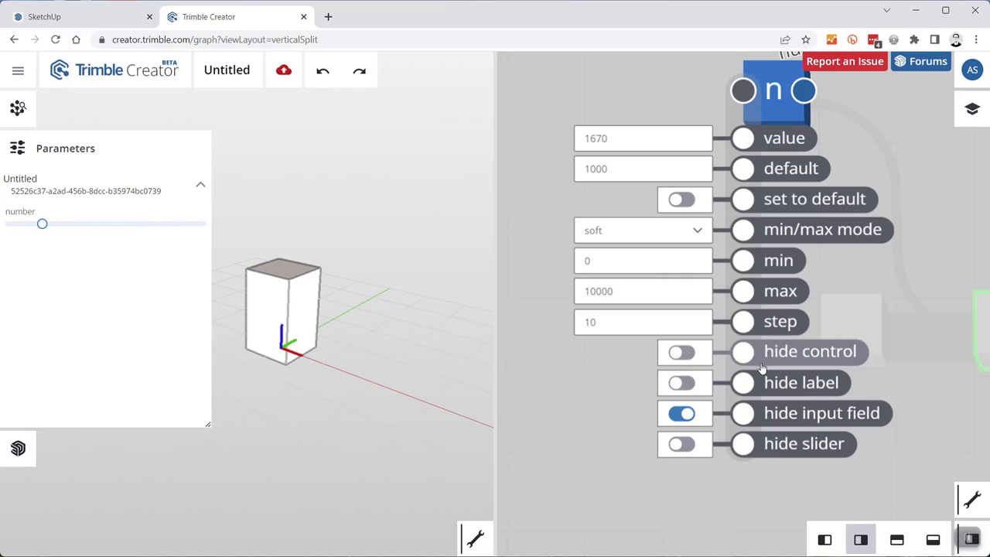
{"action": "left_click", "coordinate": [682, 416]}
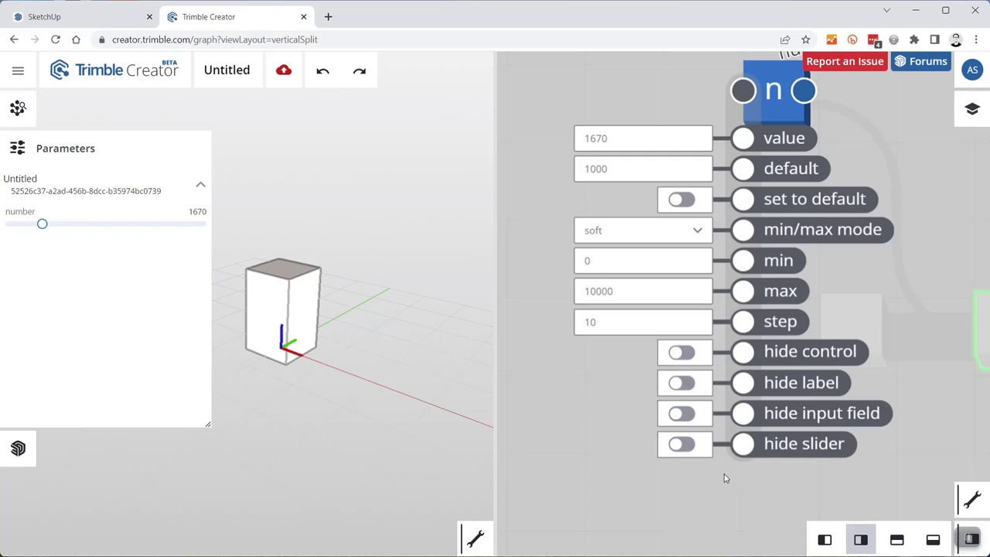
{"action": "left_click", "coordinate": [682, 446]}
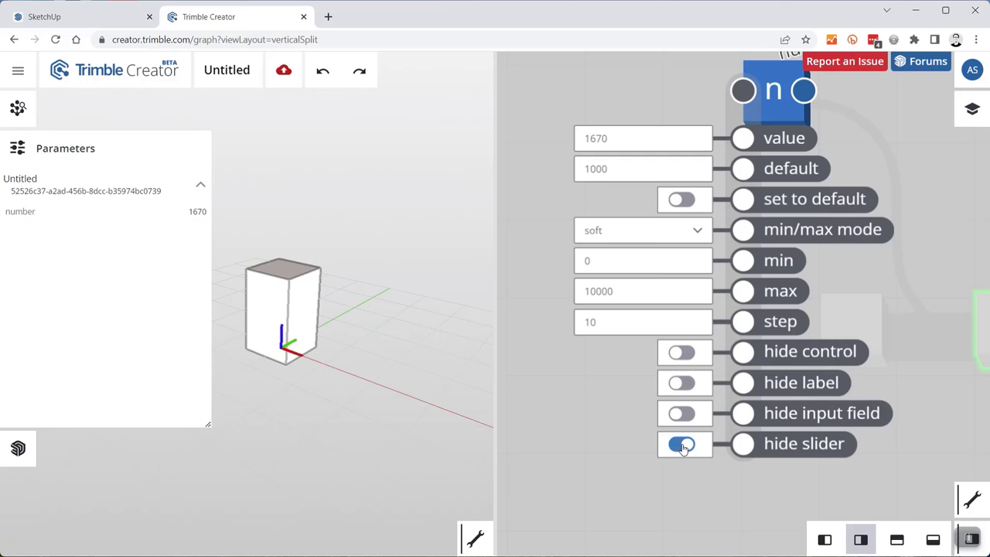
{"action": "left_click", "coordinate": [682, 446]}
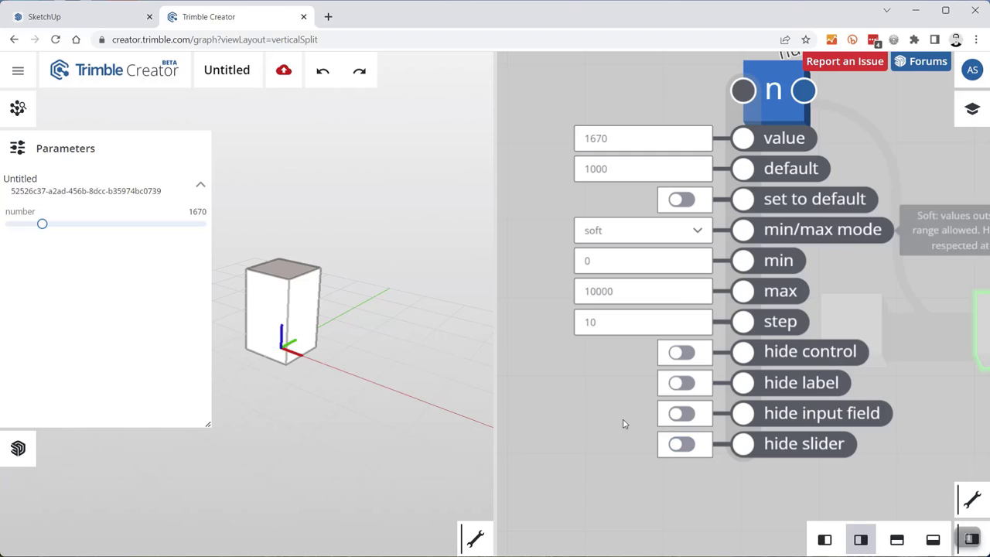
{"action": "scroll", "coordinate": [610, 436], "scroll_direction": "down", "scroll_amount": 2}
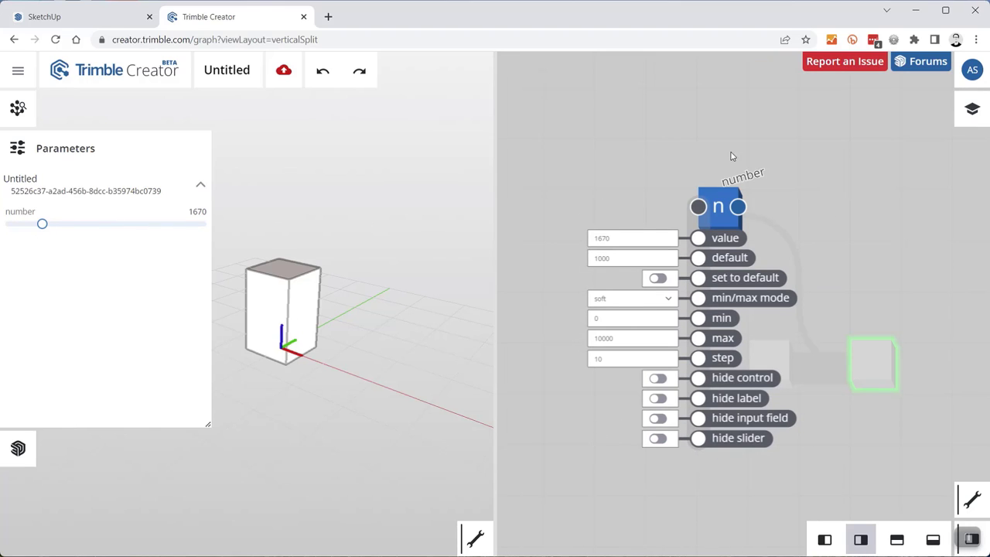
- Rename the number node to 'height'
{"action": "scroll", "coordinate": [800, 182], "scroll_direction": "up", "scroll_amount": 3}
{"action": "left_click", "coordinate": [700, 239]}
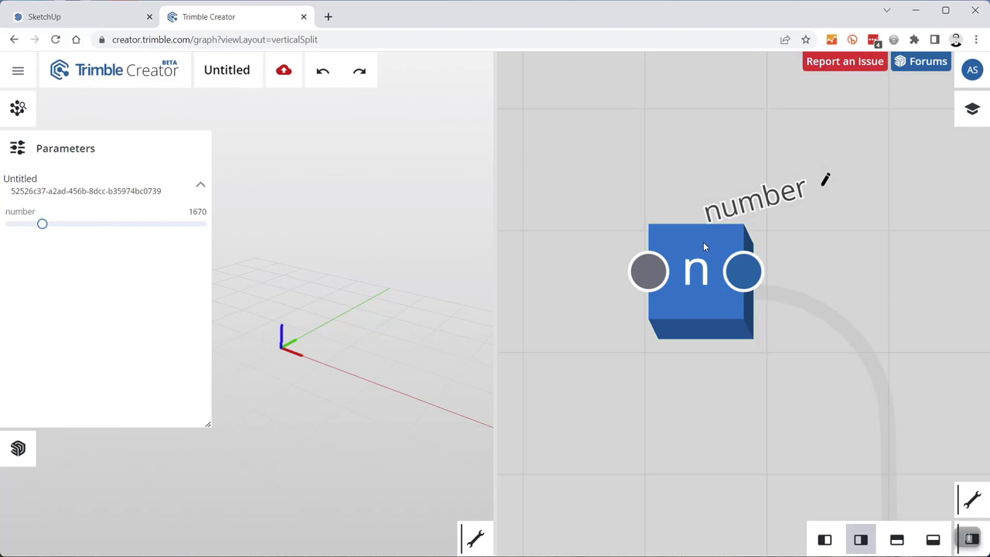
{"action": "left_click", "coordinate": [703, 243]}
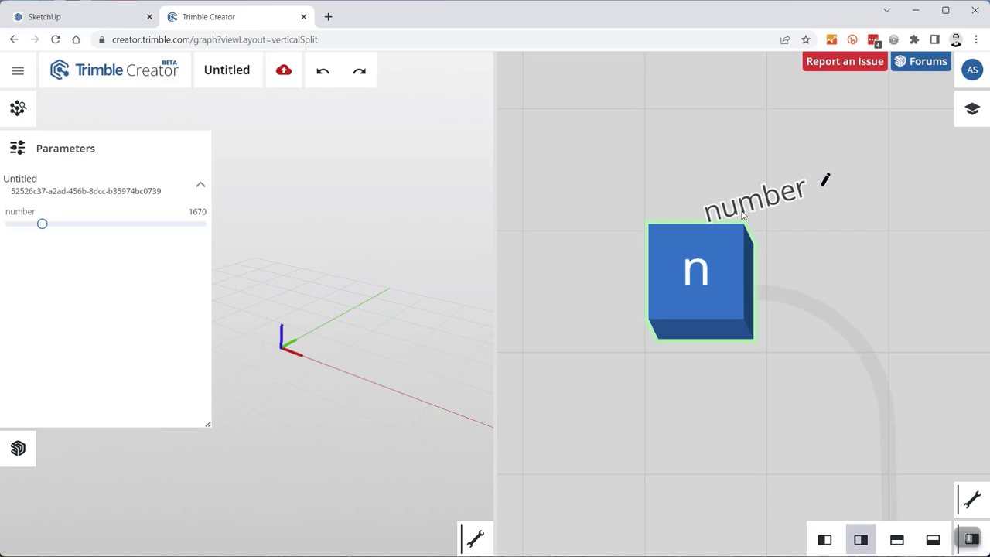
{"action": "scroll", "coordinate": [743, 217], "scroll_direction": "down", "scroll_amount": 5}
{"action": "scroll", "coordinate": [760, 213], "scroll_direction": "up", "scroll_amount": 5}
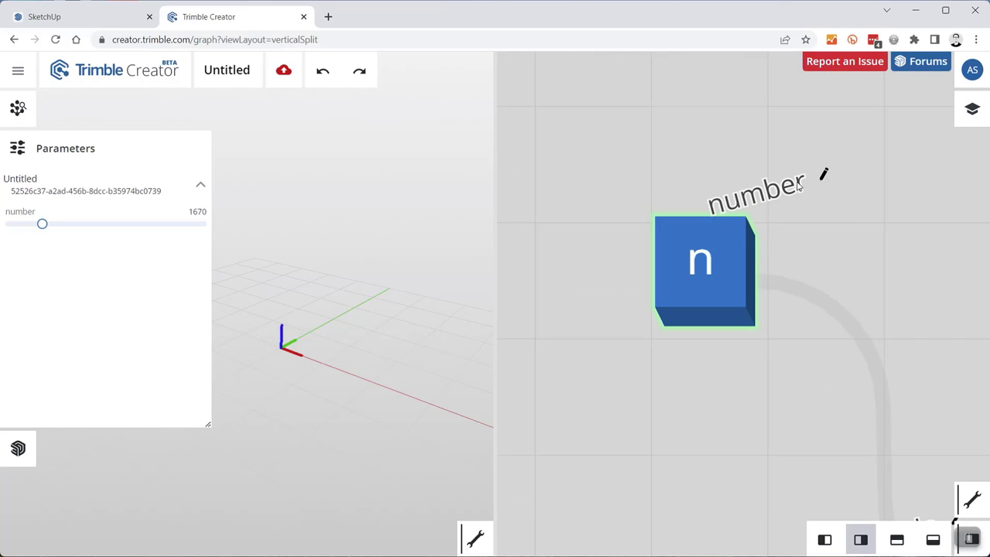
{"action": "left_click", "coordinate": [825, 175]}
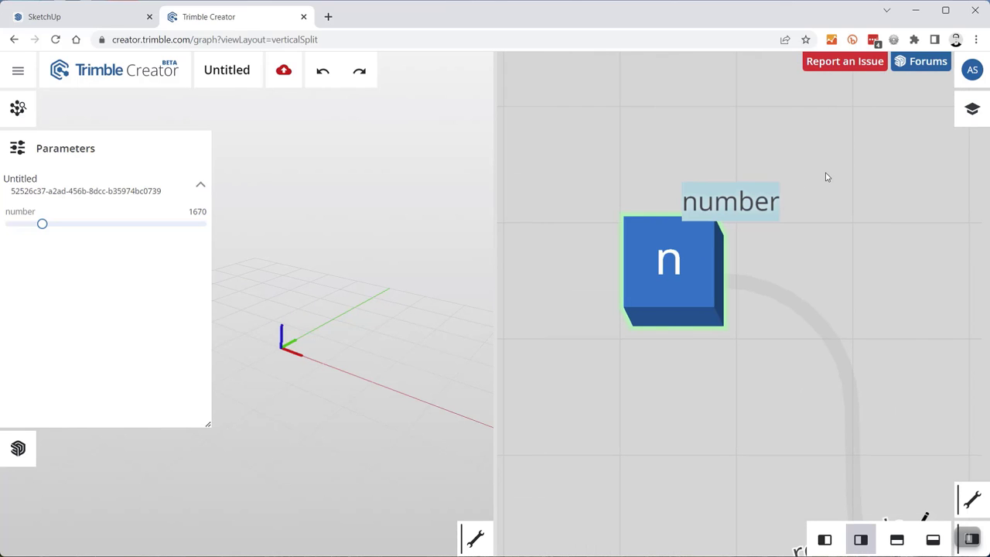
{"action": "type", "text": "height"}
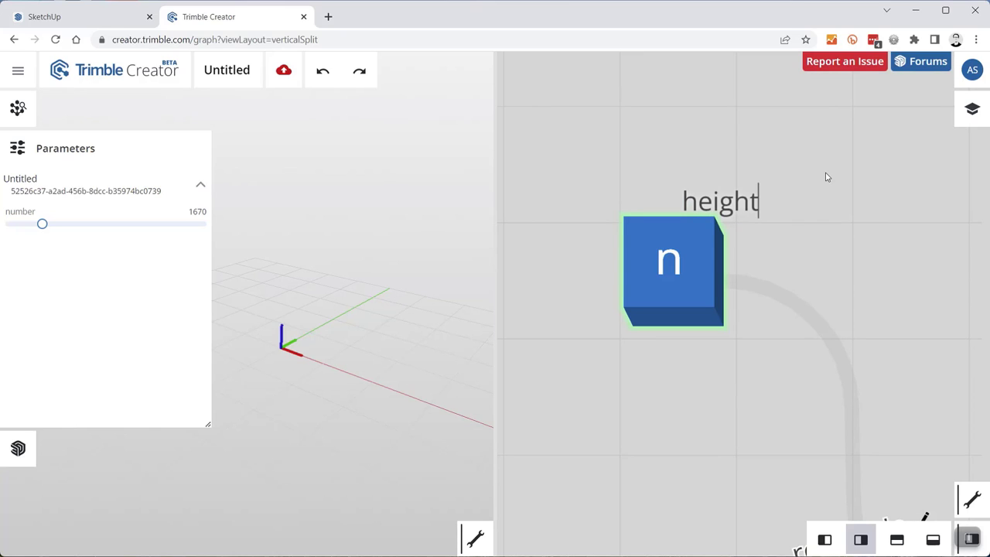
{"action": "key", "text": "Return"}
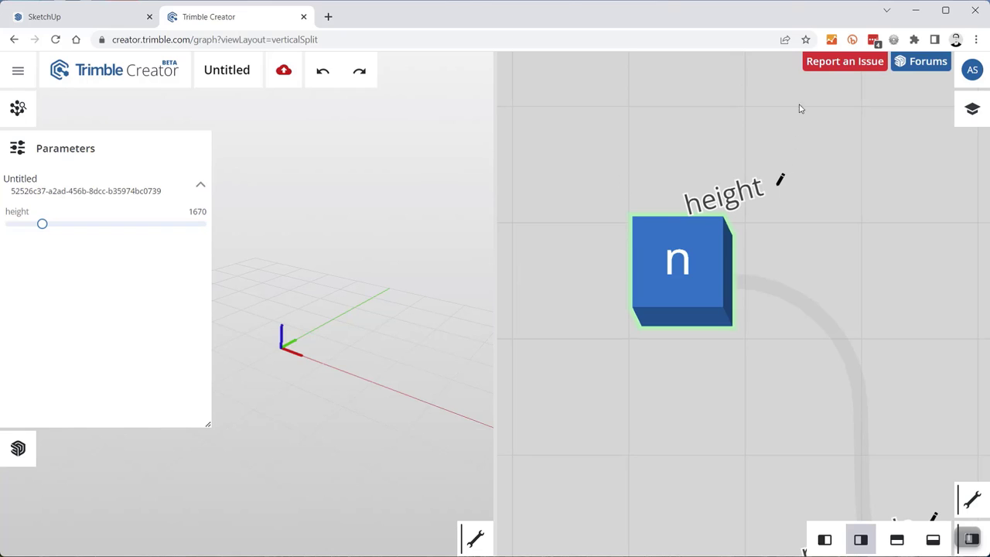
- Wire height into the extrude node and set it to 1780 on the slider
{"action": "scroll", "coordinate": [673, 147], "scroll_direction": "down", "scroll_amount": 5}
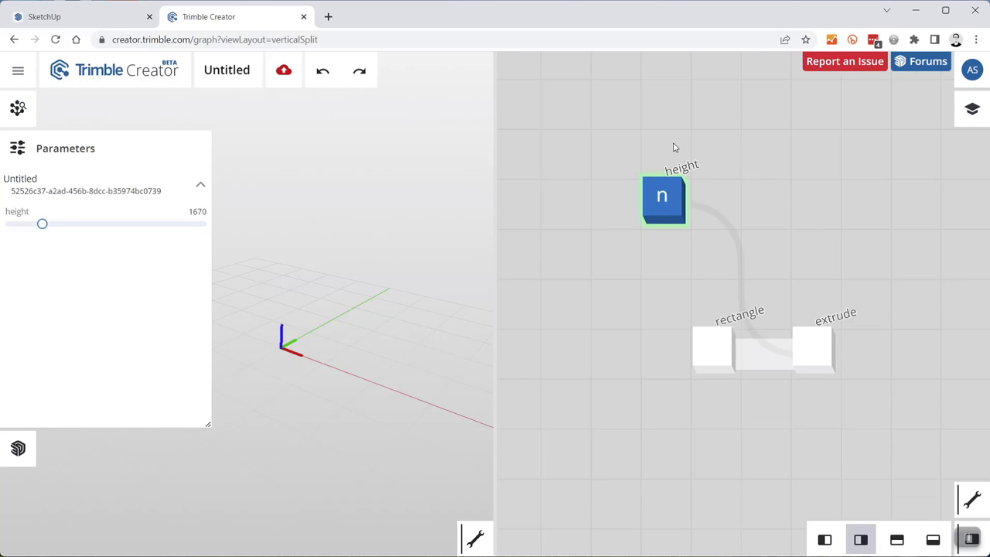
{"action": "left_click_drag", "start_coordinate": [807, 348], "coordinate": [814, 364]}
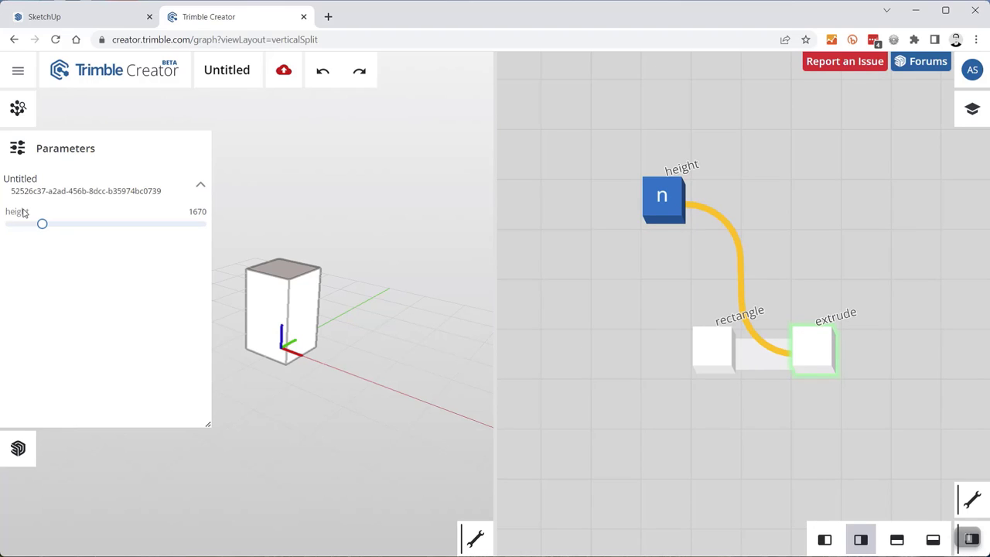
{"action": "left_click_drag", "start_coordinate": [42, 223], "coordinate": [62, 230]}
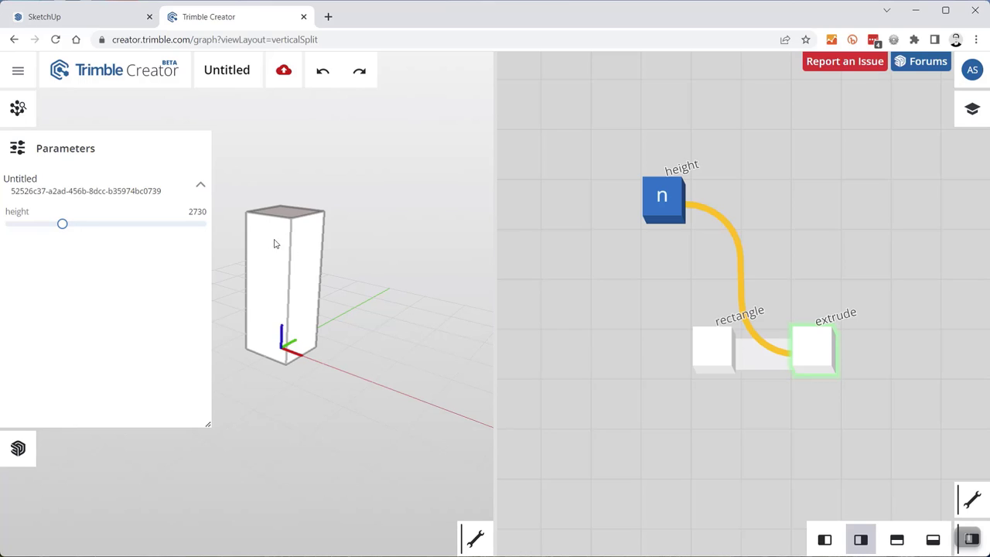
{"action": "left_click_drag", "start_coordinate": [64, 227], "coordinate": [44, 226]}
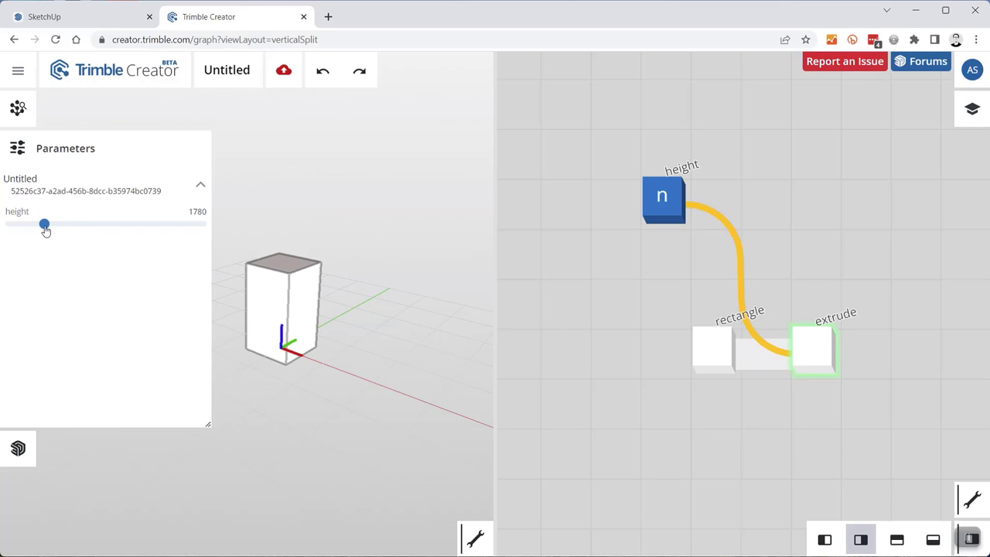
{"action": "left_click", "coordinate": [17, 150]}
{"action": "scroll", "coordinate": [619, 308], "scroll_direction": "down", "scroll_amount": 3}
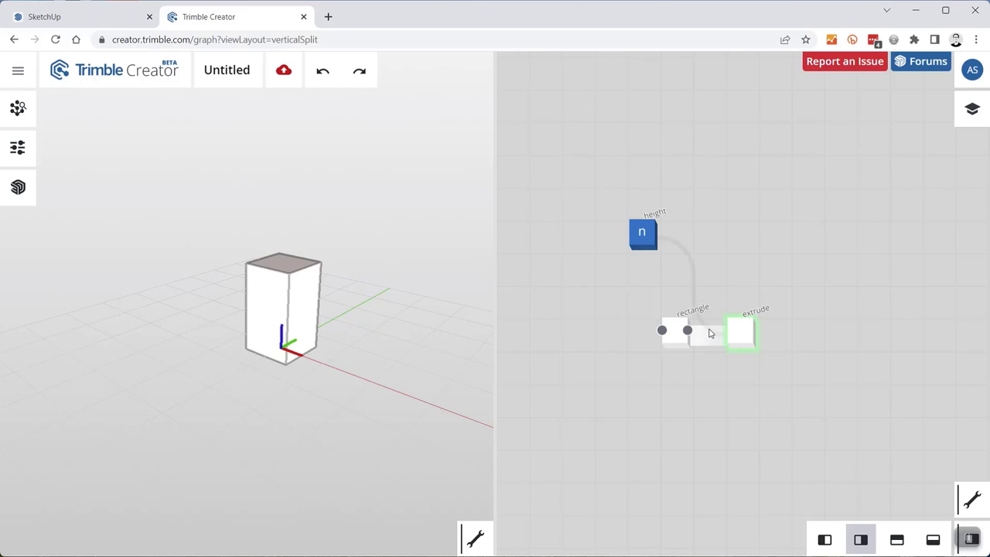
{"action": "scroll", "coordinate": [704, 363], "scroll_direction": "up", "scroll_amount": 3}
{"action": "scroll", "coordinate": [601, 305], "scroll_direction": "down", "scroll_amount": 2}
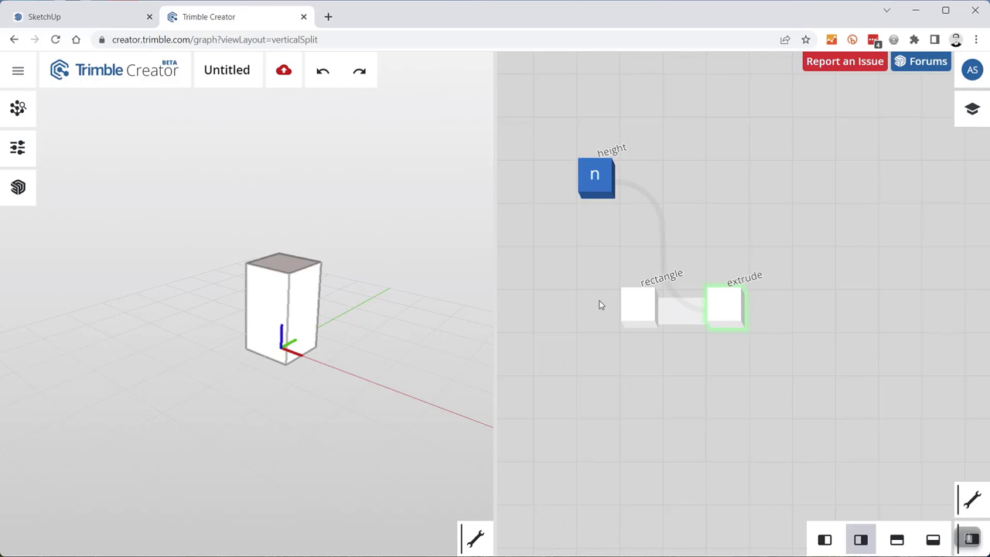
- Add a box node and set its X and Y scale values to 2
{"action": "double_click", "coordinate": [729, 398]}
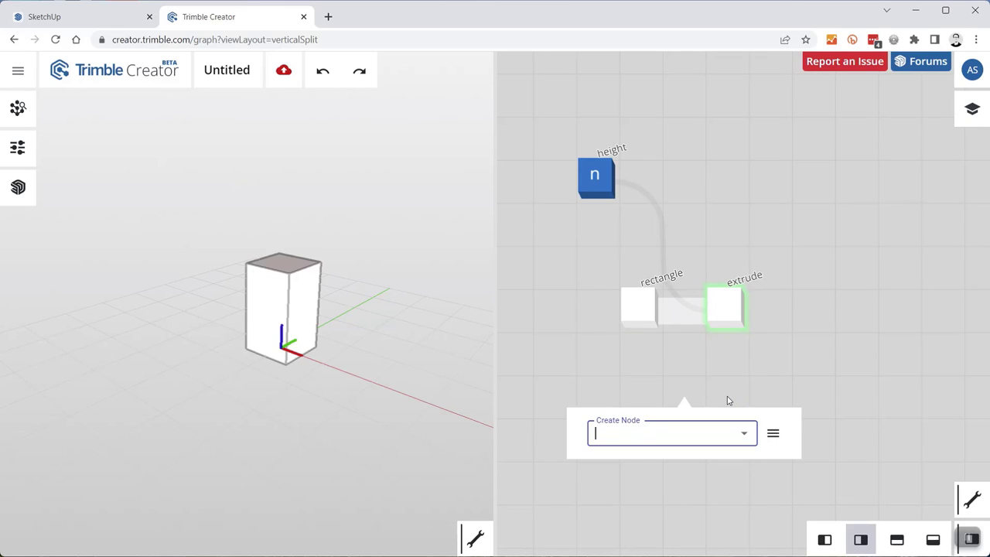
{"action": "type", "text": "box"}
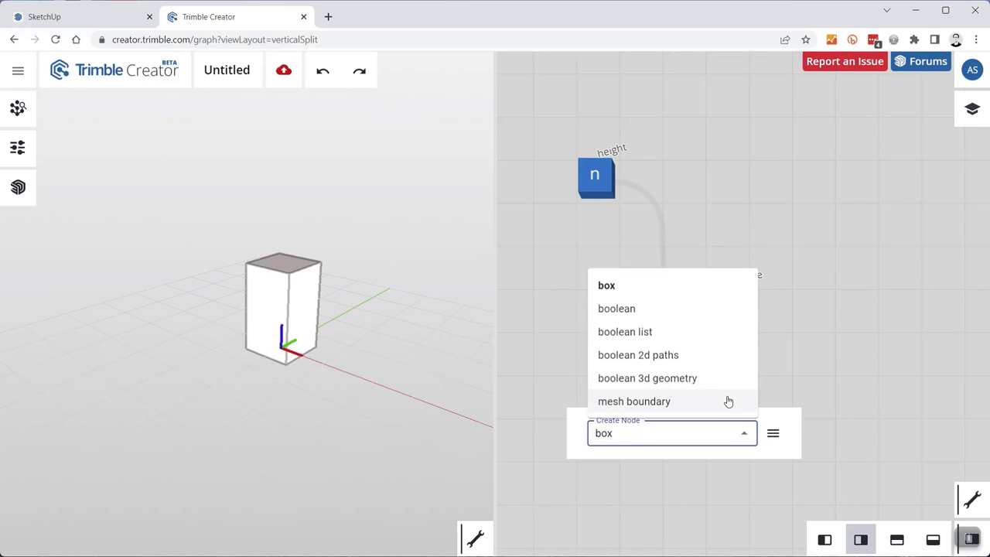
{"action": "key", "text": "Return"}
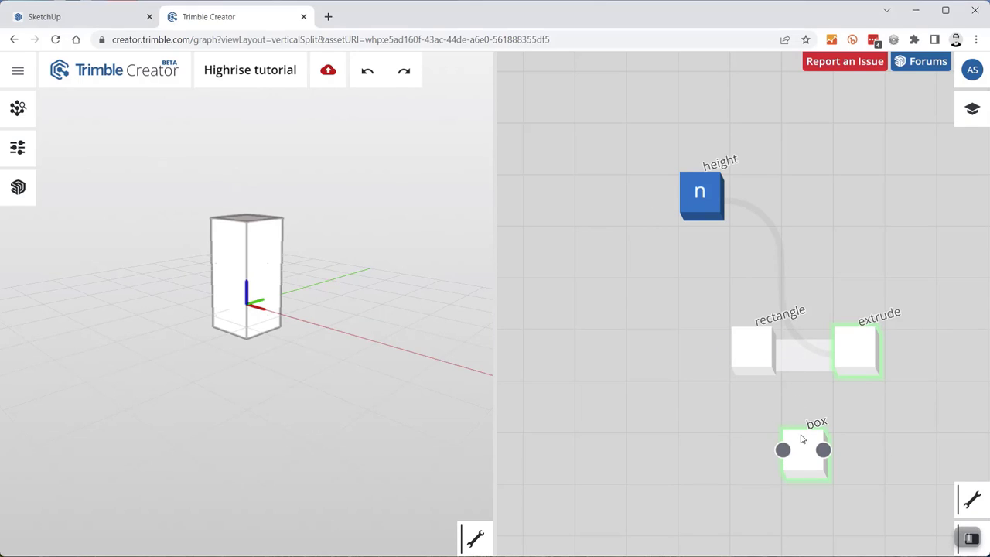
{"action": "scroll", "coordinate": [802, 473], "scroll_direction": "up", "scroll_amount": 5}
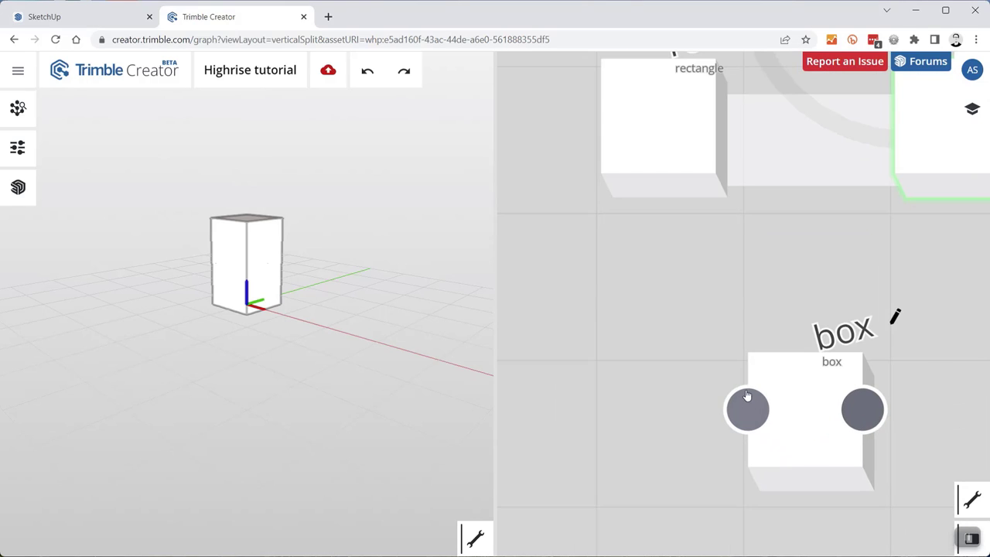
{"action": "left_click", "coordinate": [792, 376]}
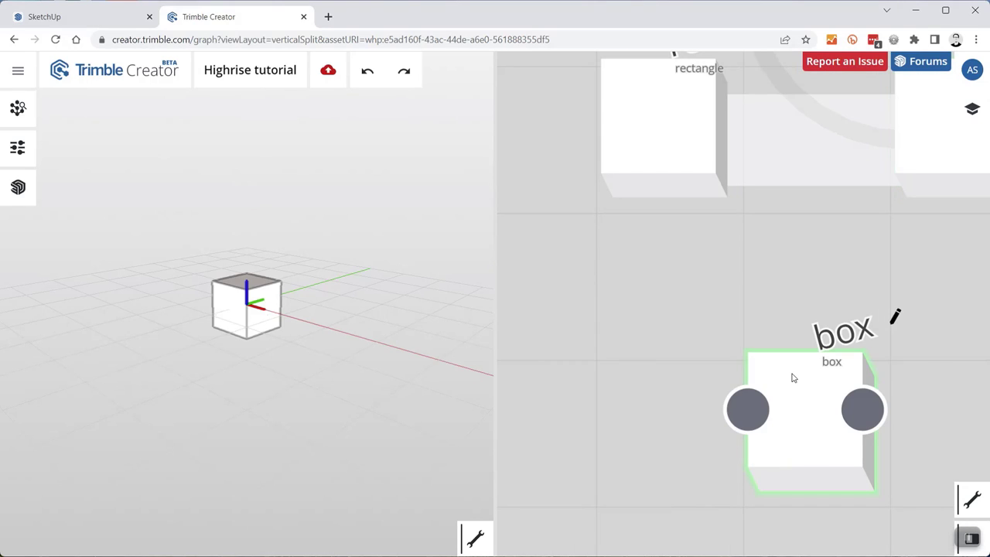
{"action": "left_click", "coordinate": [748, 410]}
{"action": "left_click", "coordinate": [559, 452]}
{"action": "type", "text": "2"}
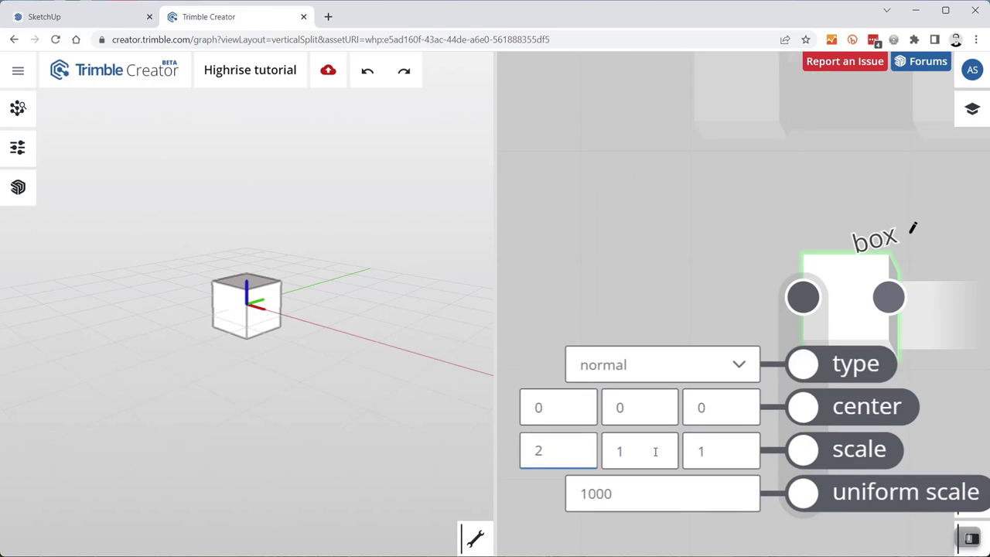
{"action": "left_click", "coordinate": [643, 451]}
{"action": "type", "text": "2"}
{"action": "left_click", "coordinate": [649, 258]}
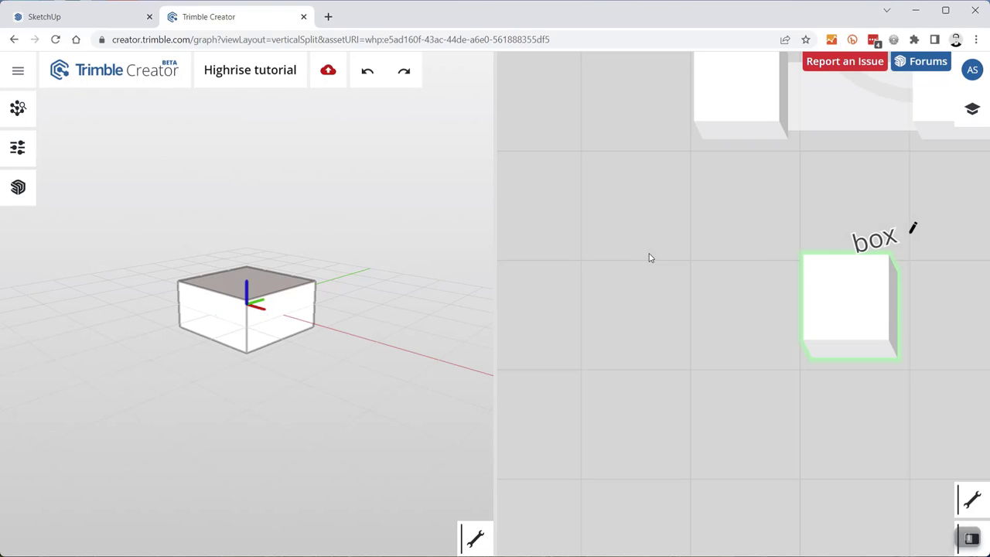
- Compare the box preview against the extruded shaft, ending with the box alone
{"action": "scroll", "coordinate": [673, 352], "scroll_direction": "down", "scroll_amount": 3}
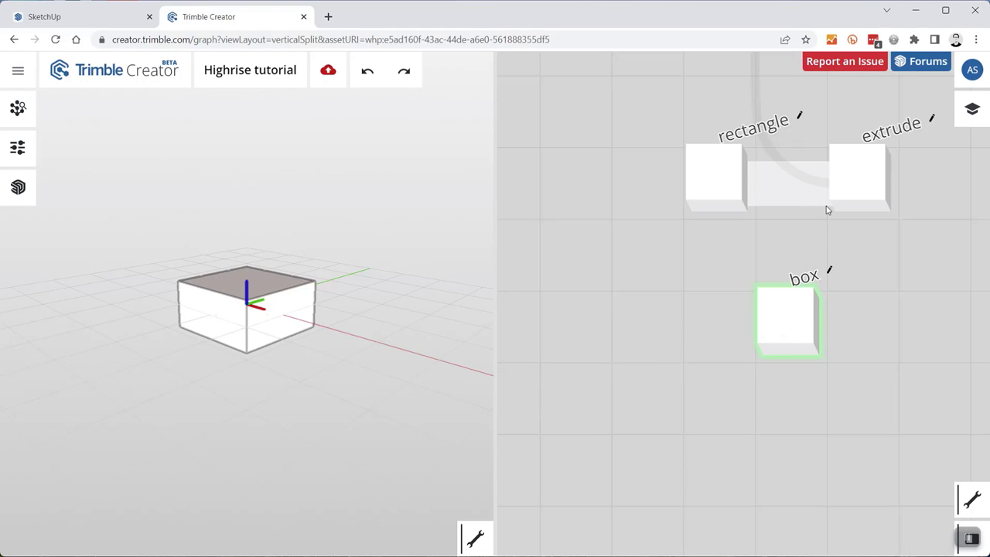
{"action": "left_click", "coordinate": [857, 207]}
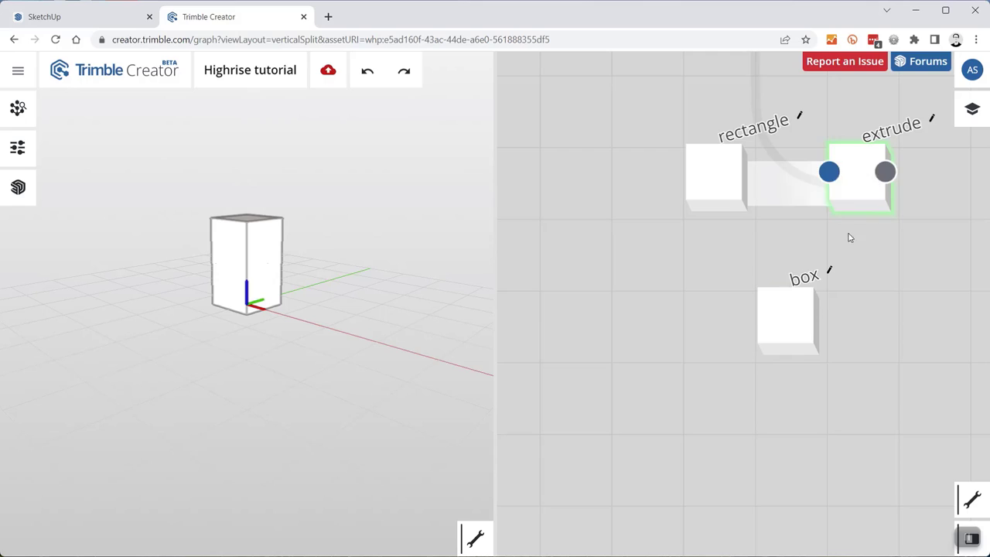
{"action": "left_click", "coordinate": [797, 298], "text": "shift"}
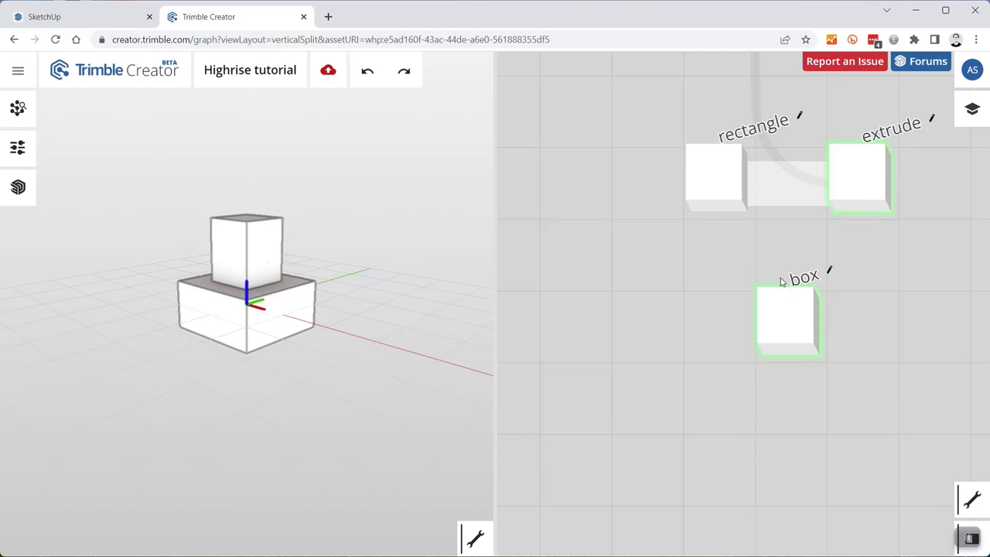
{"action": "left_click", "coordinate": [779, 302], "text": "shift"}
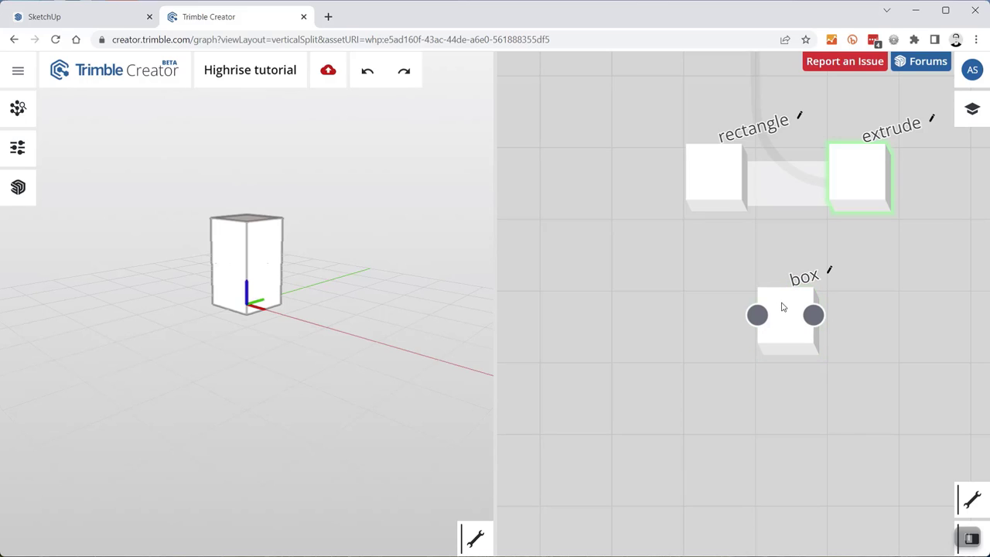
{"action": "left_click", "coordinate": [783, 307]}
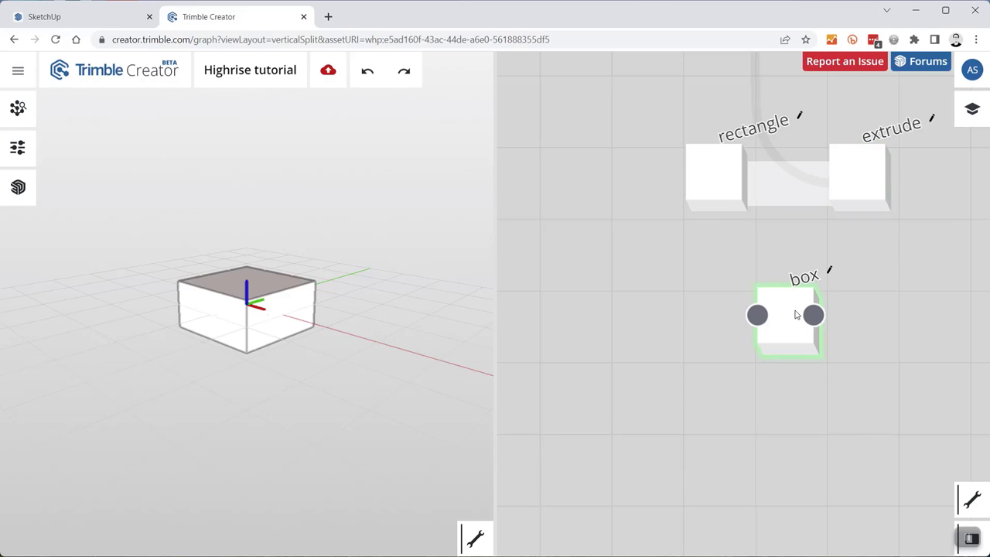
{"action": "scroll", "coordinate": [704, 415], "scroll_direction": "down", "scroll_amount": 2}
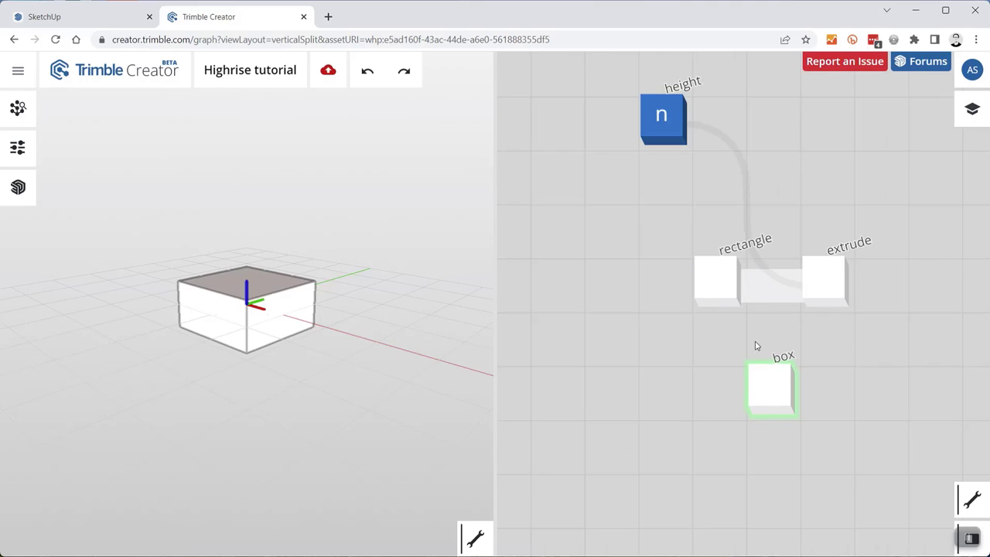
- Move the box node to the top right beside the height node, clear of rectangle and extrude
{"action": "left_click_drag", "start_coordinate": [767, 369], "coordinate": [889, 108]}
{"action": "scroll", "coordinate": [670, 274], "scroll_direction": "down", "scroll_amount": 3}
{"action": "scroll", "coordinate": [763, 181], "scroll_direction": "up", "scroll_amount": 3}
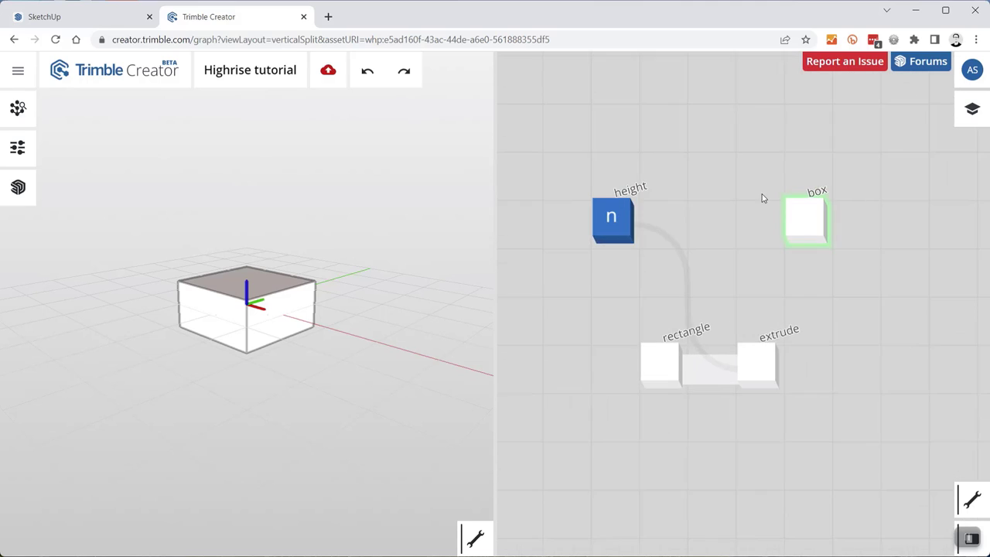
{"action": "mouse_move", "coordinate": [609, 229]}
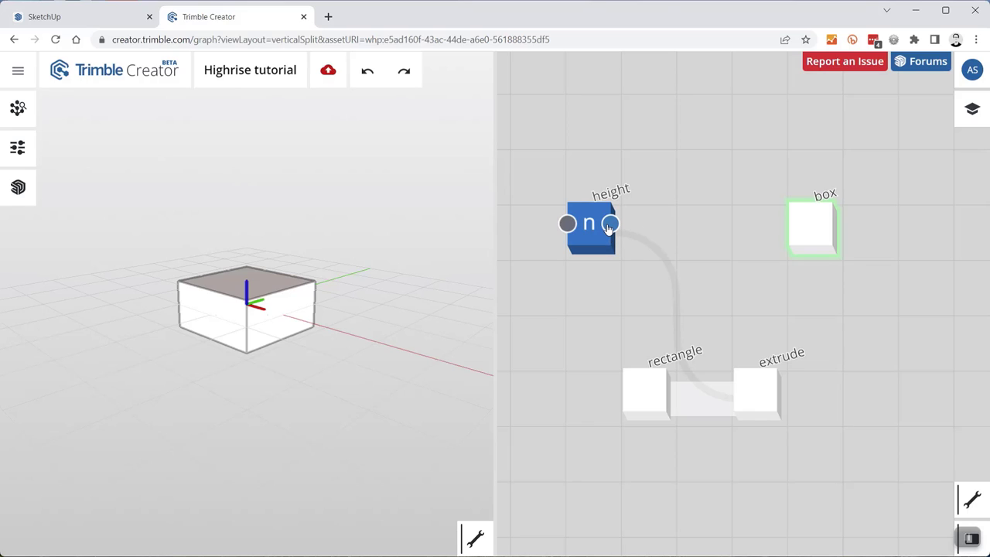
{"action": "mouse_move", "coordinate": [609, 224]}
{"action": "left_mouse_down"}
{"action": "mouse_move", "coordinate": [801, 225]}
{"action": "mouse_move", "coordinate": [785, 271]}
{"action": "mouse_move", "coordinate": [800, 230]}
{"action": "mouse_move", "coordinate": [796, 281]}
{"action": "mouse_move", "coordinate": [796, 260]}
{"action": "mouse_move", "coordinate": [793, 279]}
{"action": "mouse_move", "coordinate": [774, 237]}
{"action": "mouse_move", "coordinate": [595, 231]}
{"action": "left_mouse_up"}
{"action": "left_click_drag", "start_coordinate": [786, 243], "coordinate": [845, 226]}
{"action": "mouse_move", "coordinate": [845, 225]}
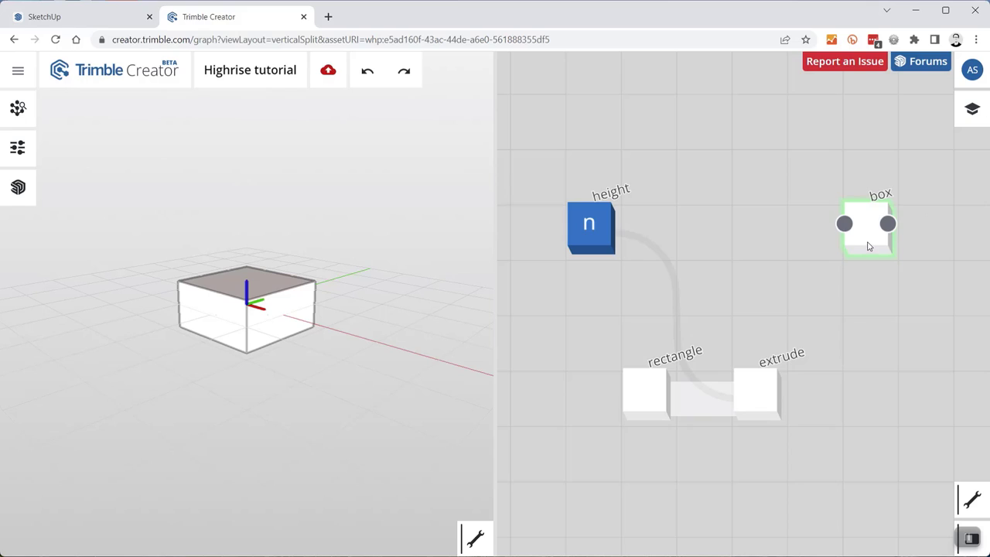
{"action": "left_click_drag", "start_coordinate": [868, 247], "coordinate": [910, 243]}
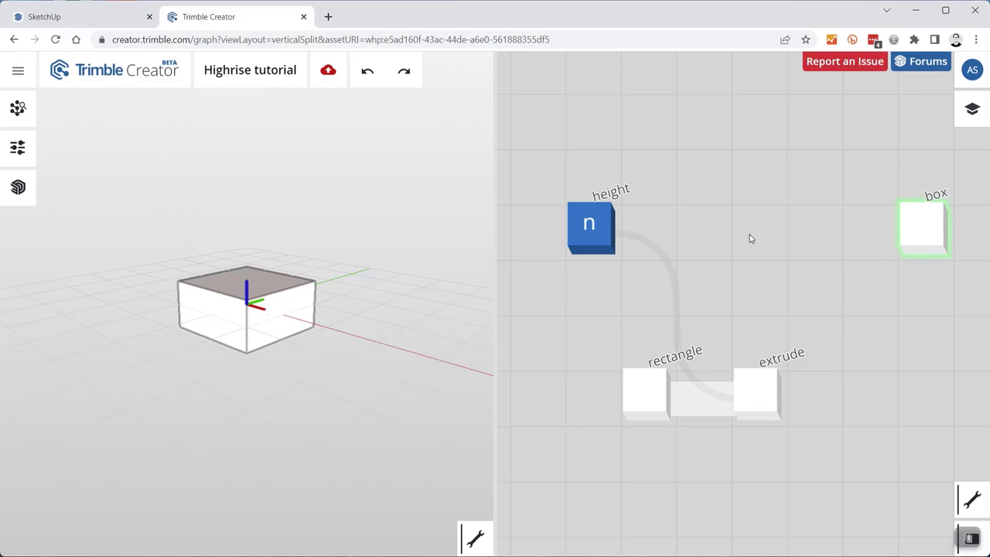
- Add an xyz to vector node feeding height into z and its output into the box centre
{"action": "double_click", "coordinate": [805, 237]}
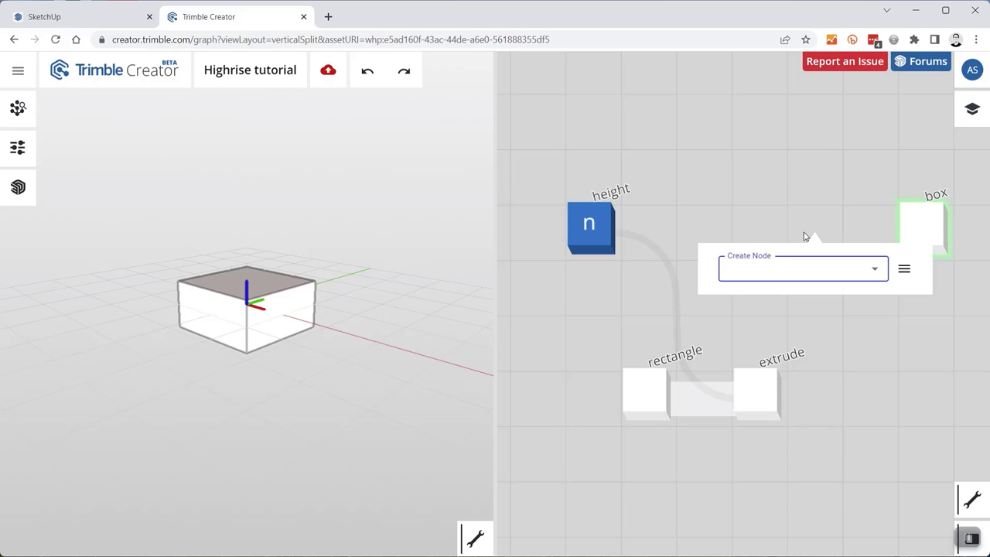
{"action": "type", "text": "xyz"}
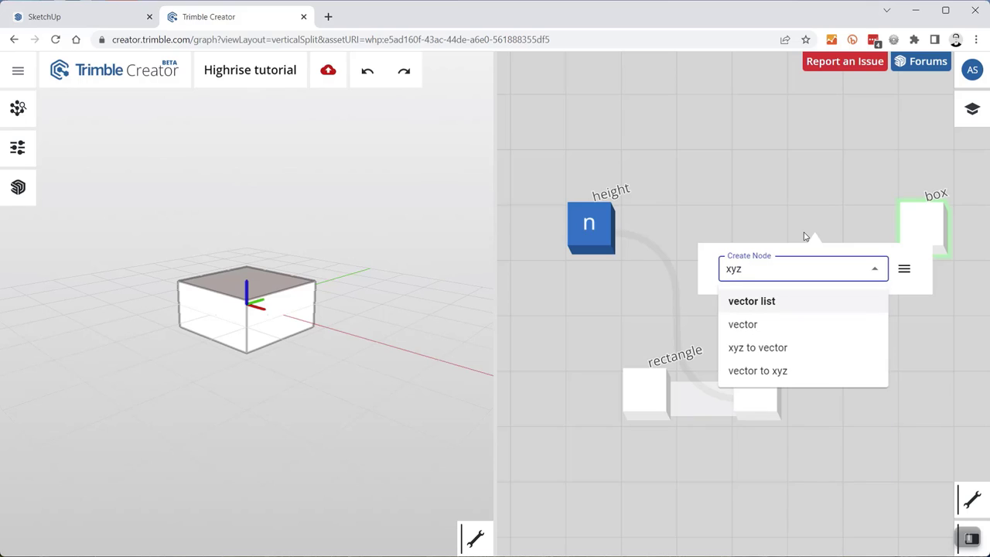
{"action": "left_click", "coordinate": [785, 348]}
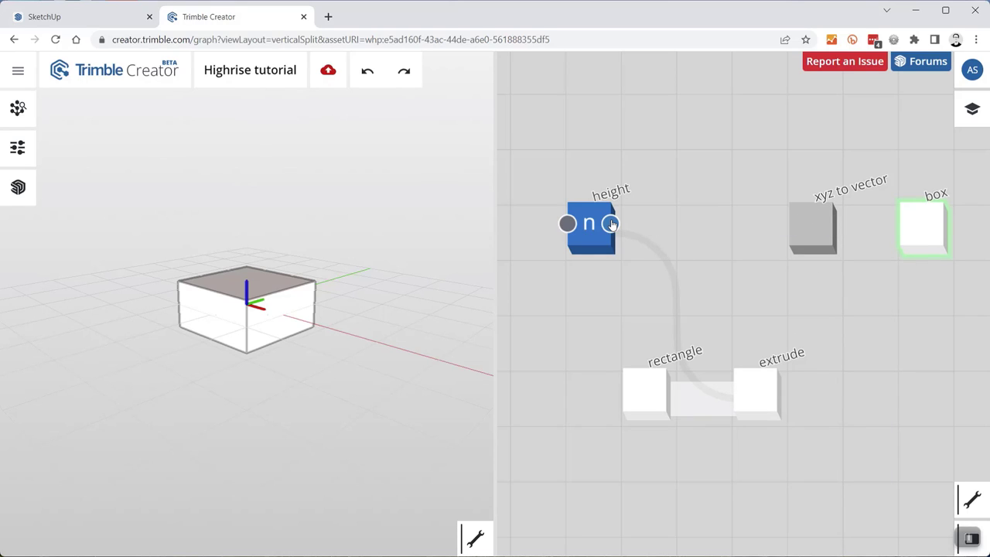
{"action": "left_click_drag", "start_coordinate": [611, 224], "coordinate": [796, 303]}
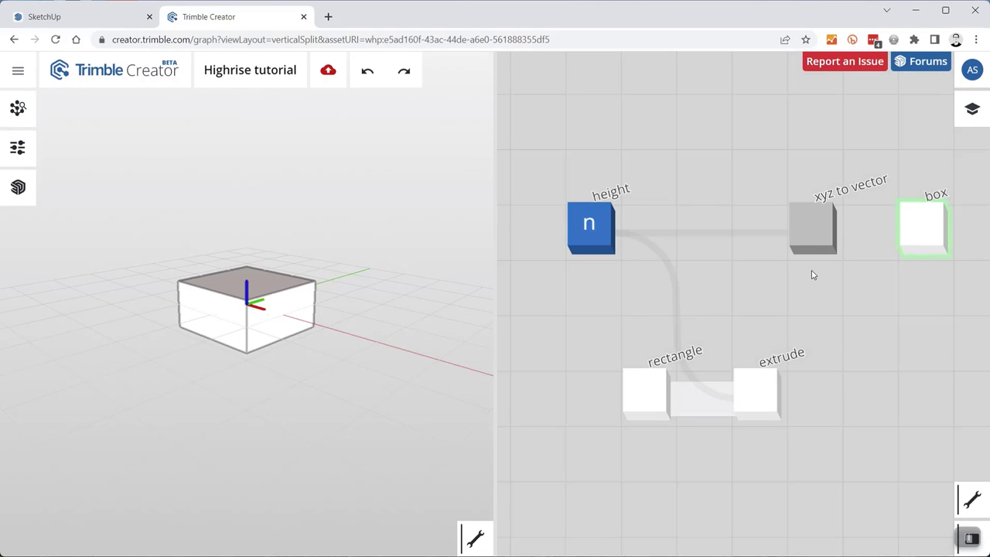
{"action": "left_click_drag", "start_coordinate": [831, 224], "coordinate": [905, 261]}
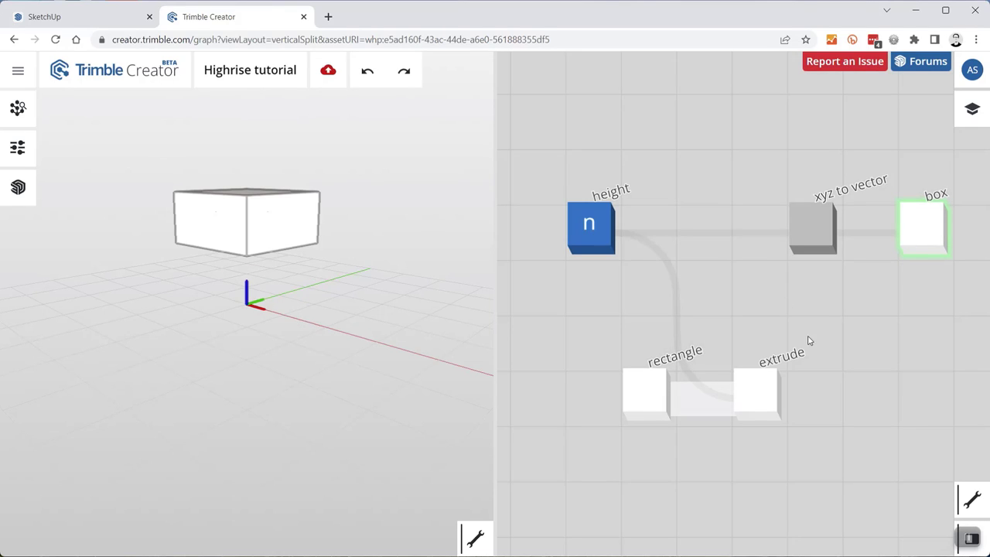
- Preview the shaft with the box and test the height parameter at 2160
{"action": "left_click", "coordinate": [755, 415]}
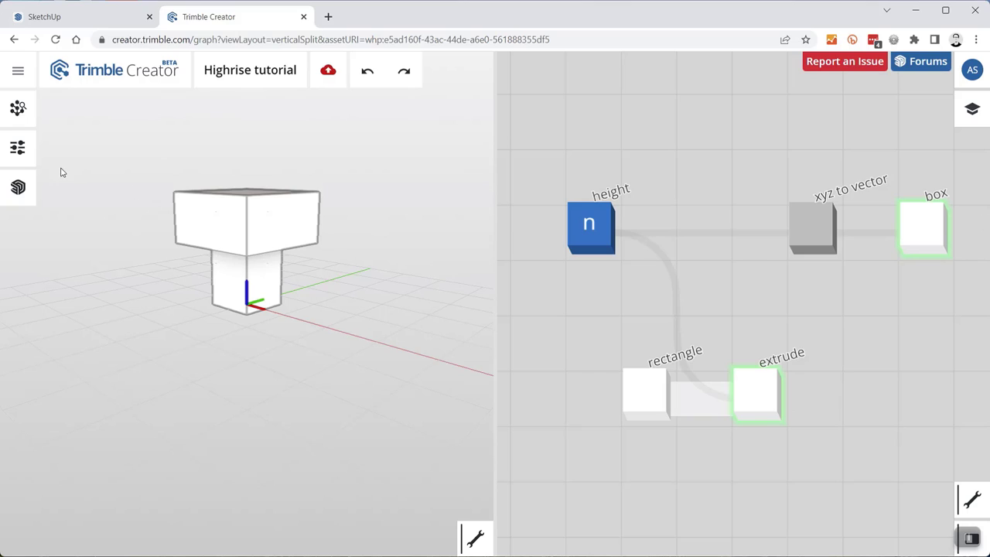
{"action": "left_click", "coordinate": [17, 147]}
{"action": "mouse_move", "coordinate": [48, 230]}
{"action": "left_mouse_down"}
{"action": "mouse_move", "coordinate": [101, 224]}
{"action": "mouse_move", "coordinate": [65, 224]}
{"action": "left_mouse_up"}
{"action": "left_click", "coordinate": [16, 152]}
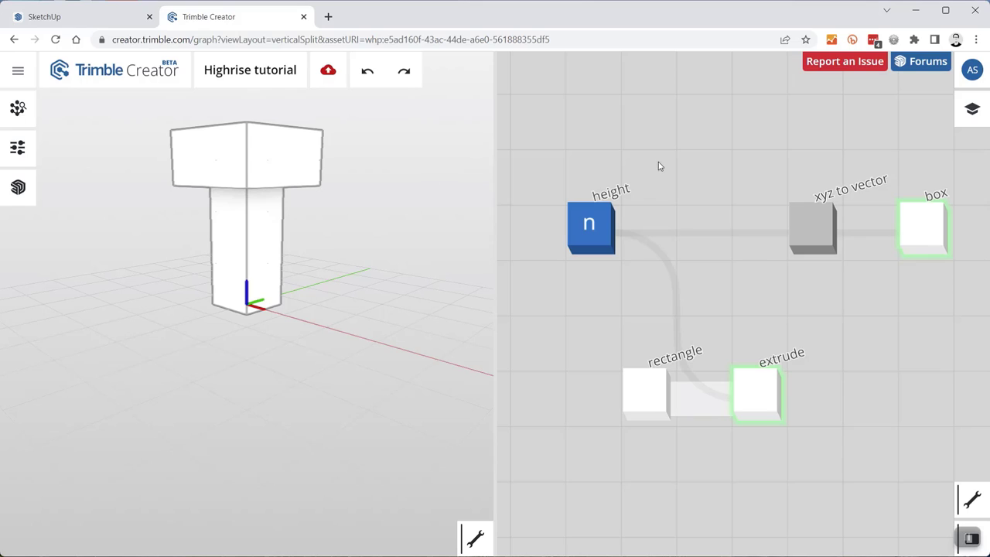
- Compare previews of the top box and shaft, then shift the xyz to vector node left
{"action": "left_click", "coordinate": [815, 244]}
{"action": "left_click", "coordinate": [908, 253]}
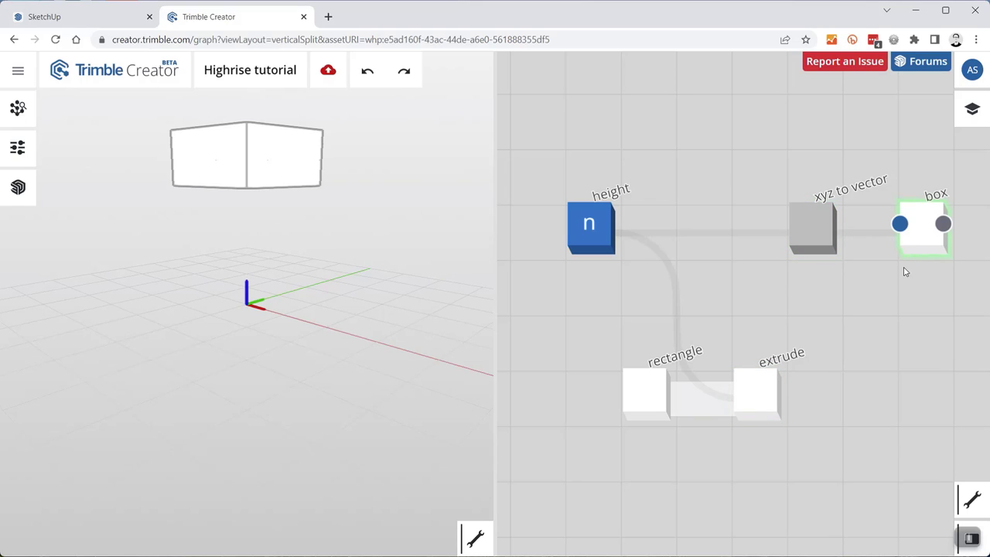
{"action": "left_click", "coordinate": [750, 380]}
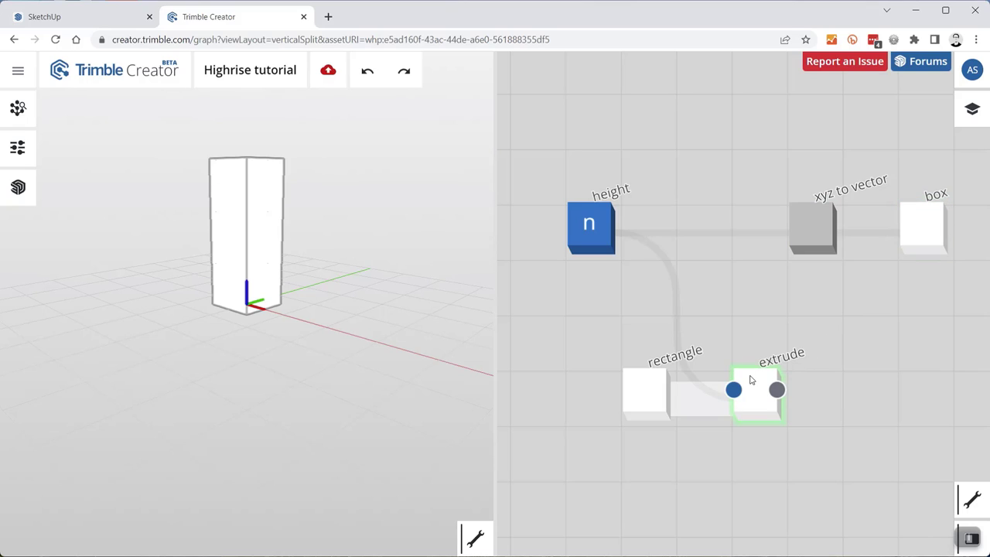
{"action": "left_click", "coordinate": [920, 254]}
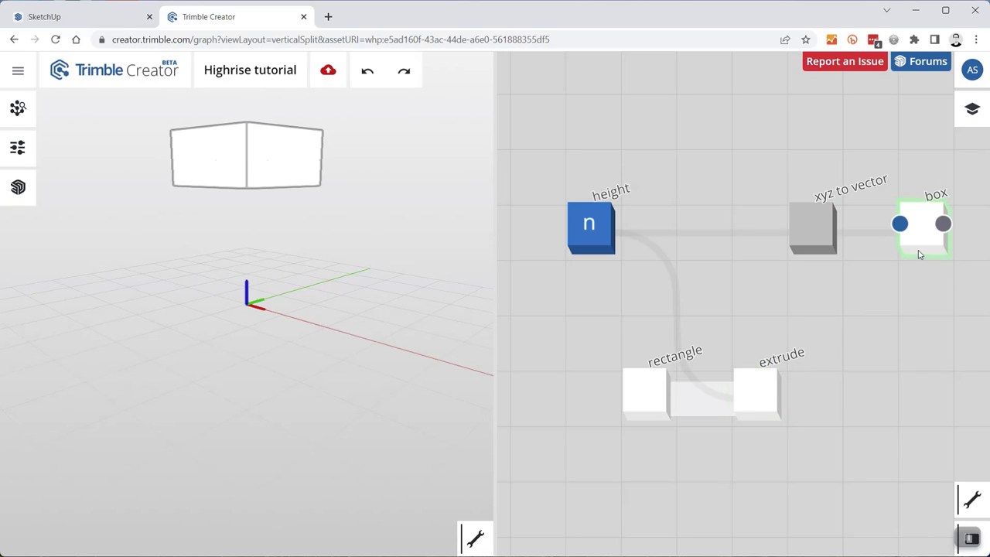
{"action": "scroll", "coordinate": [843, 309], "scroll_direction": "down", "scroll_amount": 3}
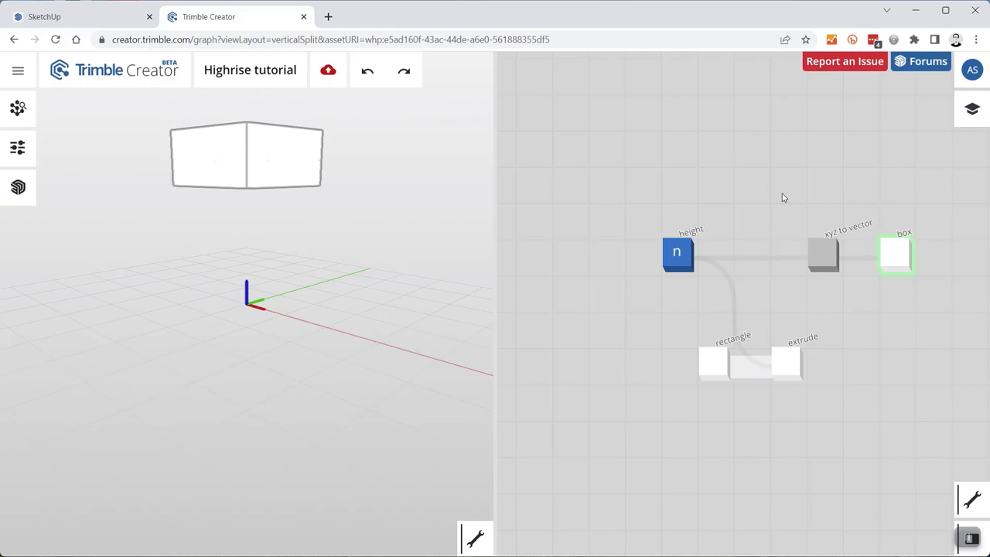
{"action": "left_click_drag", "start_coordinate": [758, 170], "coordinate": [744, 231]}
{"action": "scroll", "coordinate": [722, 258], "scroll_direction": "up", "scroll_amount": 3}
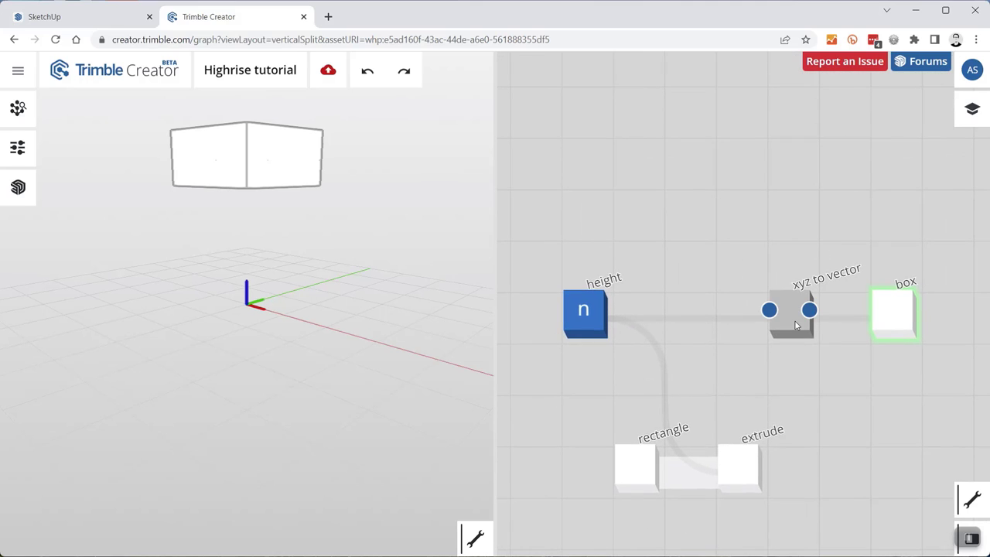
{"action": "left_click_drag", "start_coordinate": [791, 325], "coordinate": [746, 325]}
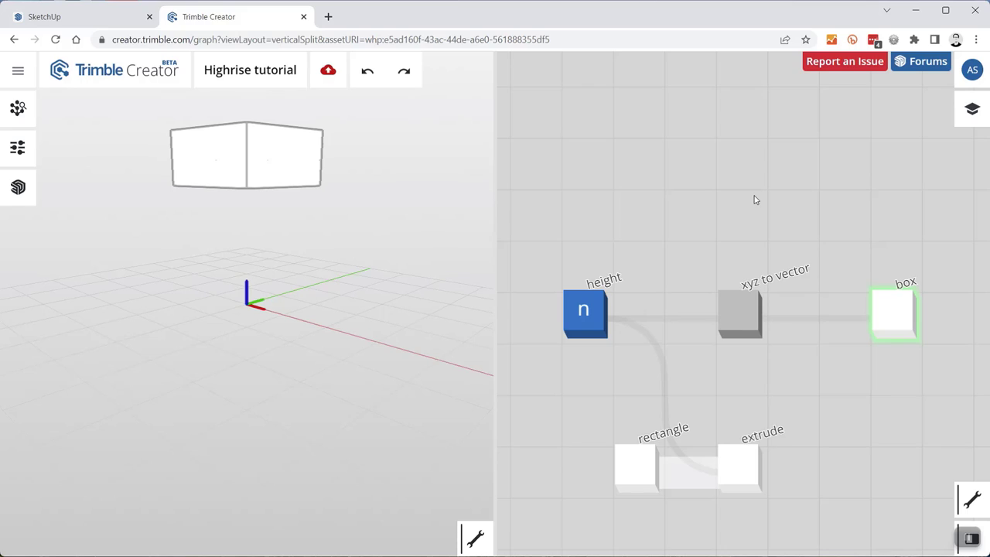
- Add a new number node above height and make it a parameter
{"action": "double_click", "coordinate": [582, 168]}
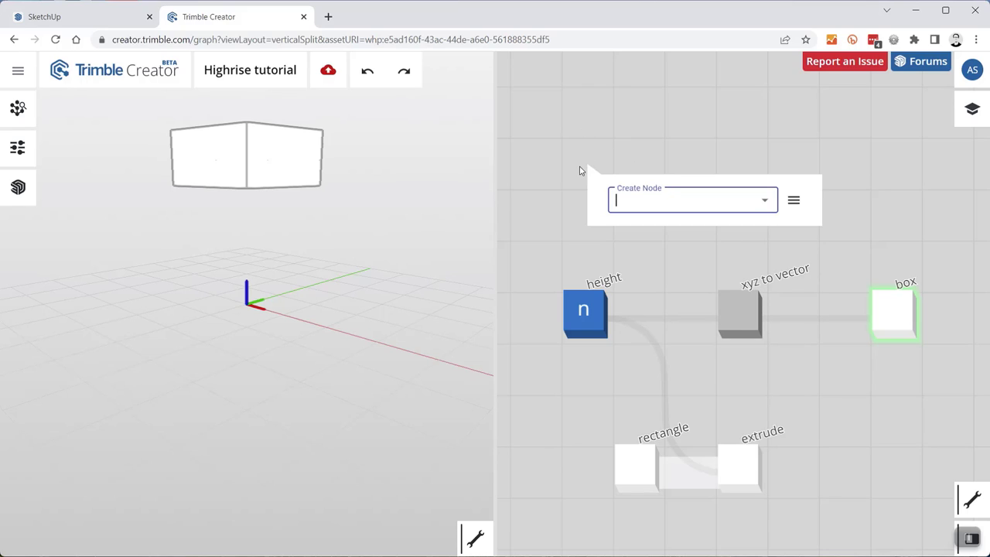
{"action": "type", "text": "number"}
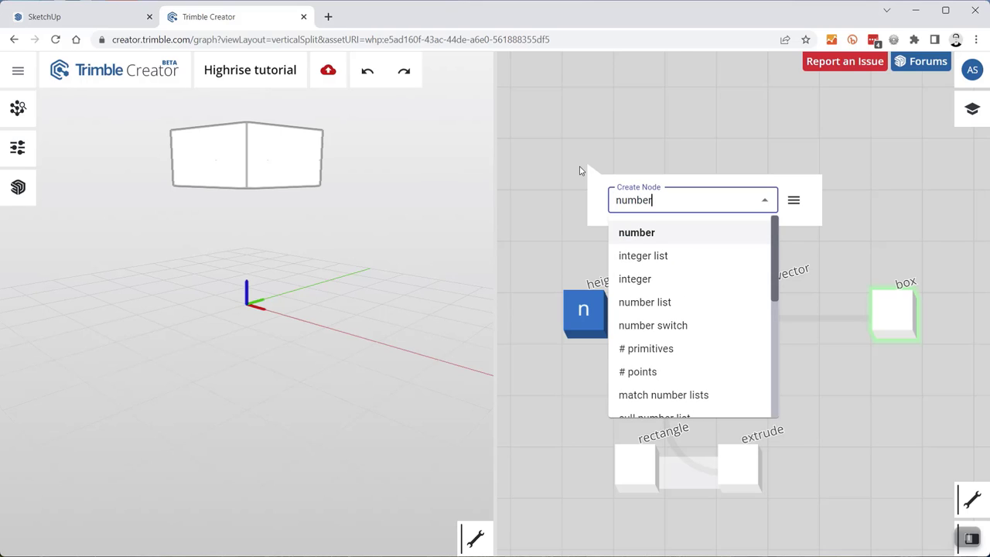
{"action": "key", "text": "Return"}
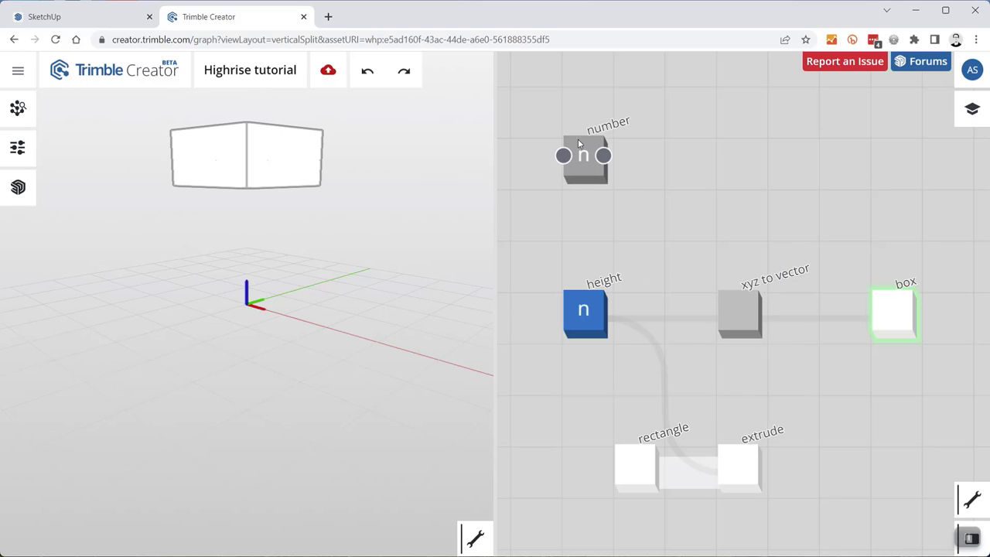
{"action": "right_click", "coordinate": [582, 148]}
{"action": "left_click", "coordinate": [609, 164]}
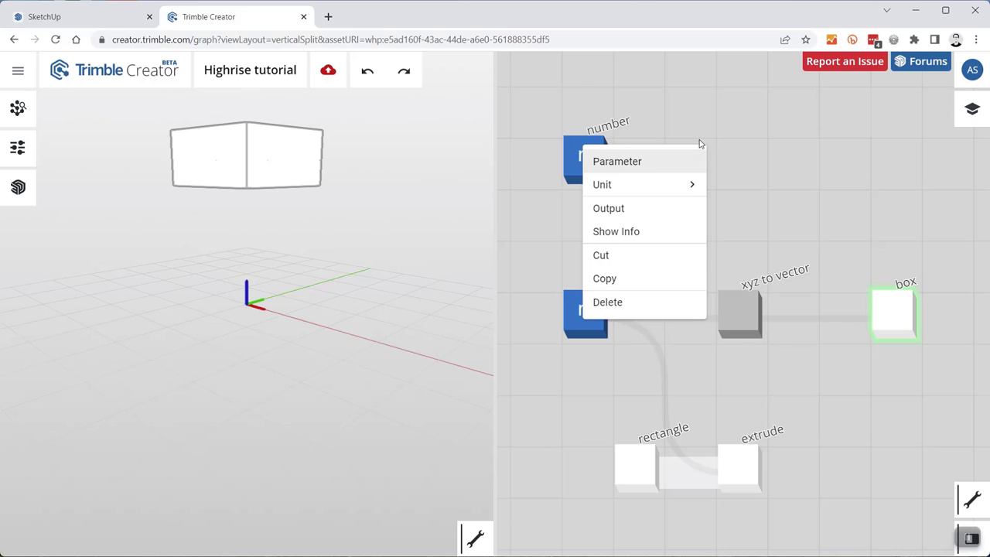
{"action": "left_click", "coordinate": [641, 97]}
{"action": "scroll", "coordinate": [565, 160], "scroll_direction": "up", "scroll_amount": 2}
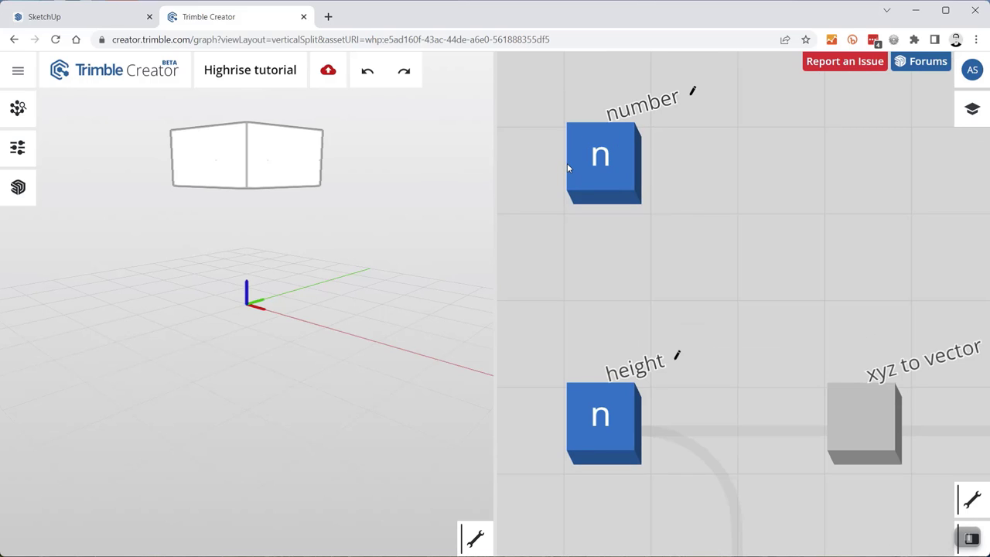
- Set the new number node's range to 0–45 with a step of 5
{"action": "double_click", "coordinate": [596, 169]}
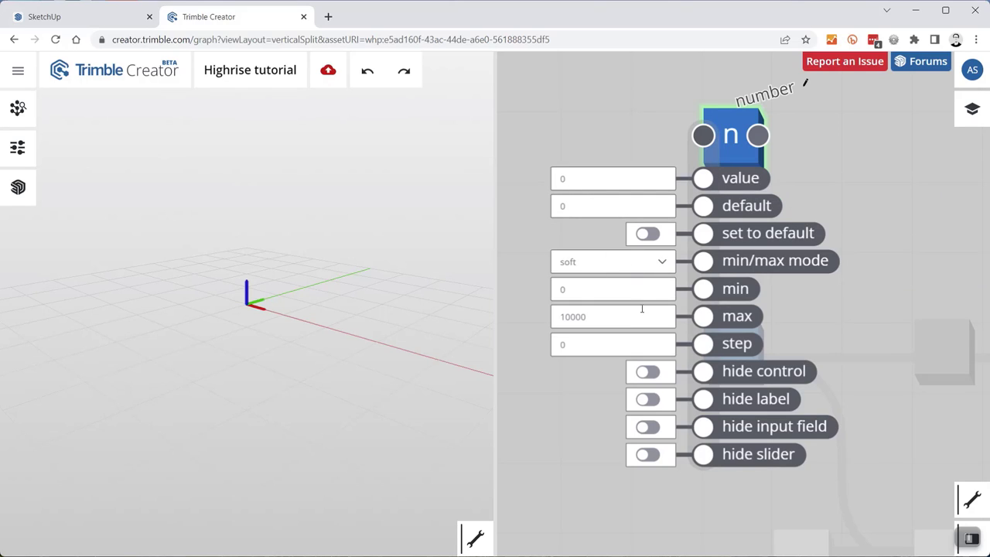
{"action": "left_click_drag", "start_coordinate": [604, 316], "coordinate": [552, 317]}
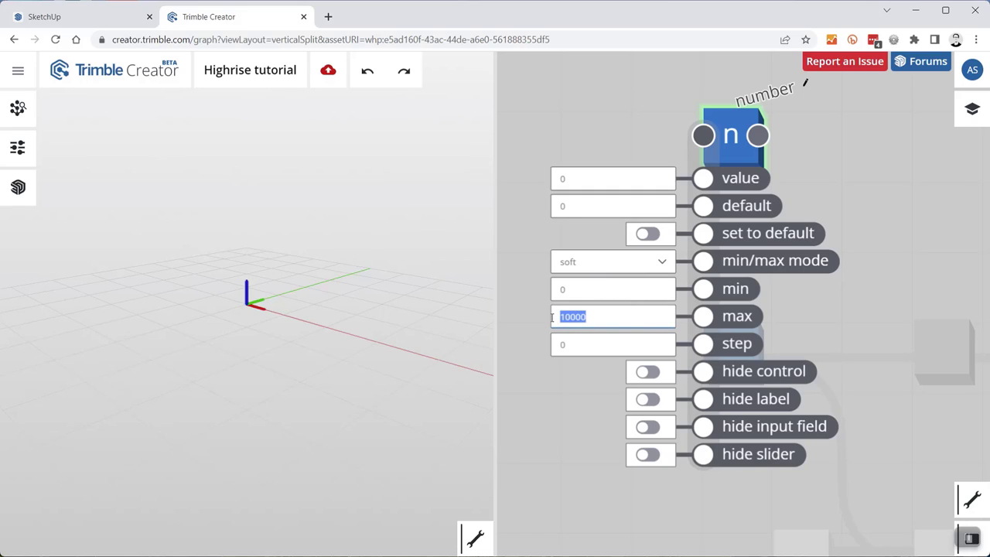
{"action": "type", "text": "45"}
{"action": "left_click_drag", "start_coordinate": [580, 345], "coordinate": [537, 354]}
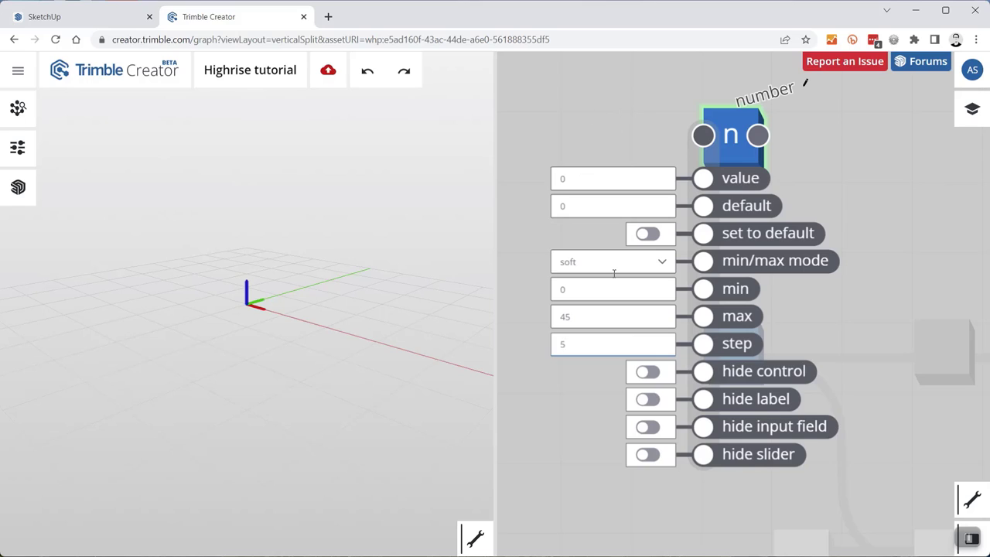
{"action": "left_click", "coordinate": [696, 117]}
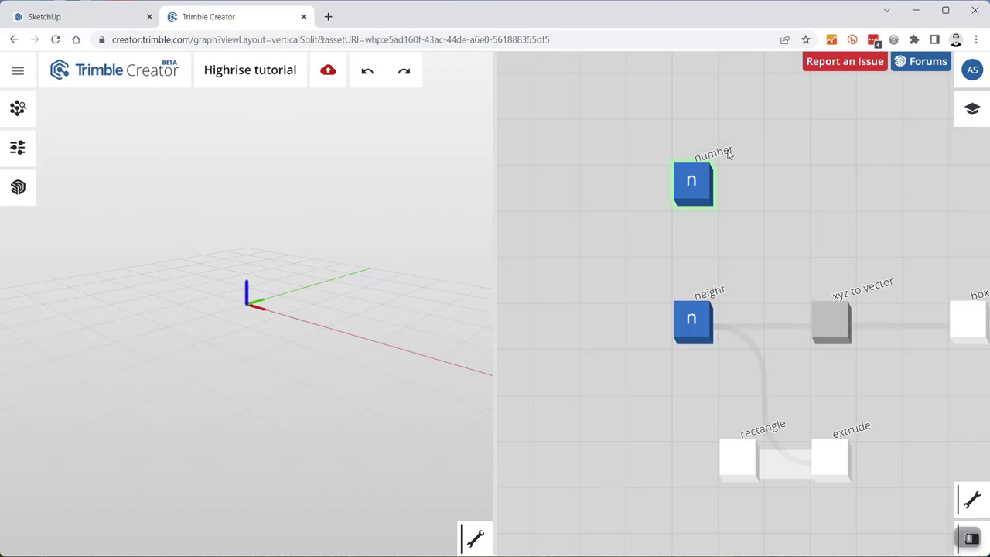
- Rename the new number node to 'rotation 1'
{"action": "scroll", "coordinate": [728, 155], "scroll_direction": "up", "scroll_amount": 3}
{"action": "left_click", "coordinate": [795, 141]}
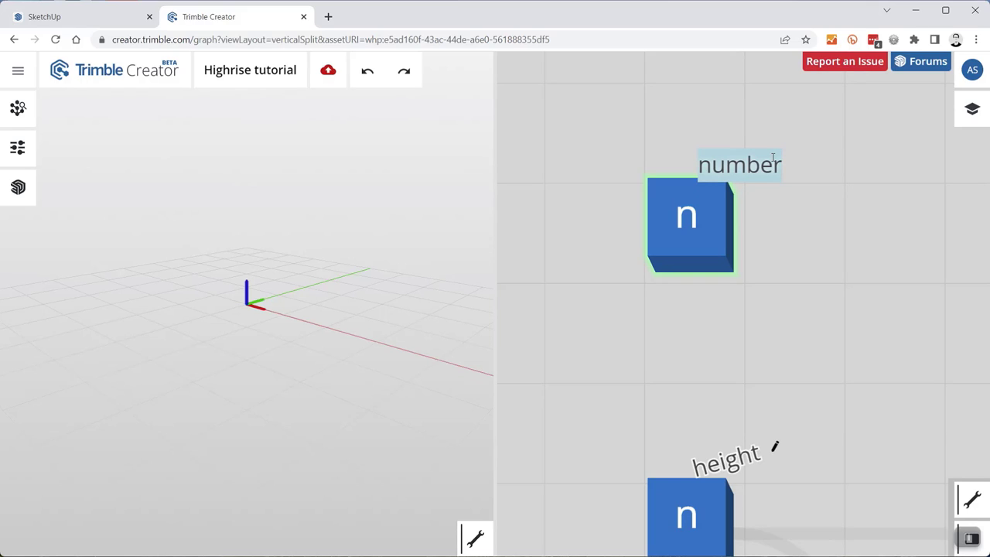
{"action": "type", "text": "rotation"}
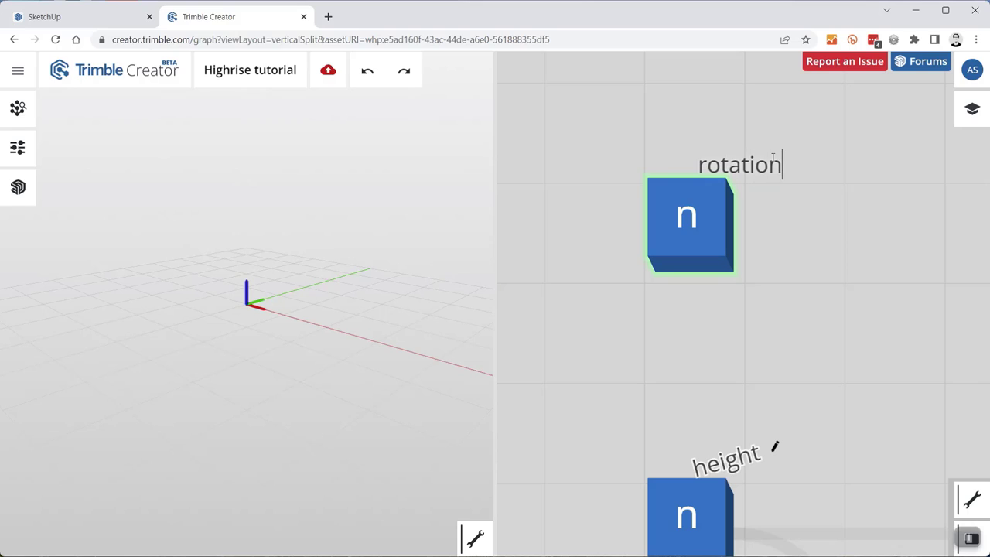
{"action": "type", "text": " 1"}
{"action": "key", "text": "Return"}
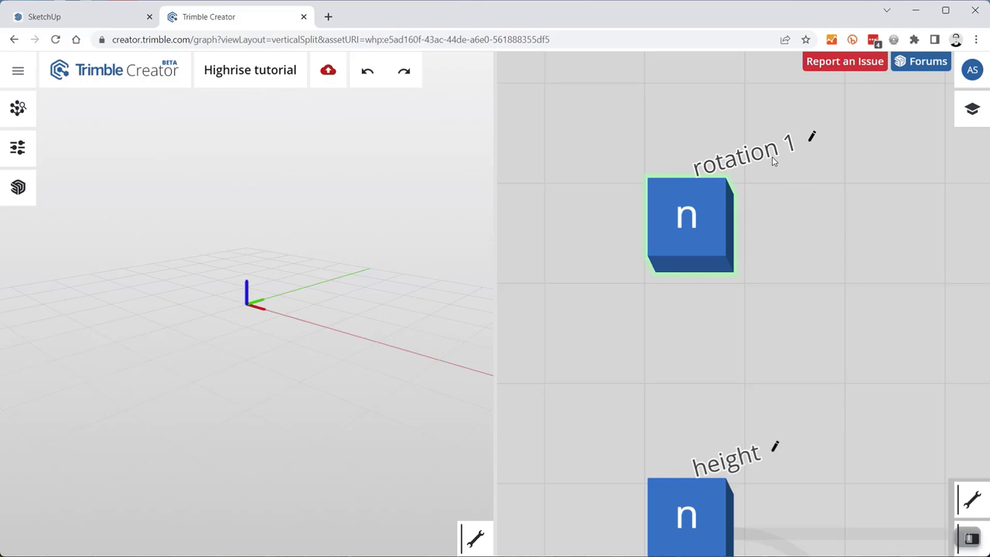
- Fit the whole node graph in view using the graph editing tools
{"action": "scroll", "coordinate": [640, 217], "scroll_direction": "down", "scroll_amount": 2}
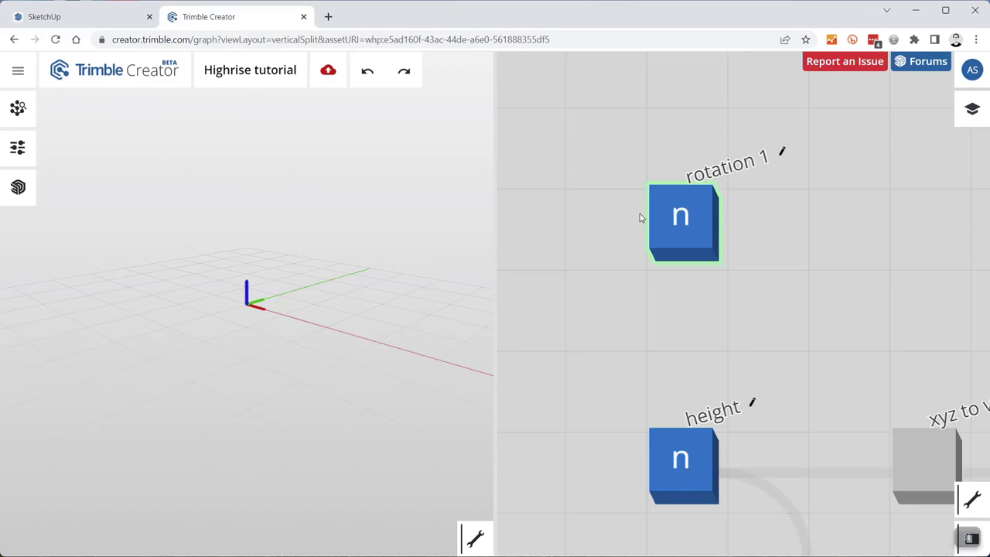
{"action": "mouse_move", "coordinate": [679, 234]}
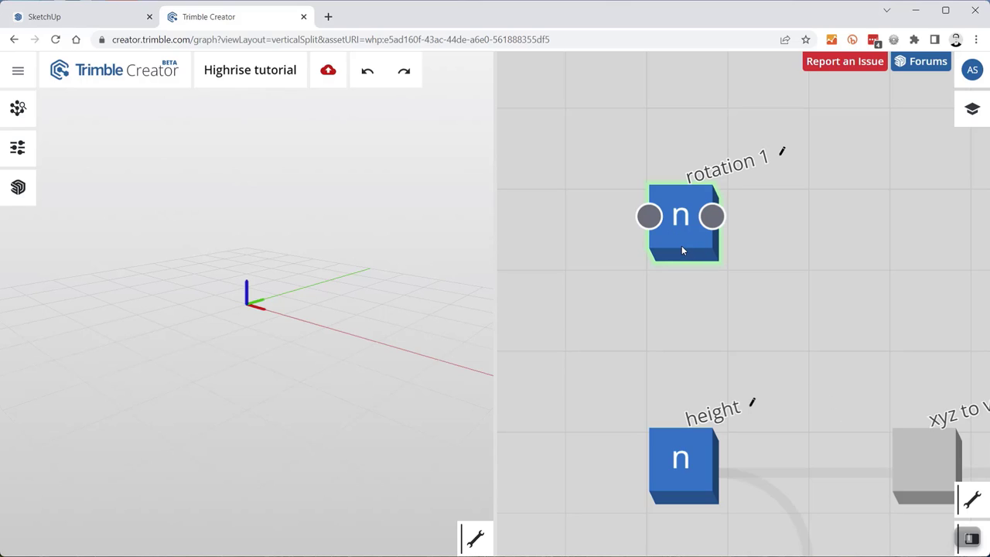
{"action": "left_click", "coordinate": [969, 498]}
{"action": "left_click", "coordinate": [933, 500]}
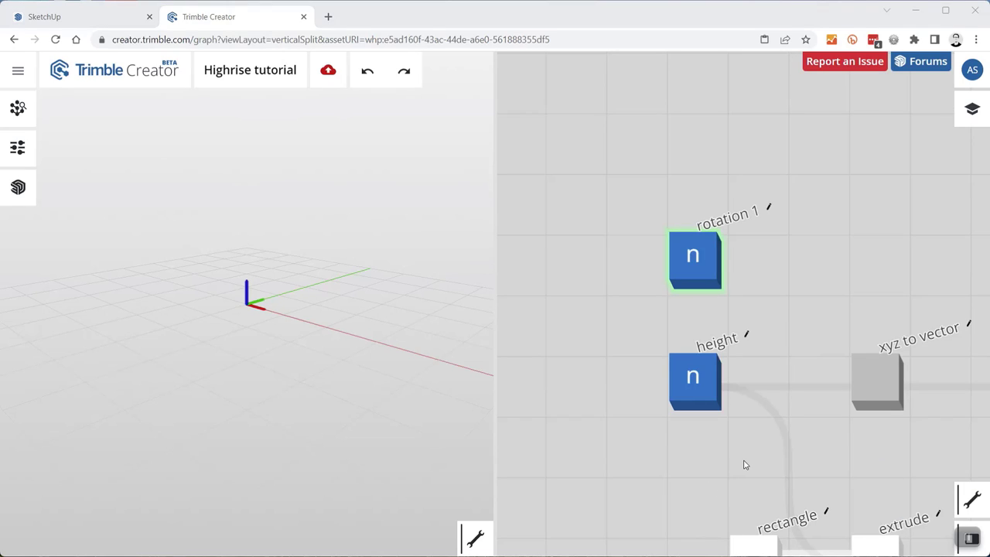
{"action": "left_click", "coordinate": [971, 500]}
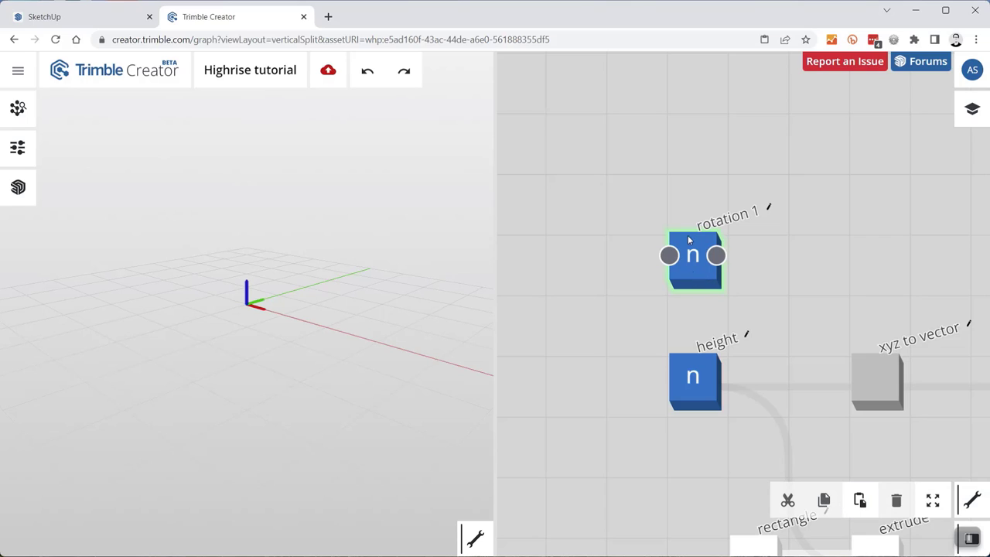
- Duplicate the rotation 1 node and rename the copy 'rotation 2'
{"action": "left_click_drag", "start_coordinate": [735, 292], "coordinate": [652, 227]}
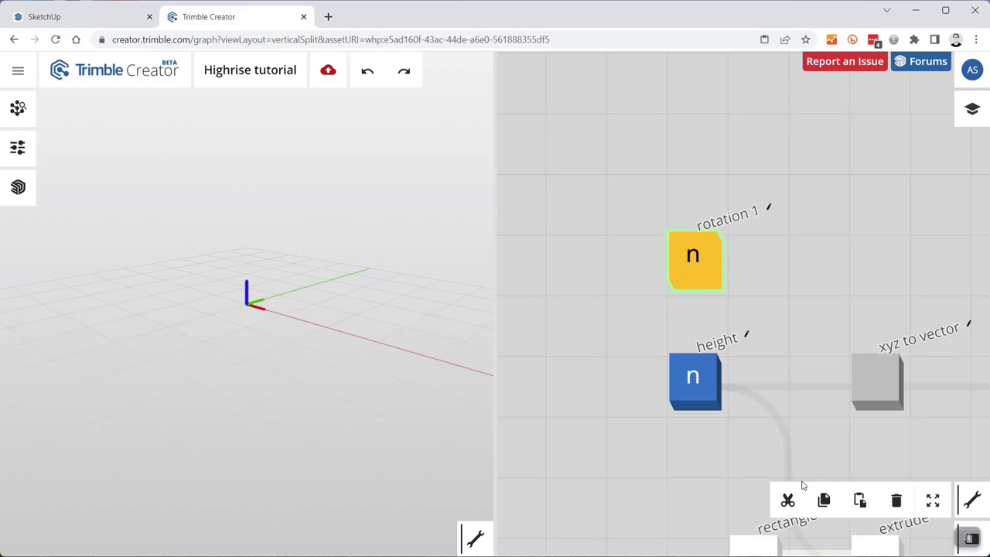
{"action": "left_click", "coordinate": [859, 501]}
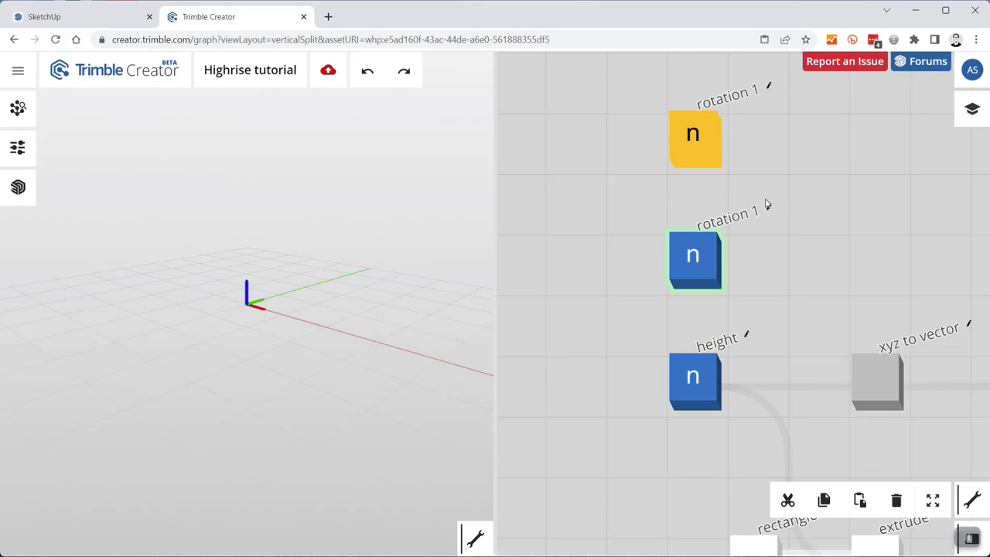
{"action": "left_click", "coordinate": [770, 207]}
{"action": "left_click", "coordinate": [756, 224]}
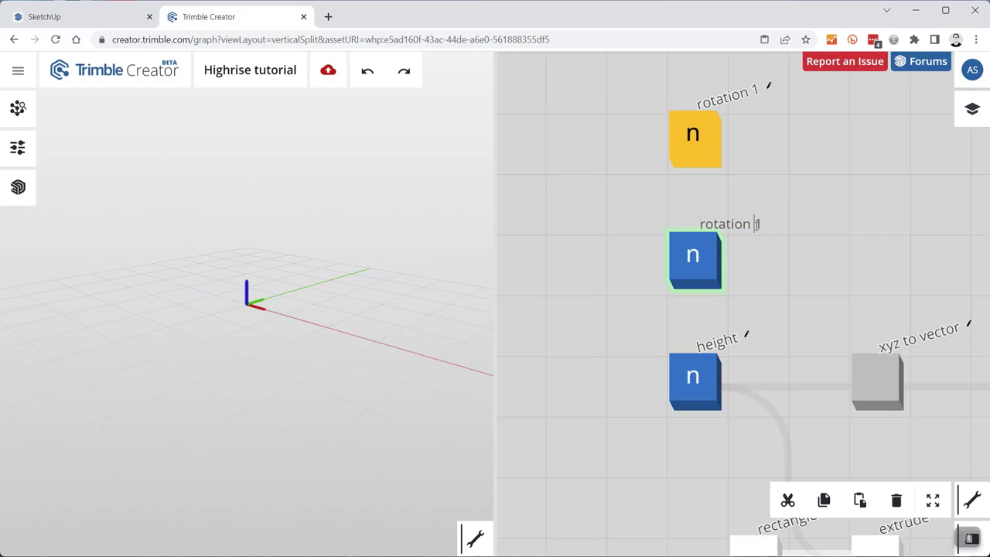
{"action": "left_click", "coordinate": [750, 222]}
{"action": "type", "text": "2"}
{"action": "key", "text": "Return"}
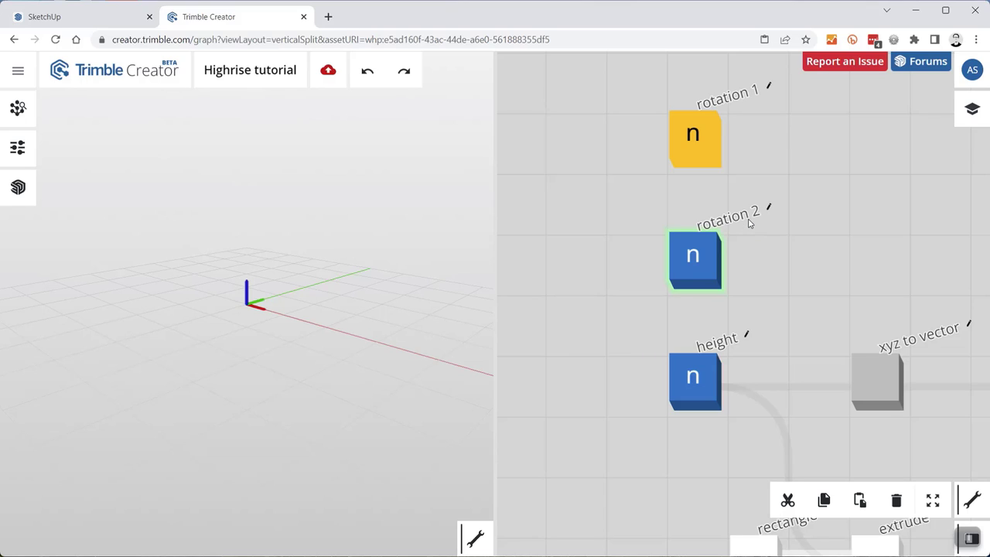
- Compare rotation 1 and rotation 2 settings to confirm both range 0–45 in steps of 5
{"action": "left_click", "coordinate": [705, 154]}
{"action": "left_click", "coordinate": [668, 133]}
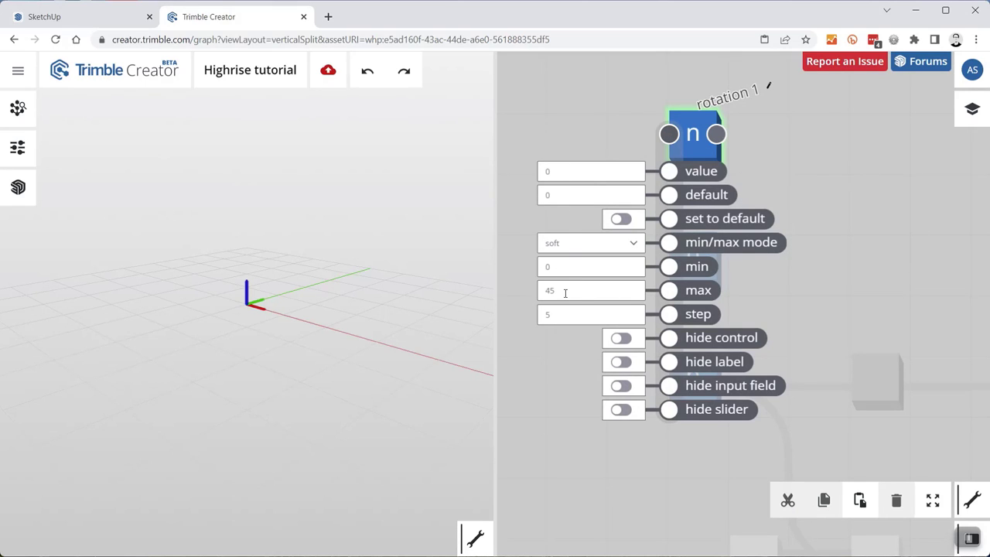
{"action": "left_click", "coordinate": [547, 124]}
{"action": "left_click", "coordinate": [670, 255]}
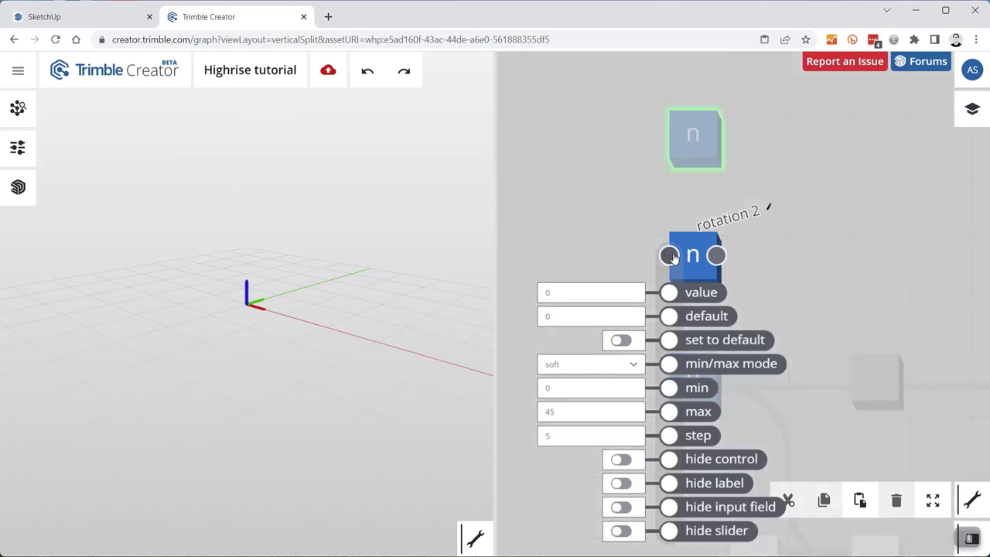
{"action": "left_click", "coordinate": [607, 209]}
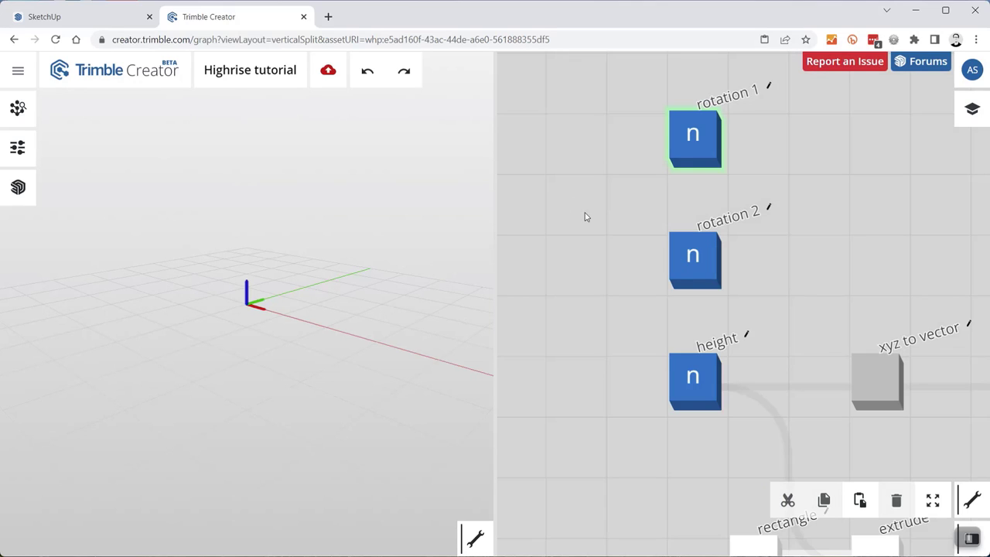
{"action": "left_click_drag", "start_coordinate": [759, 210], "coordinate": [626, 178]}
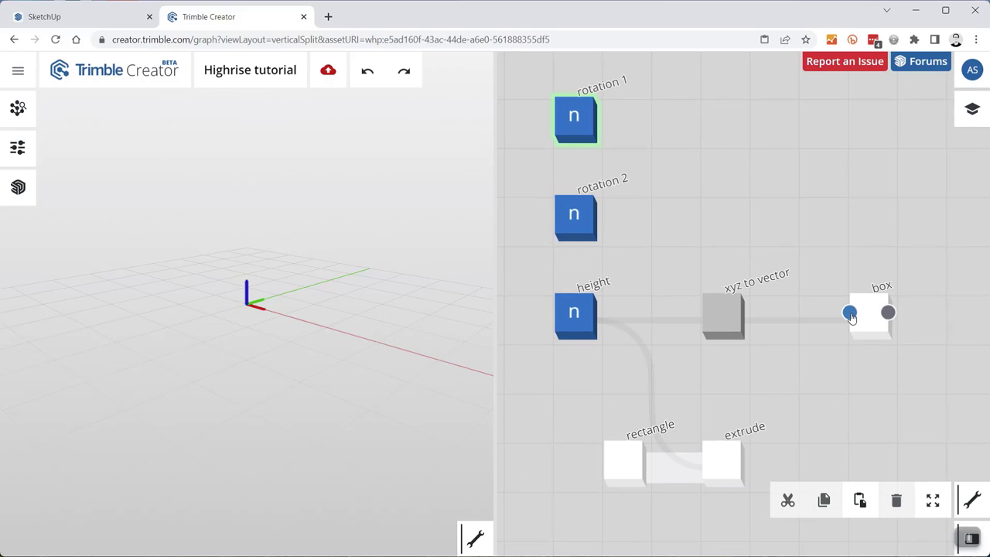
- Add a transform node fed from the box node's output using 'trans'
{"action": "left_click", "coordinate": [849, 313]}
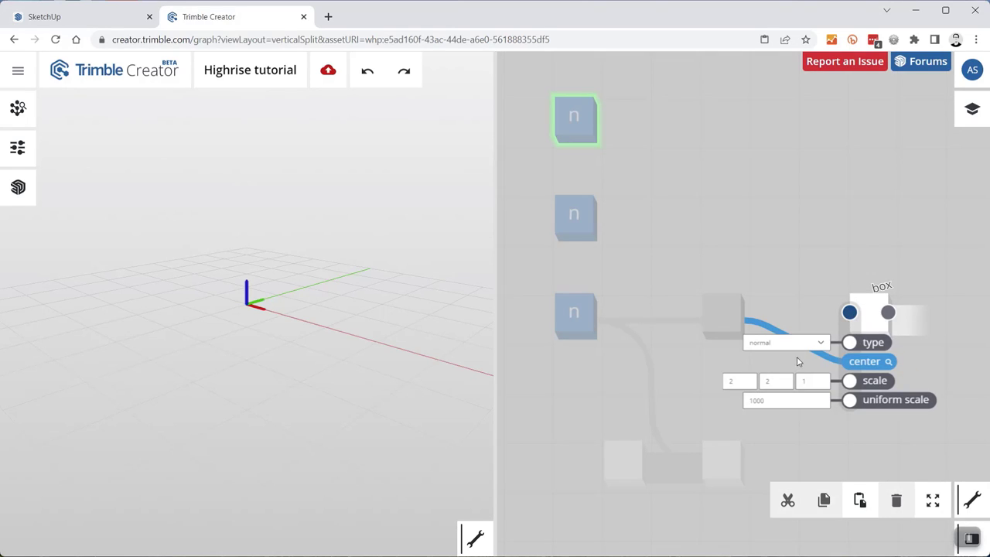
{"action": "left_click", "coordinate": [853, 230]}
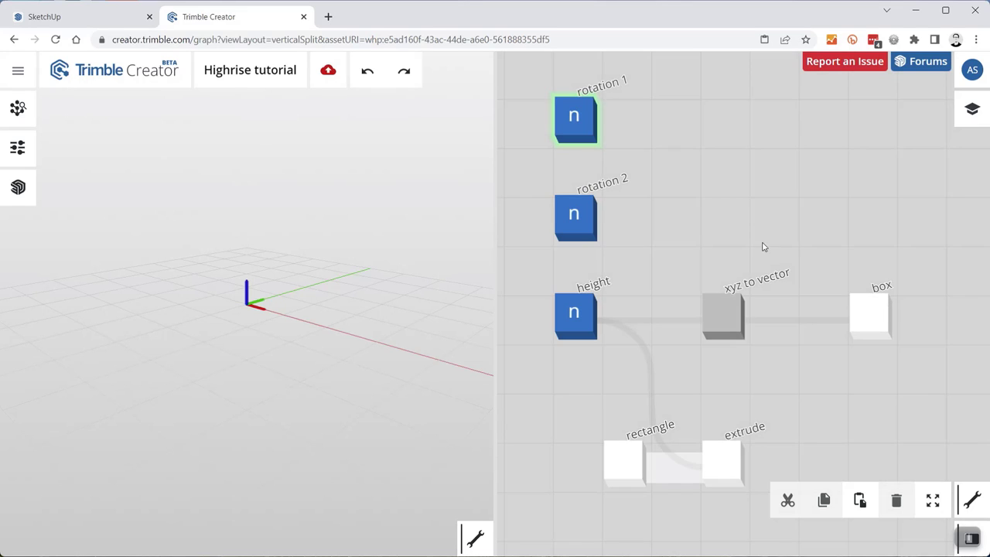
{"action": "scroll", "coordinate": [767, 250], "scroll_direction": "down", "scroll_amount": 2}
{"action": "left_click_drag", "start_coordinate": [853, 299], "coordinate": [901, 297]}
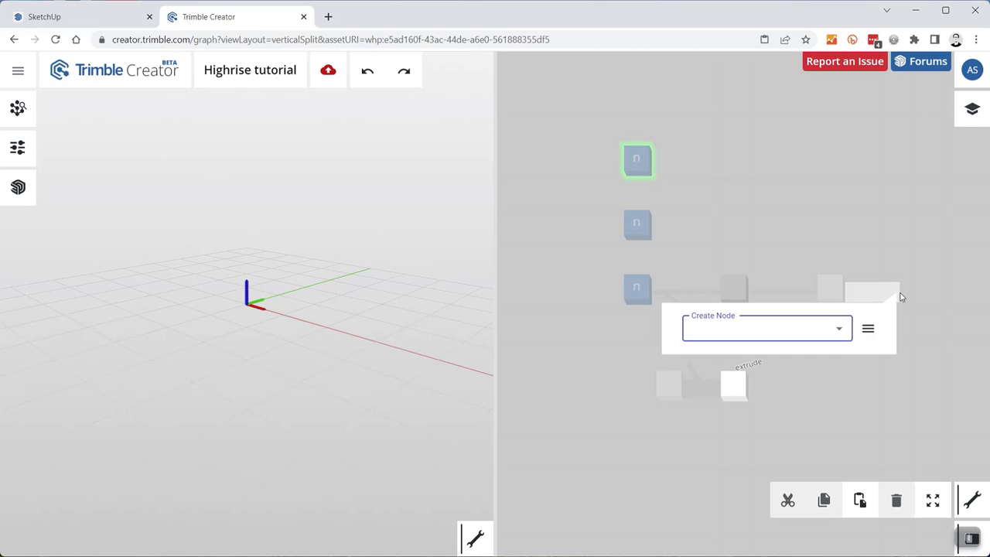
{"action": "type", "text": "trans"}
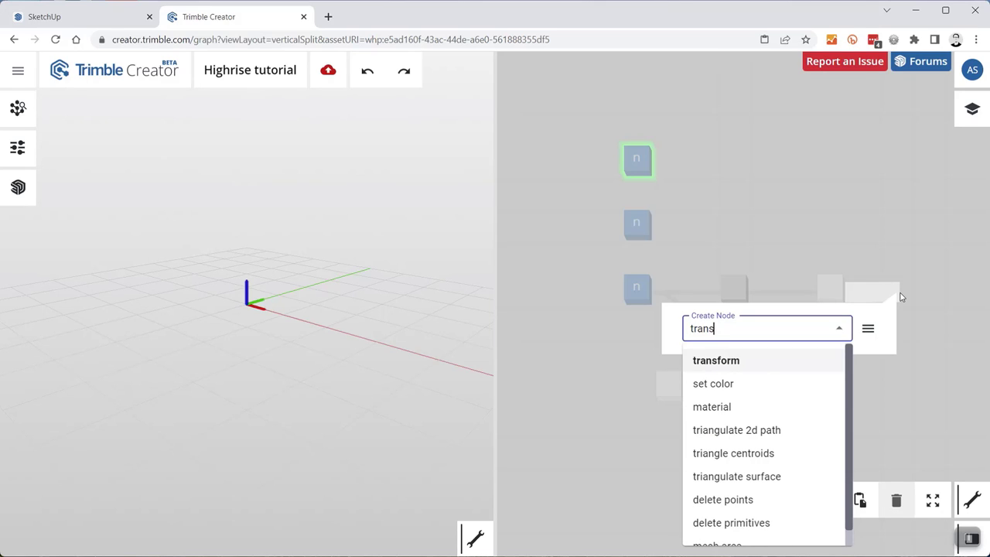
{"action": "key", "text": "Return"}
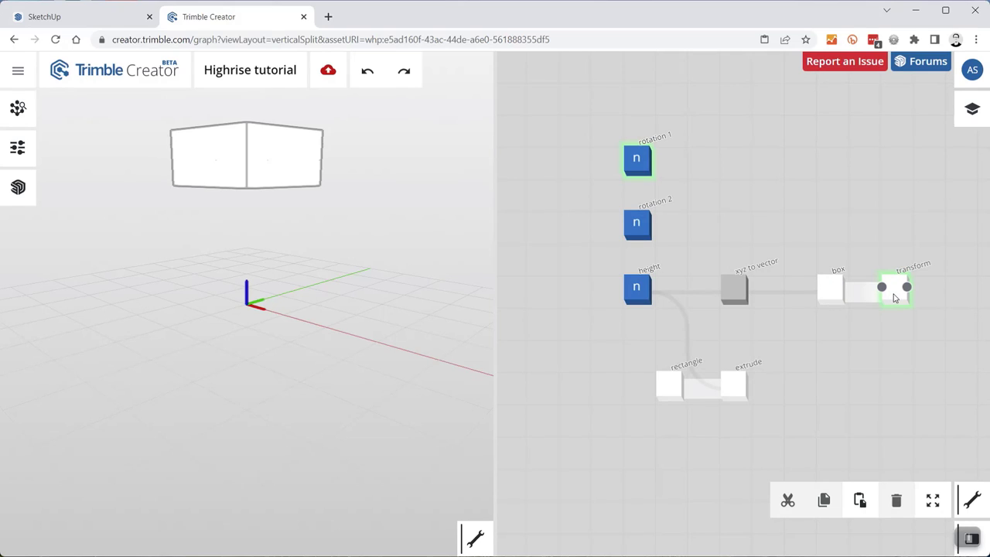
- Position the transform node and check its inputs: rotate 0, 0, 0 and scale 1, 1, 1
{"action": "left_click_drag", "start_coordinate": [897, 298], "coordinate": [929, 300]}
{"action": "scroll", "coordinate": [859, 302], "scroll_direction": "up", "scroll_amount": 5}
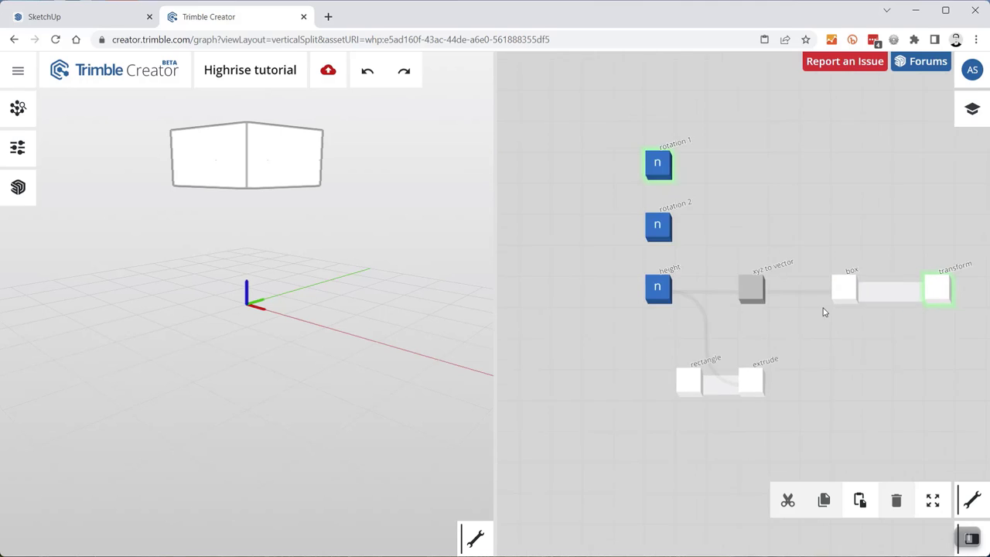
{"action": "left_click_drag", "start_coordinate": [750, 287], "coordinate": [592, 281]}
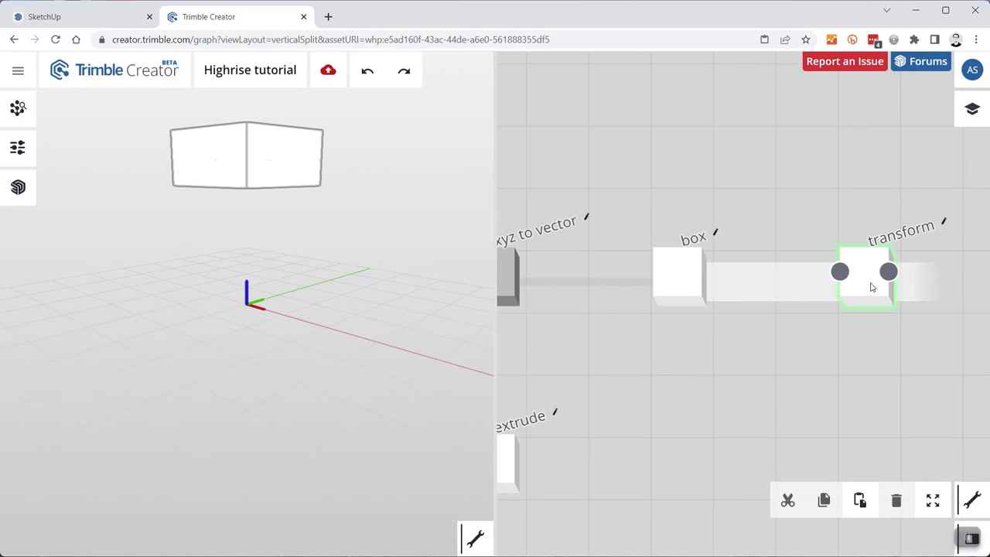
{"action": "left_click", "coordinate": [840, 272]}
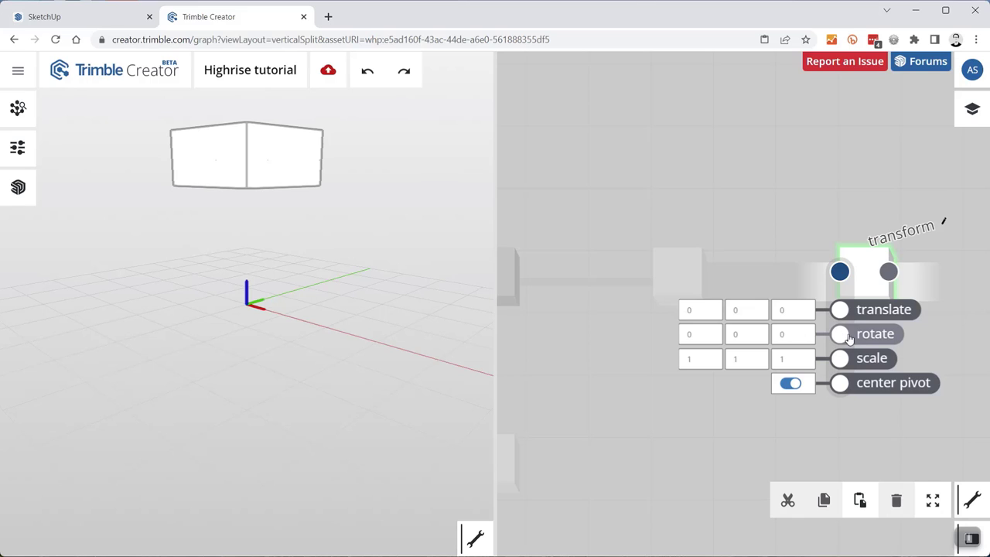
{"action": "left_click", "coordinate": [778, 223]}
{"action": "scroll", "coordinate": [804, 380], "scroll_direction": "down", "scroll_amount": 4}
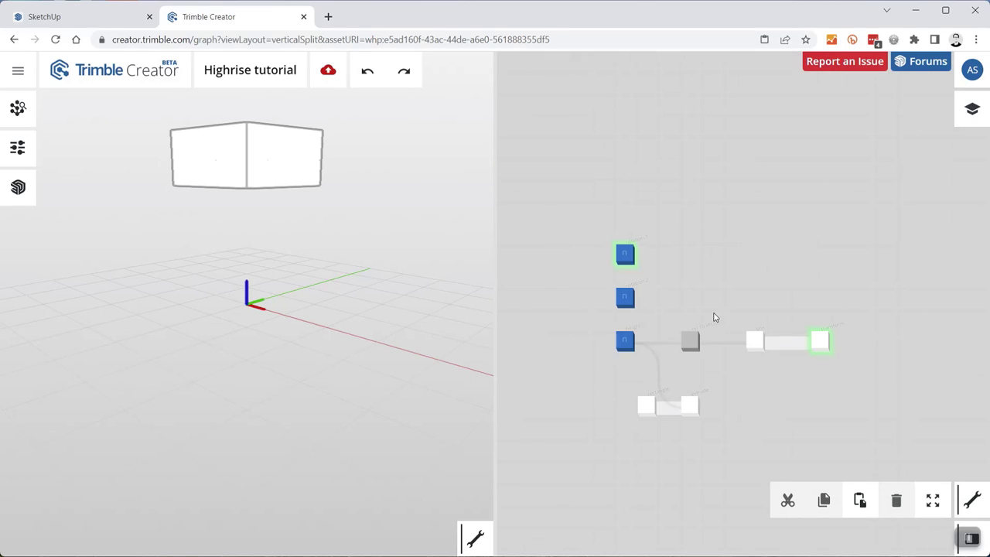
{"action": "scroll", "coordinate": [691, 340], "scroll_direction": "up", "scroll_amount": 3}
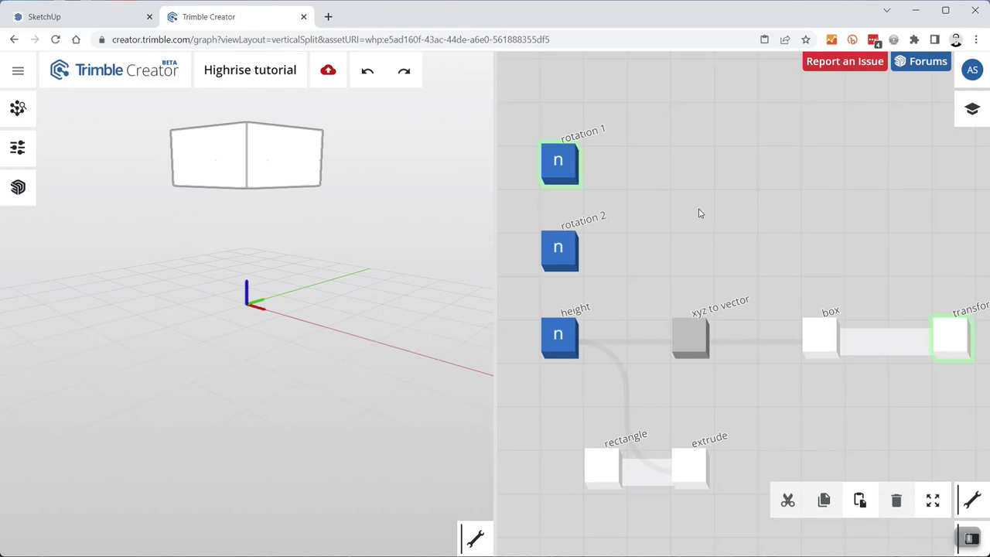
- Add an xyz to vector node combining rotation 1 and rotation 2 into the transform's rotate input
{"action": "double_click", "coordinate": [771, 214]}
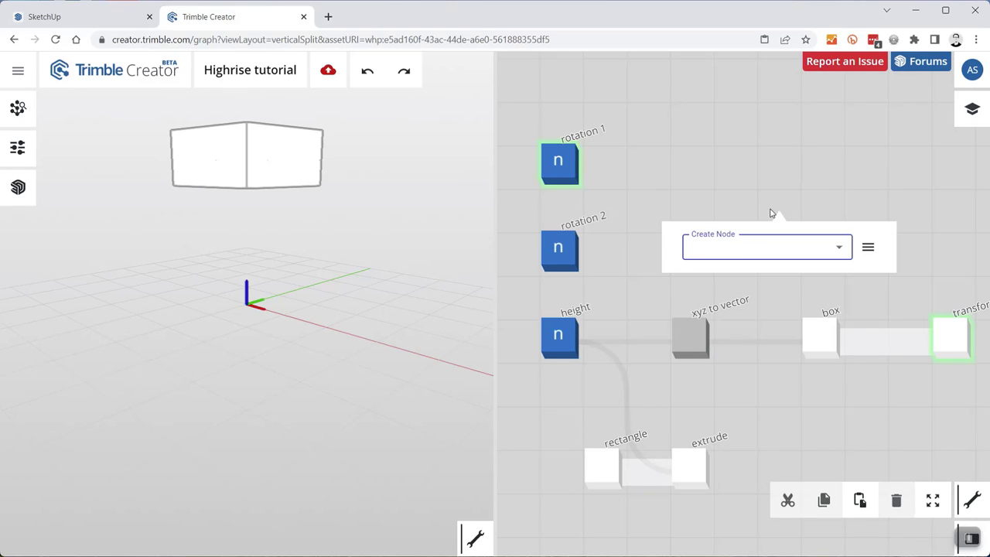
{"action": "type", "text": "xyz"}
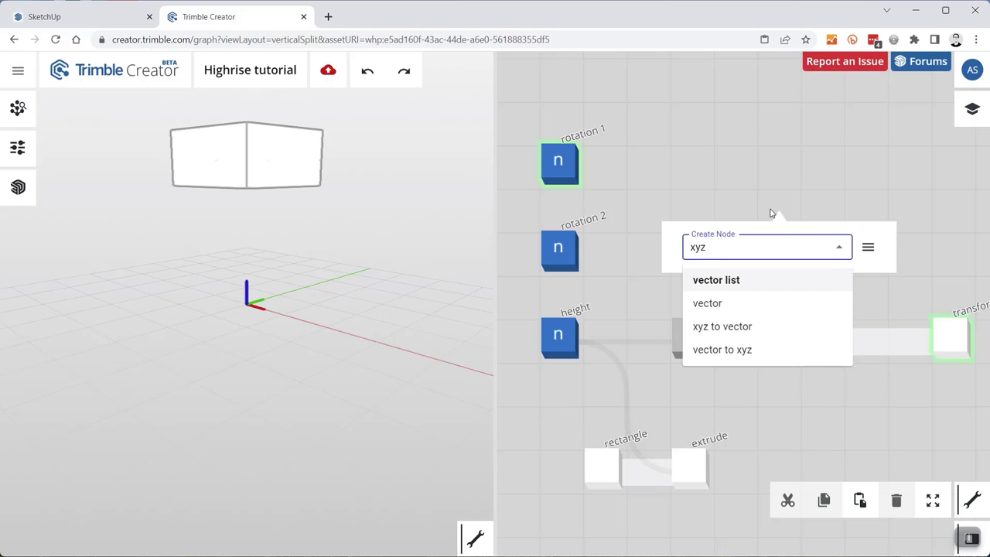
{"action": "left_click", "coordinate": [762, 326]}
{"action": "mouse_move", "coordinate": [575, 163]}
{"action": "left_click_drag", "start_coordinate": [575, 160], "coordinate": [761, 232]}
{"action": "left_click_drag", "start_coordinate": [576, 247], "coordinate": [760, 247]}
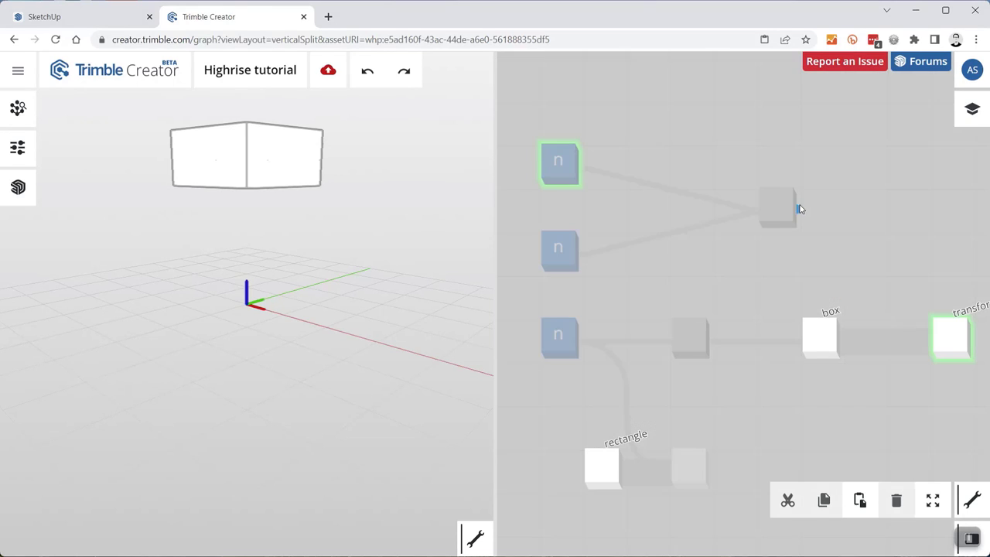
{"action": "left_click_drag", "start_coordinate": [801, 209], "coordinate": [926, 379]}
{"action": "scroll", "coordinate": [816, 207], "scroll_direction": "down", "scroll_amount": 3}
{"action": "scroll", "coordinate": [761, 271], "scroll_direction": "up", "scroll_amount": 2}
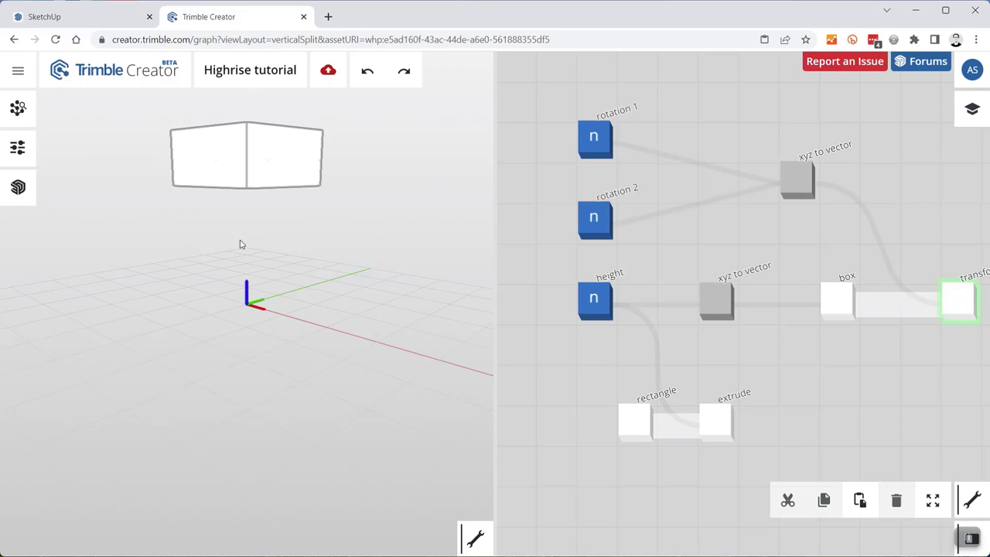
- Test rotation 1 and rotation 2 on the top box, reset rotation 1 to 0, leave height at 2670
{"action": "left_click", "coordinate": [18, 147]}
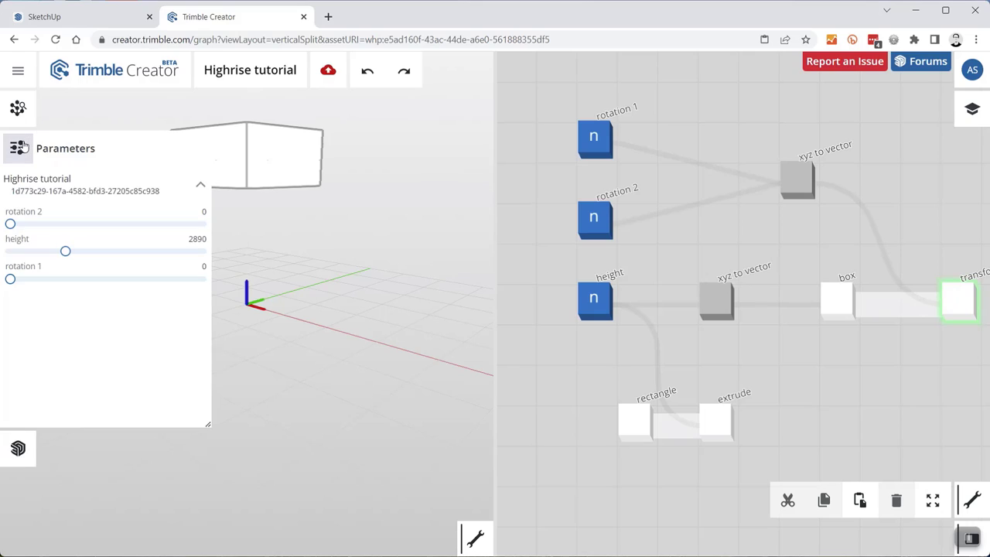
{"action": "mouse_move", "coordinate": [10, 223]}
{"action": "left_mouse_down"}
{"action": "mouse_move", "coordinate": [197, 226]}
{"action": "mouse_move", "coordinate": [10, 225]}
{"action": "left_mouse_up"}
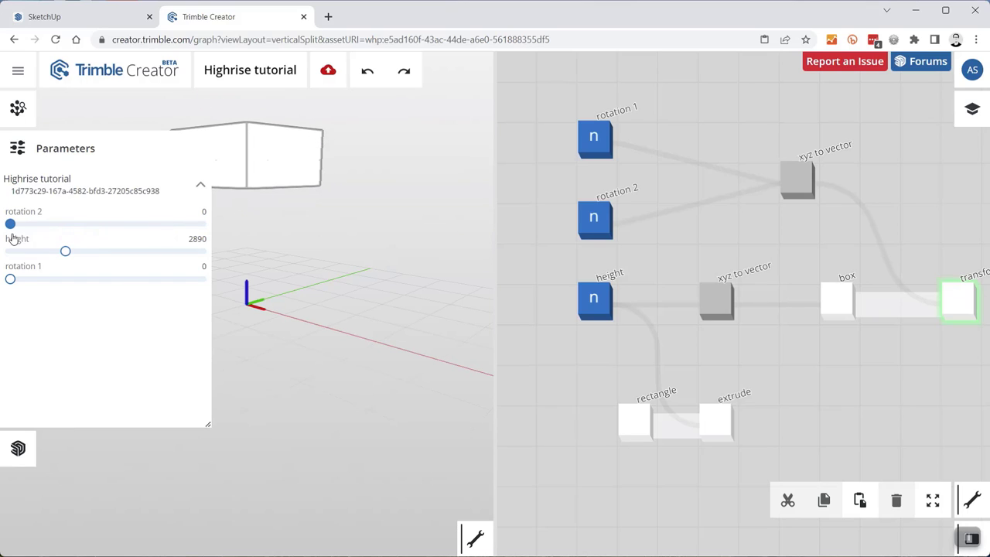
{"action": "left_click_drag", "start_coordinate": [10, 281], "coordinate": [97, 283]}
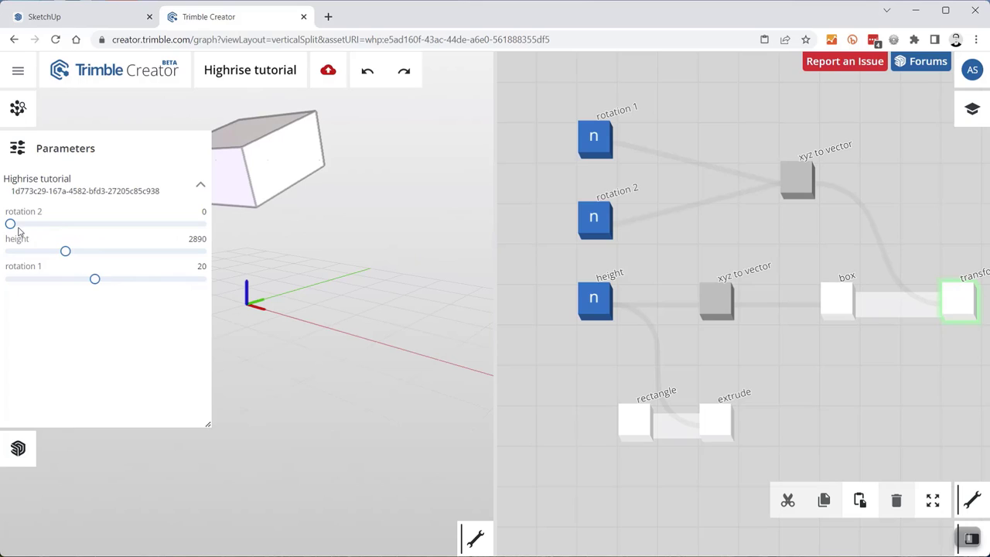
{"action": "mouse_move", "coordinate": [10, 224]}
{"action": "left_mouse_down"}
{"action": "mouse_move", "coordinate": [116, 226]}
{"action": "mouse_move", "coordinate": [10, 226]}
{"action": "left_mouse_up"}
{"action": "left_click_drag", "start_coordinate": [93, 279], "coordinate": [11, 277]}
{"action": "mouse_move", "coordinate": [65, 250]}
{"action": "left_mouse_down"}
{"action": "mouse_move", "coordinate": [31, 252]}
{"action": "mouse_move", "coordinate": [86, 255]}
{"action": "mouse_move", "coordinate": [61, 251]}
{"action": "left_mouse_up"}
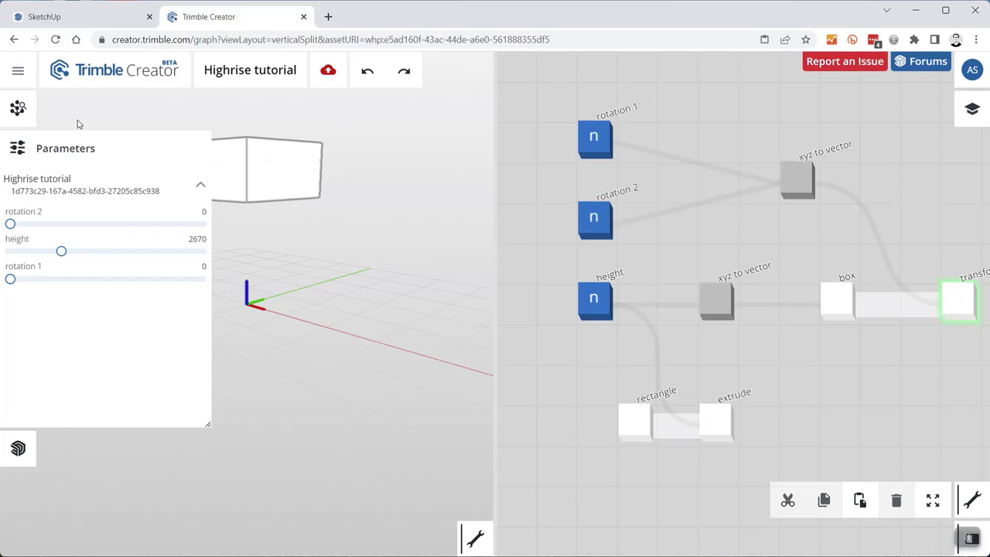
{"action": "left_click", "coordinate": [23, 147]}
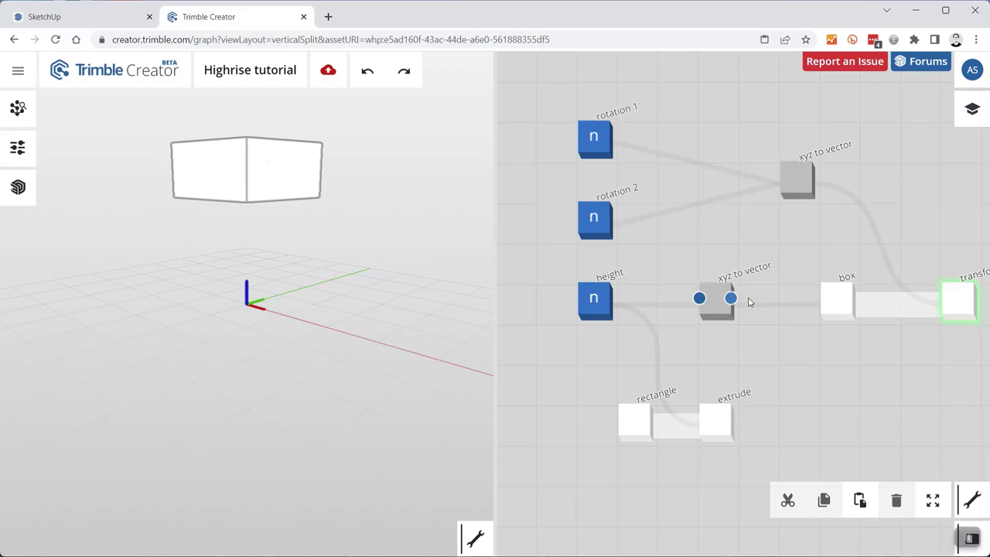
- Preview the transform node so the top box shows on the shaft, testing rotation 2 then resetting it
{"action": "scroll", "coordinate": [800, 230], "scroll_direction": "down", "scroll_amount": 5}
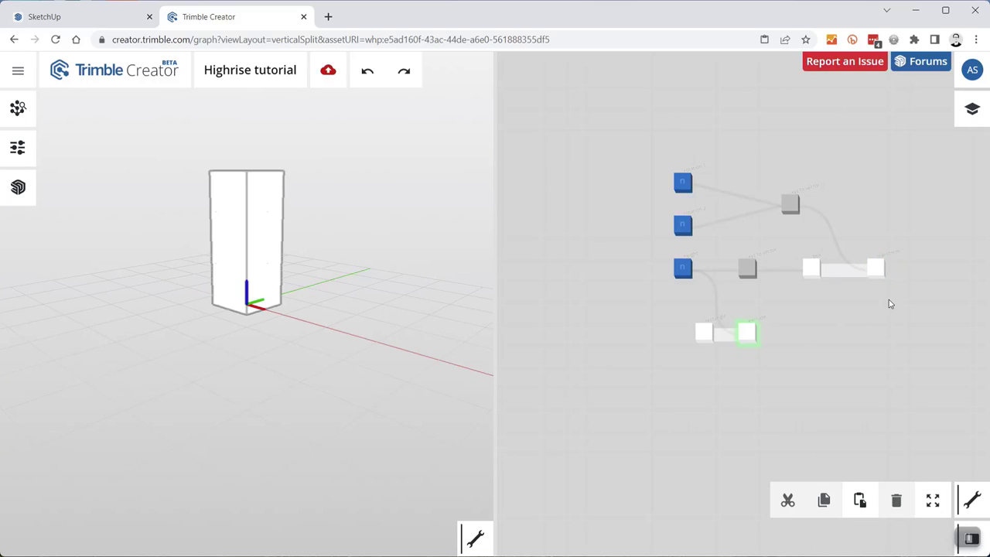
{"action": "left_click", "coordinate": [878, 273]}
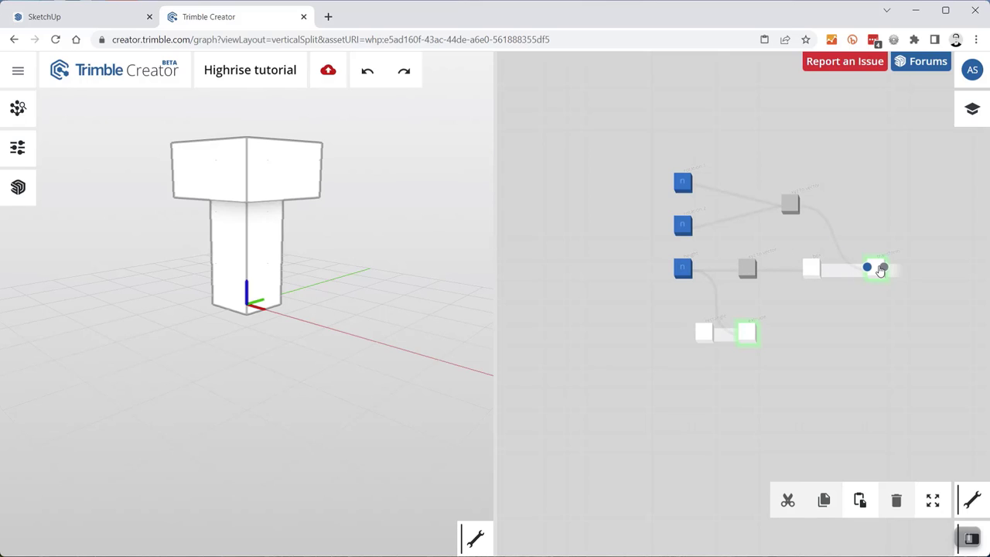
{"action": "left_click", "coordinate": [20, 149]}
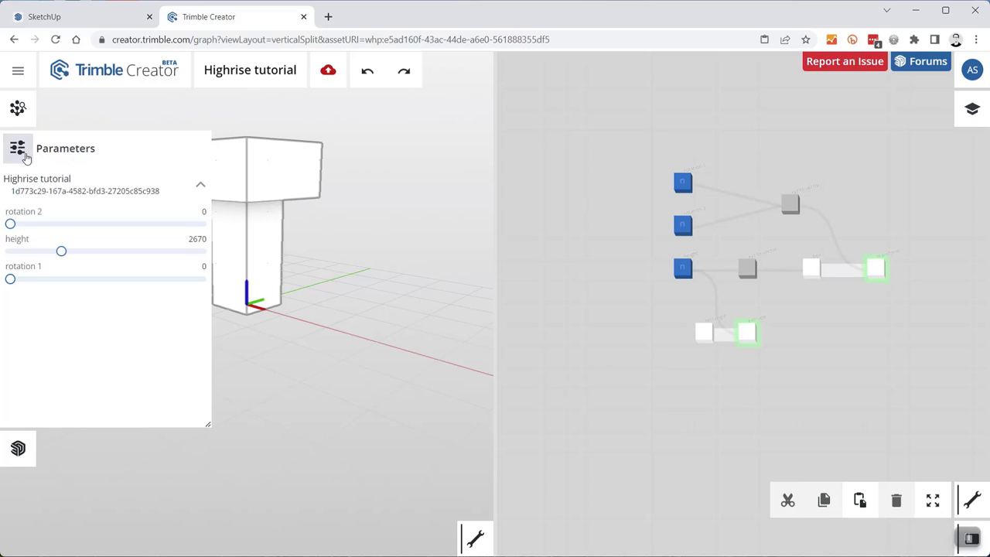
{"action": "mouse_move", "coordinate": [12, 224]}
{"action": "left_mouse_down"}
{"action": "mouse_move", "coordinate": [75, 224]}
{"action": "mouse_move", "coordinate": [9, 225]}
{"action": "left_mouse_up"}
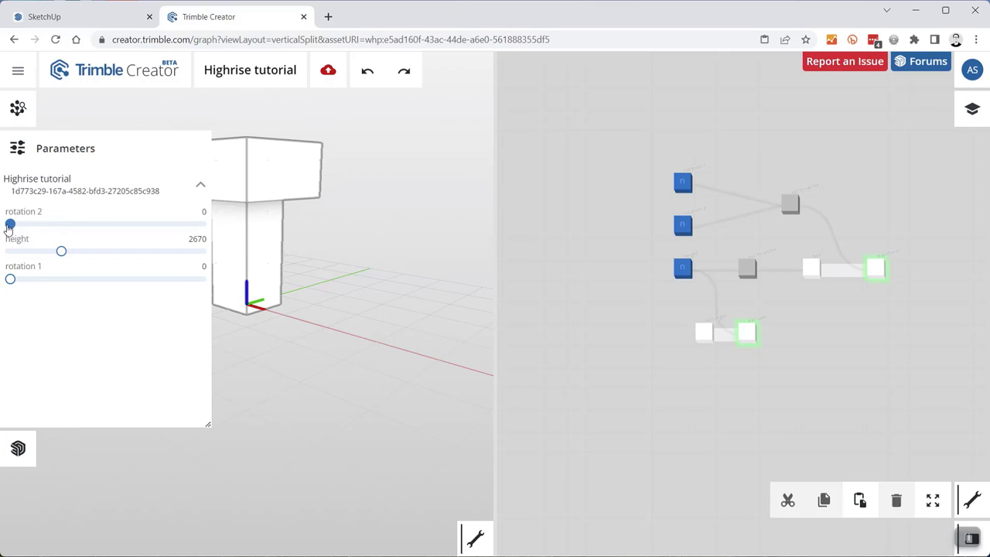
{"action": "left_click", "coordinate": [17, 147]}
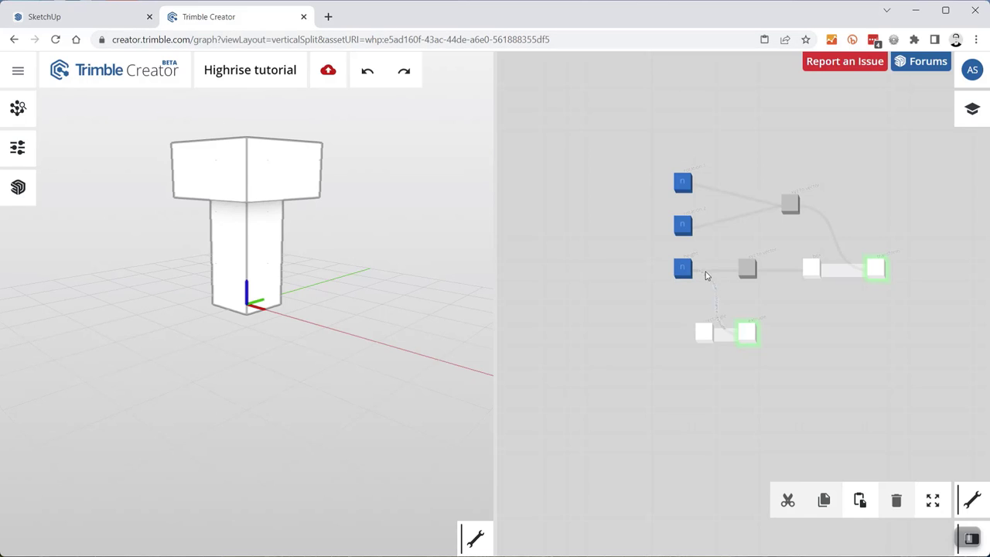
{"action": "scroll", "coordinate": [846, 307], "scroll_direction": "up", "scroll_amount": 5}
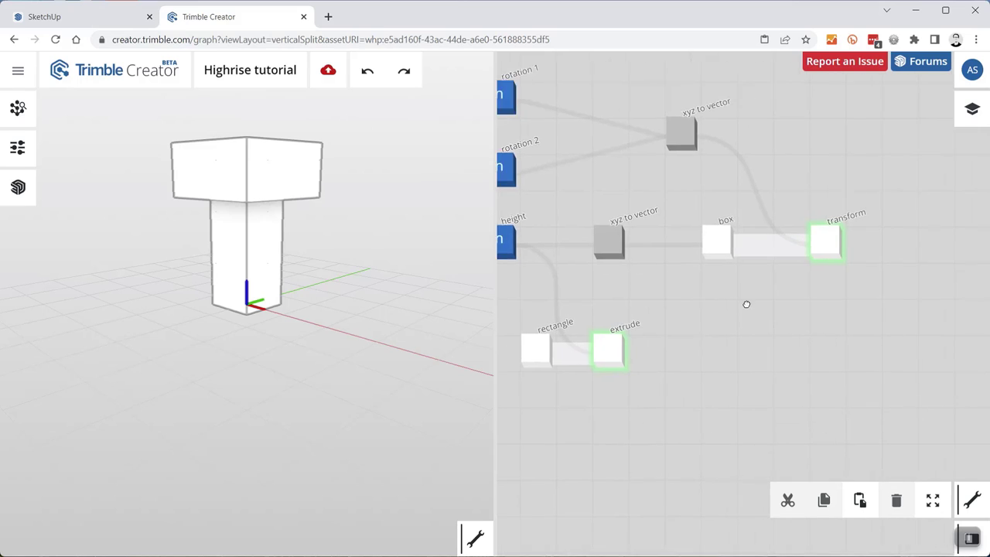
- Add a boolean 3d geometry node from the transform output and wire the extrude output into it
{"action": "left_click_drag", "start_coordinate": [682, 323], "coordinate": [736, 290]}
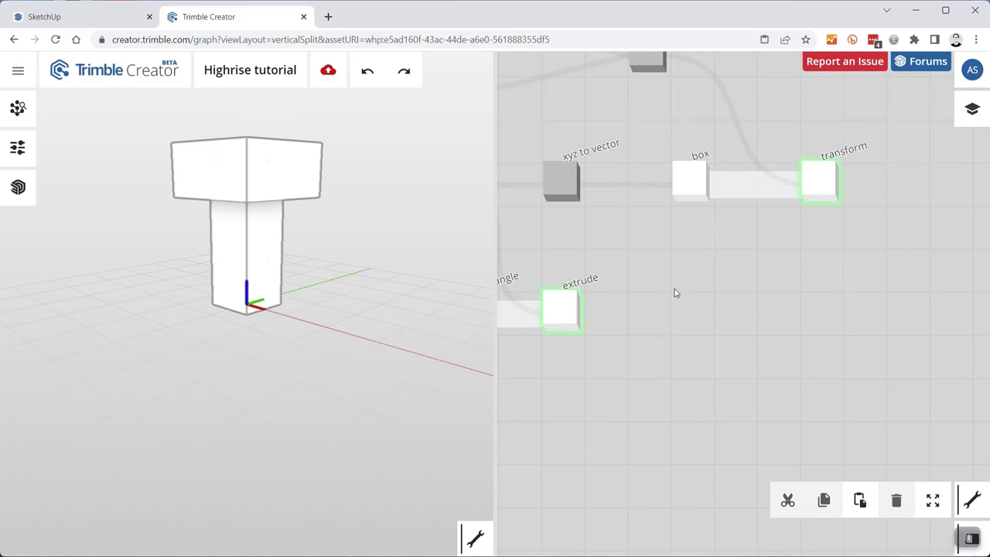
{"action": "scroll", "coordinate": [662, 318], "scroll_direction": "down", "scroll_amount": 2}
{"action": "left_click_drag", "start_coordinate": [768, 291], "coordinate": [715, 293]}
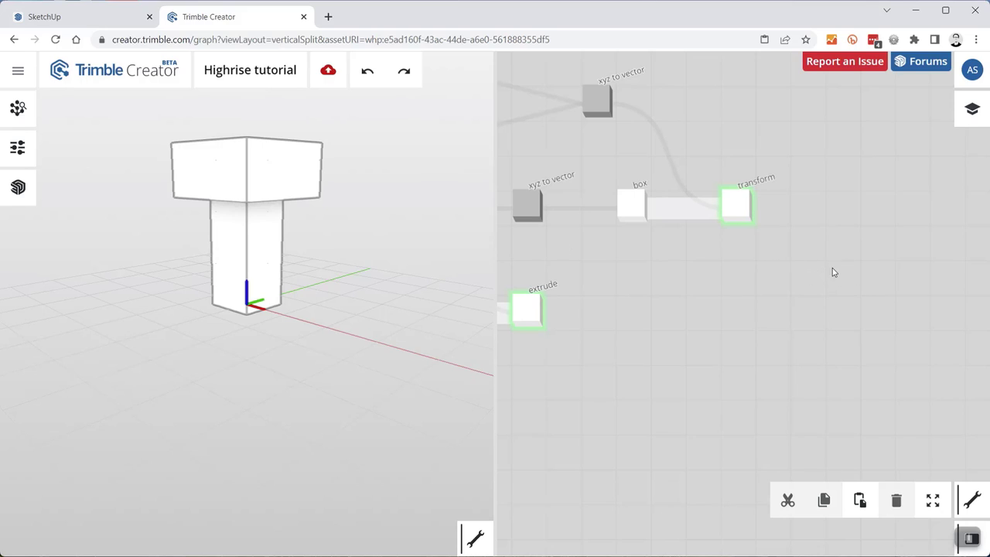
{"action": "left_click_drag", "start_coordinate": [760, 210], "coordinate": [842, 277]}
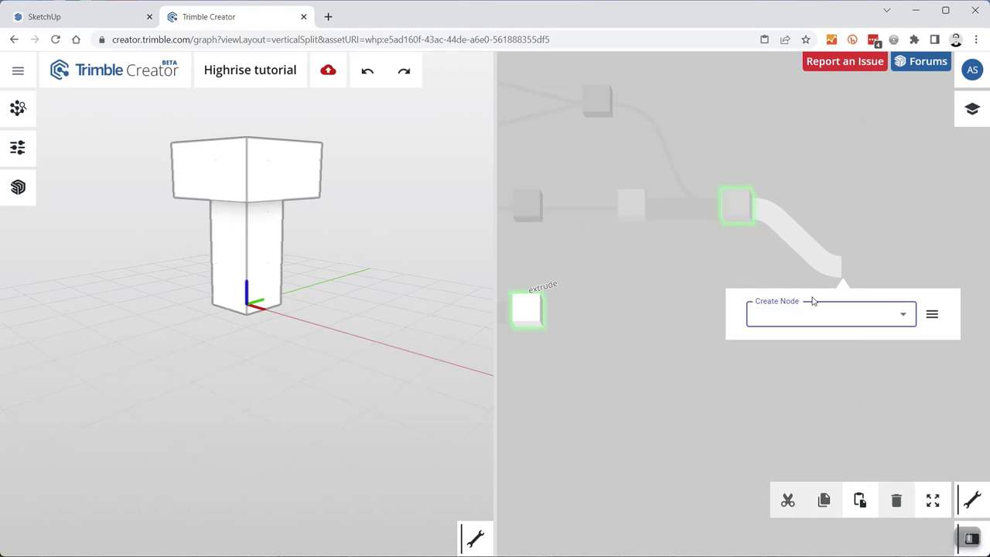
{"action": "type", "text": "bool"}
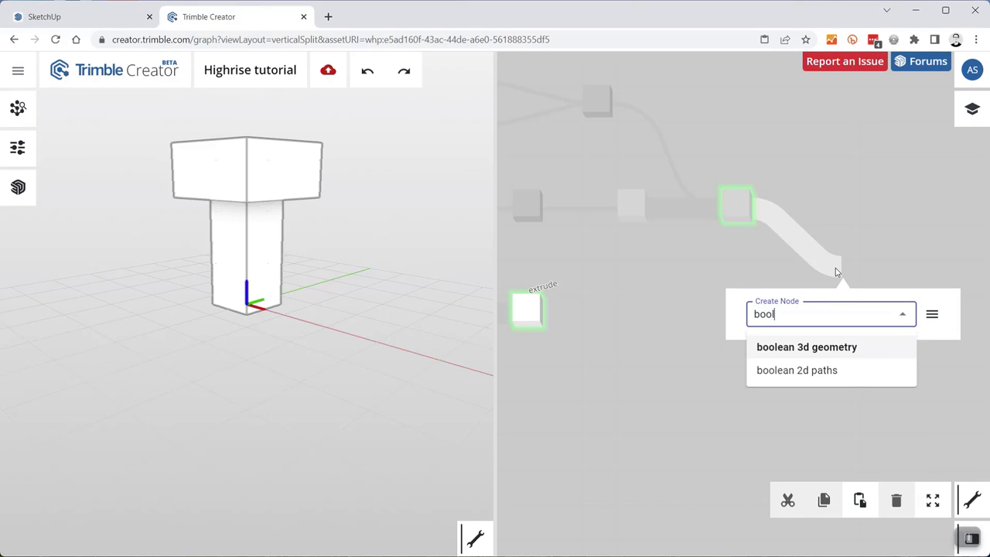
{"action": "left_click", "coordinate": [810, 350]}
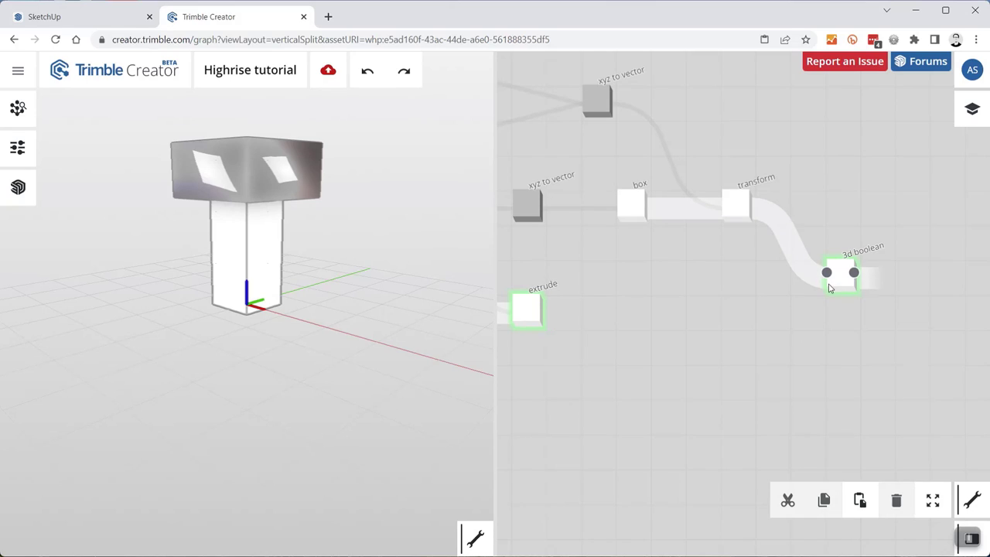
{"action": "mouse_move", "coordinate": [547, 312]}
{"action": "left_mouse_down"}
{"action": "mouse_move", "coordinate": [590, 316]}
{"action": "mouse_move", "coordinate": [842, 276]}
{"action": "left_mouse_up"}
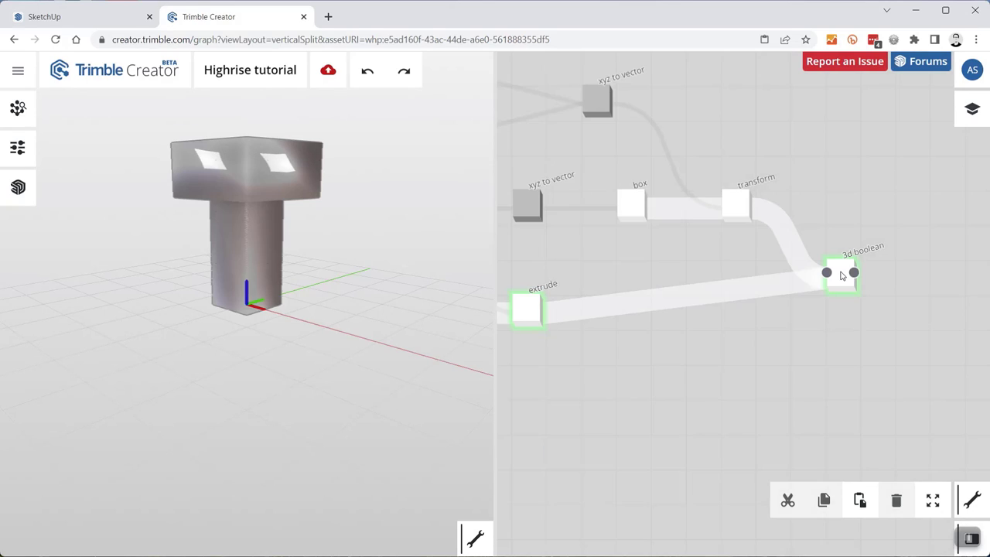
- Set the 3d boolean type to subtraction, then change it to reverse subtraction
{"action": "scroll", "coordinate": [843, 281], "scroll_direction": "up", "scroll_amount": 5}
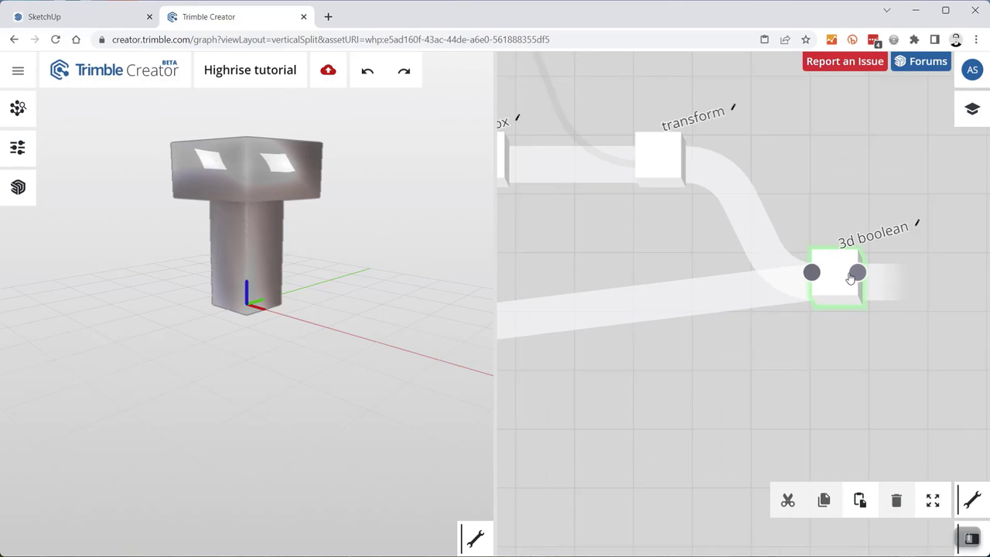
{"action": "left_click", "coordinate": [796, 274]}
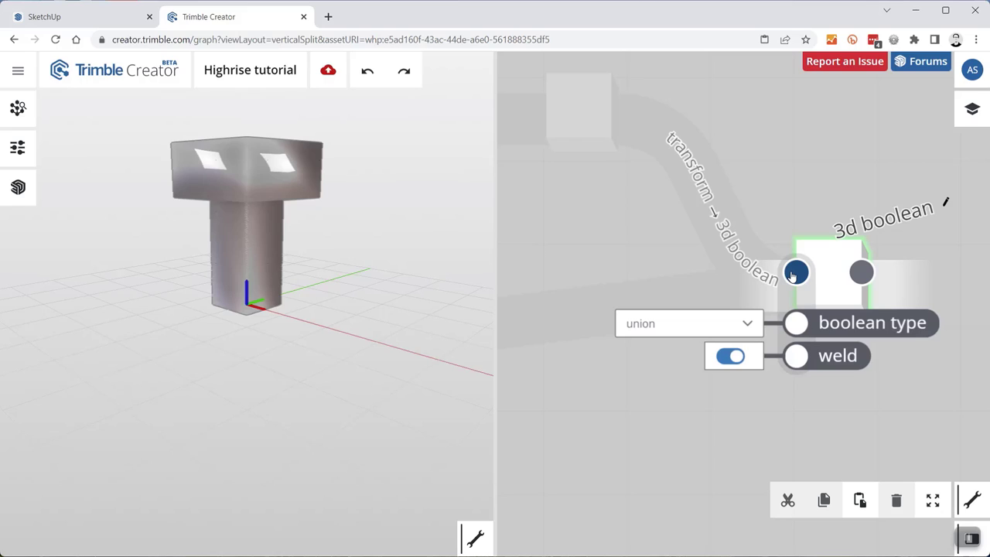
{"action": "left_click", "coordinate": [747, 325]}
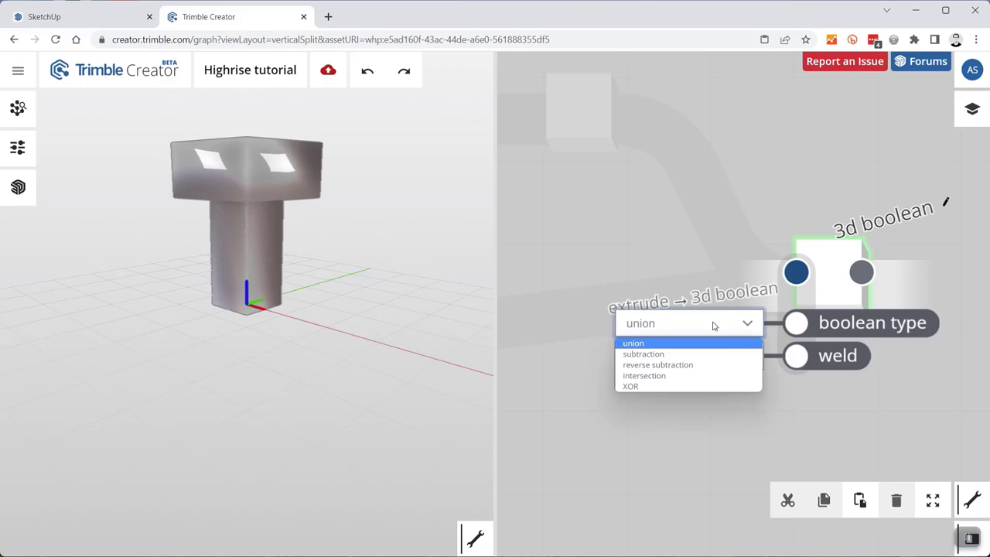
{"action": "left_click", "coordinate": [672, 354]}
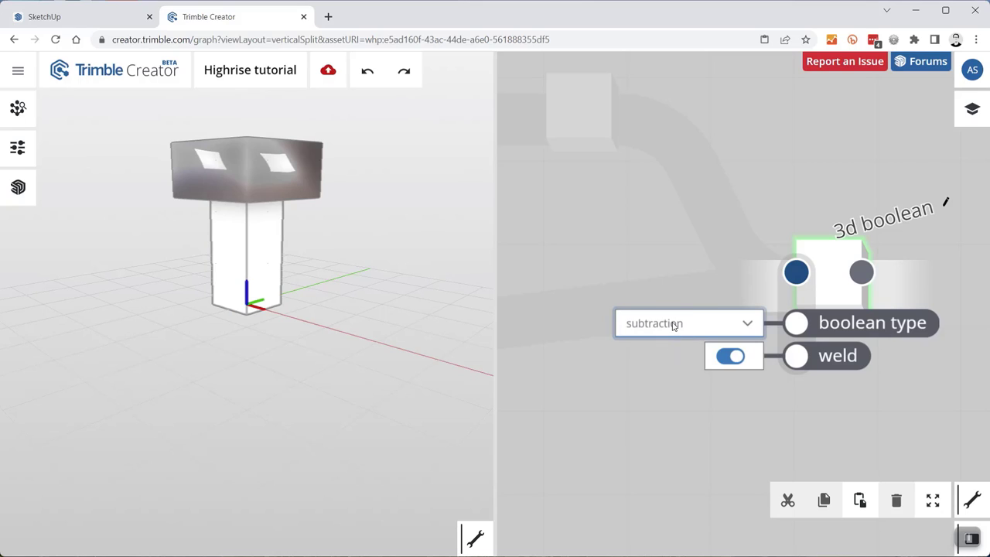
{"action": "left_click", "coordinate": [674, 325]}
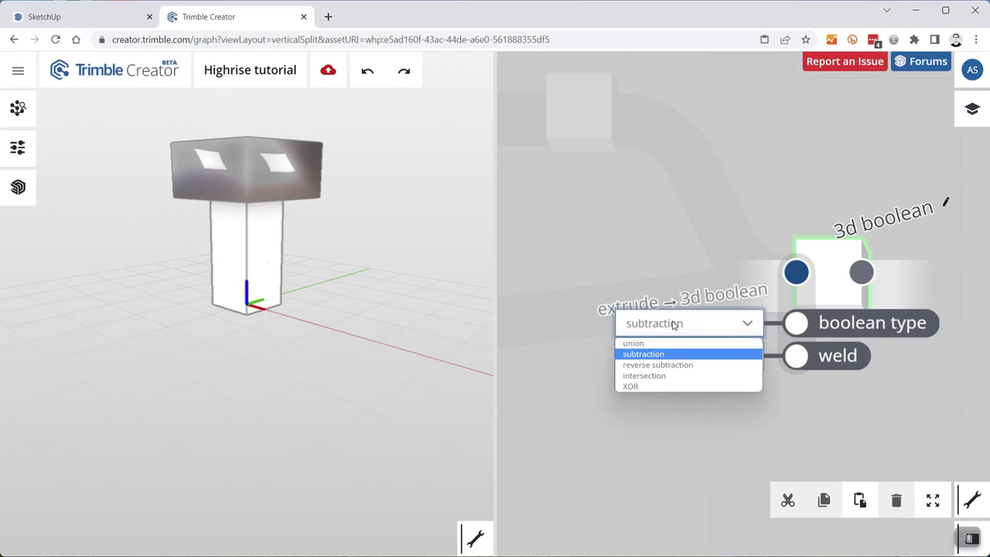
{"action": "left_click", "coordinate": [687, 366]}
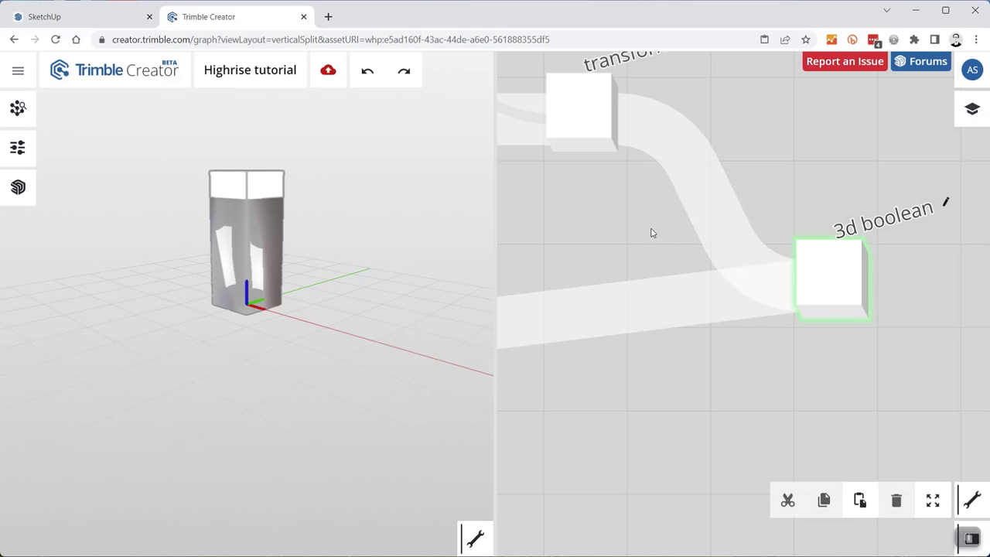
{"action": "left_click_drag", "start_coordinate": [649, 244], "coordinate": [699, 282]}
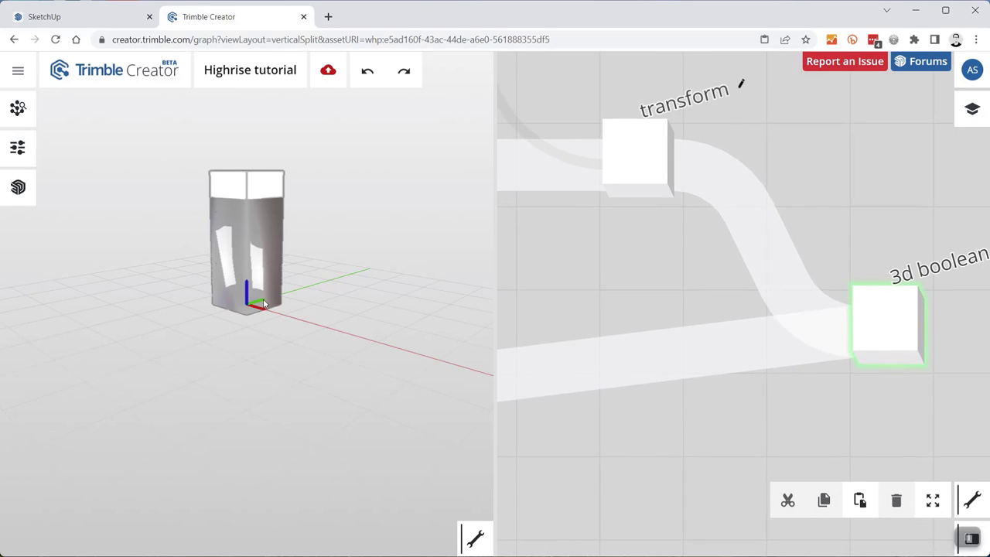
{"action": "scroll", "coordinate": [716, 294], "scroll_direction": "down", "scroll_amount": 3}
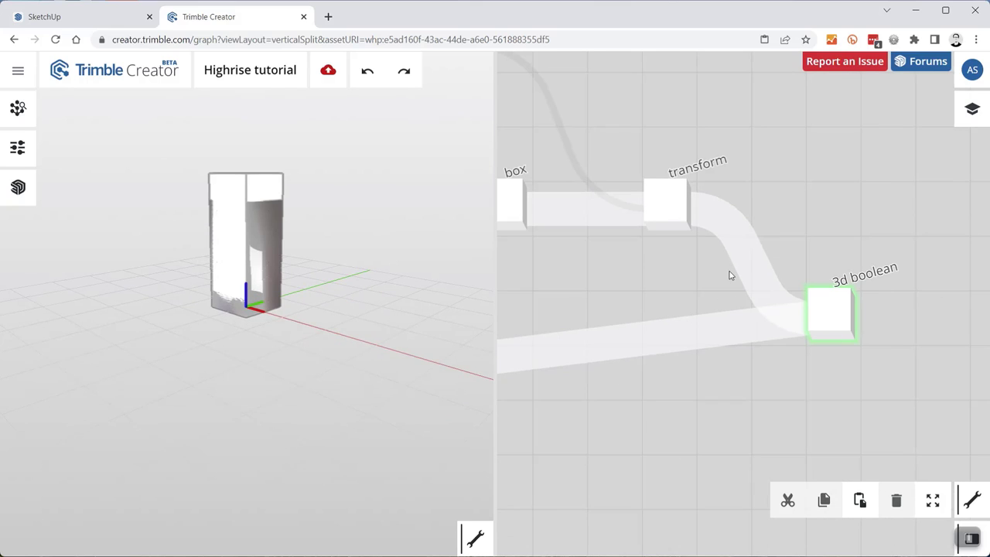
{"action": "scroll", "coordinate": [835, 186], "scroll_direction": "down", "scroll_amount": 4}
- Select the extrude-to-3d-boolean connection and bring the 3d boolean node into view
{"action": "scroll", "coordinate": [812, 224], "scroll_direction": "up", "scroll_amount": 2}
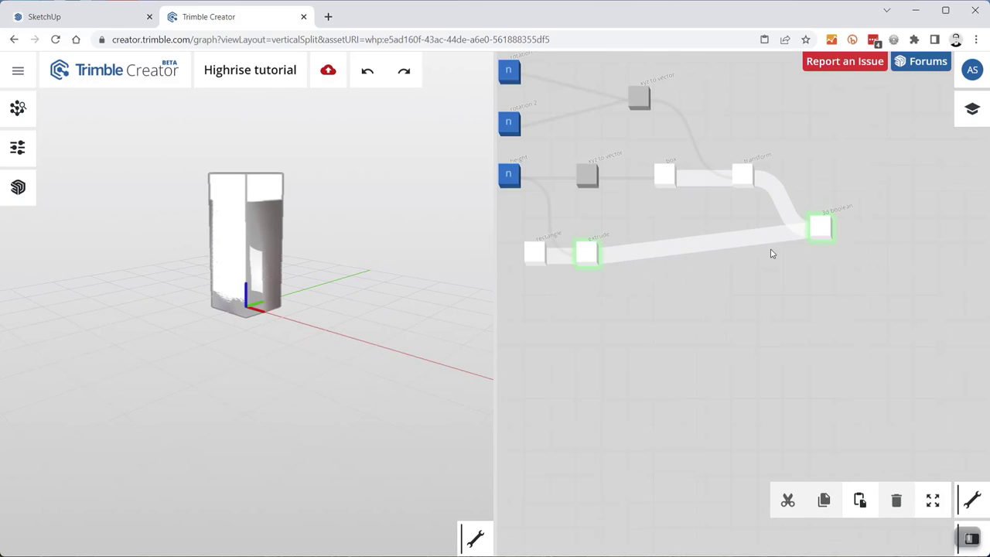
{"action": "mouse_move", "coordinate": [587, 263]}
{"action": "left_click", "coordinate": [685, 244]}
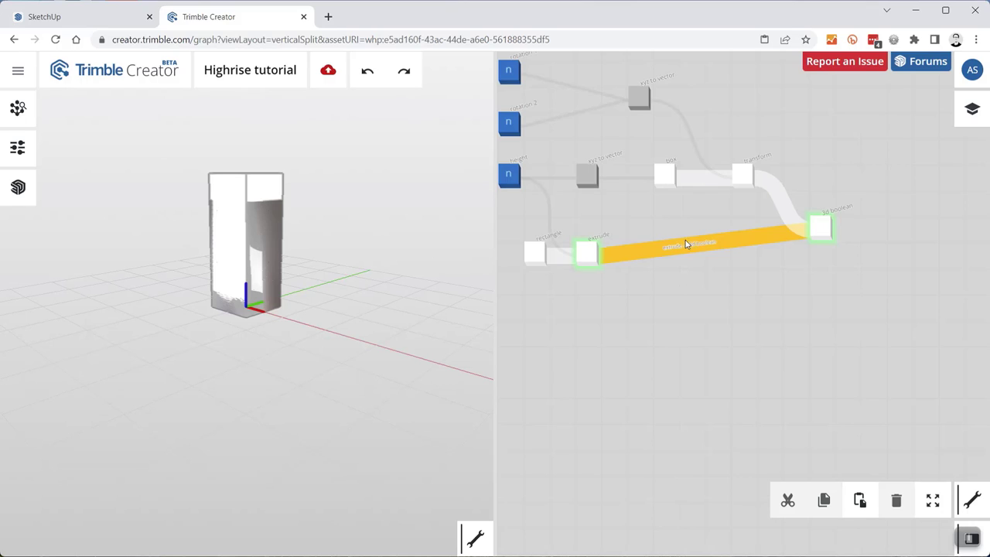
{"action": "left_click", "coordinate": [583, 262]}
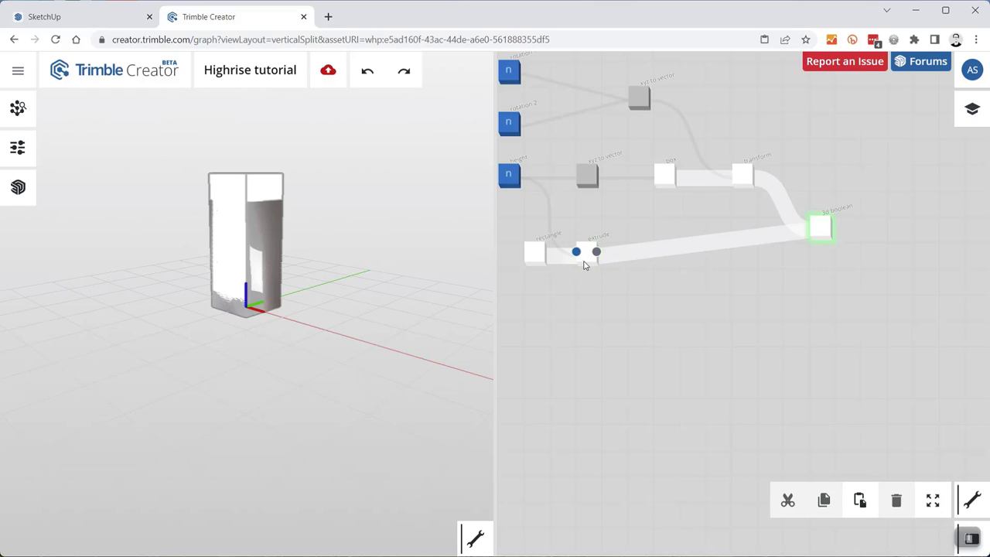
{"action": "scroll", "coordinate": [825, 221], "scroll_direction": "up", "scroll_amount": 5}
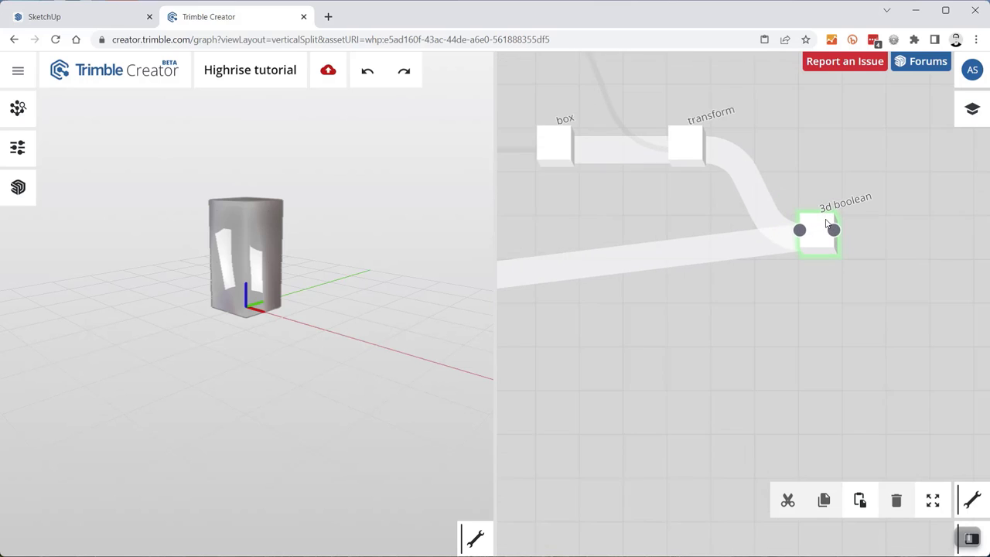
{"action": "left_click_drag", "start_coordinate": [783, 134], "coordinate": [800, 199]}
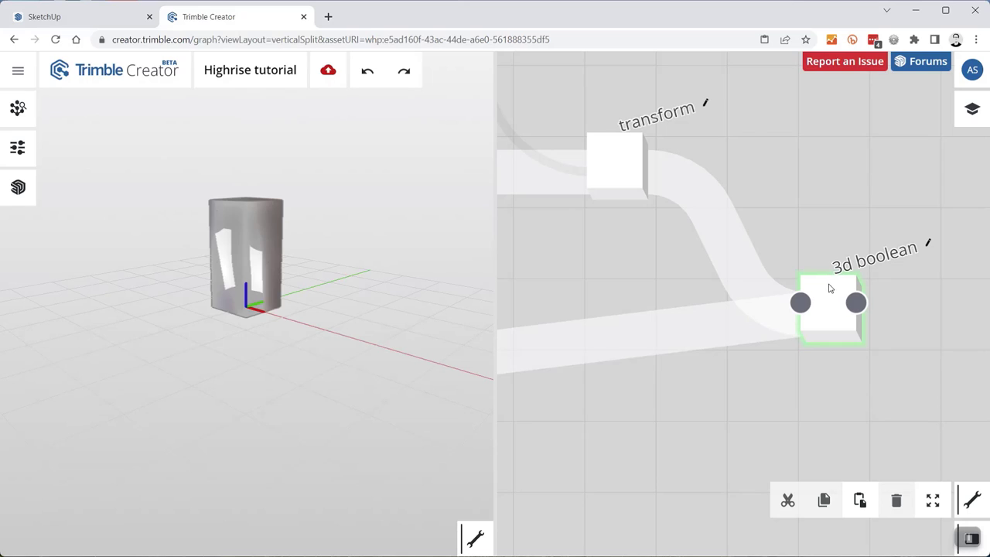
- Cycle the 3d boolean through subtraction and intersection, settling on reverse subtraction
{"action": "left_click", "coordinate": [800, 304]}
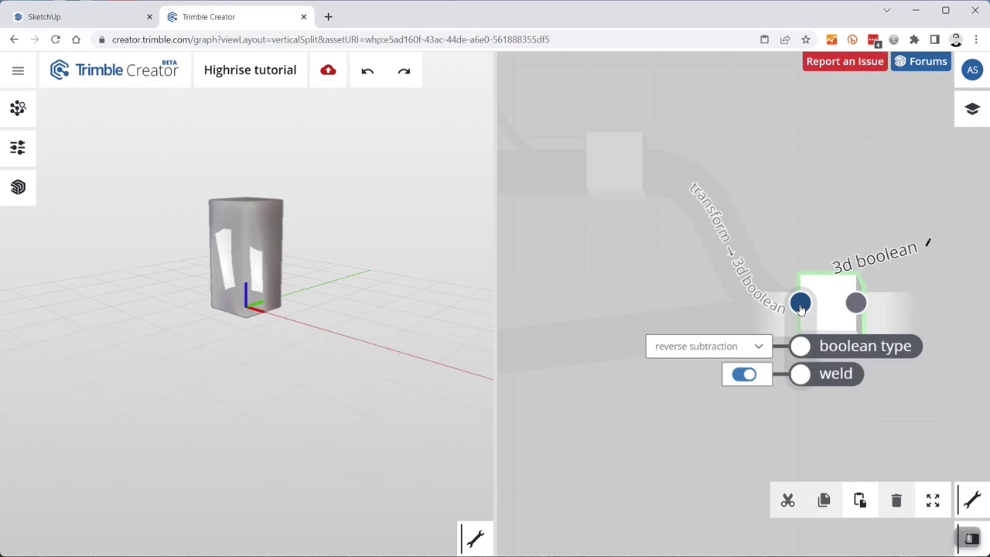
{"action": "left_click", "coordinate": [720, 348]}
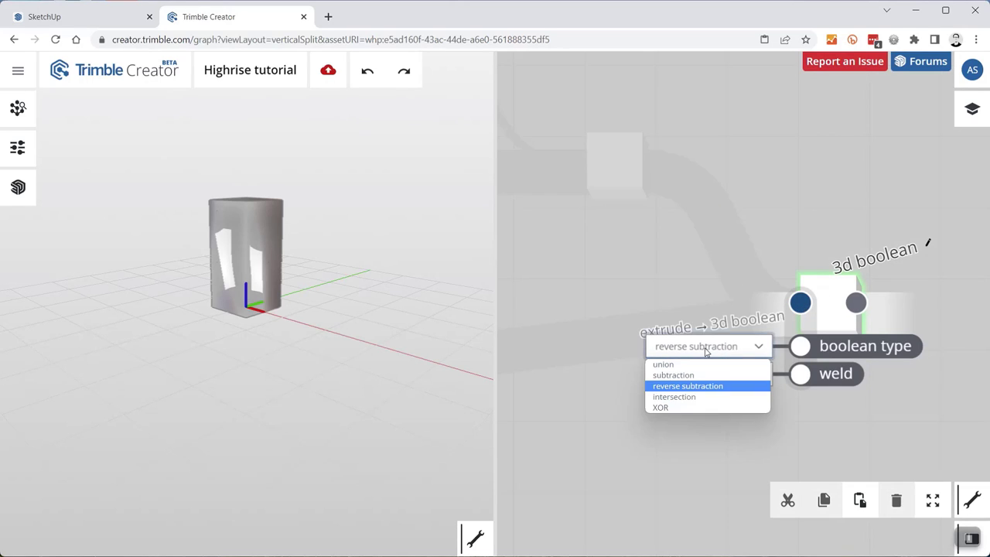
{"action": "left_click", "coordinate": [685, 377]}
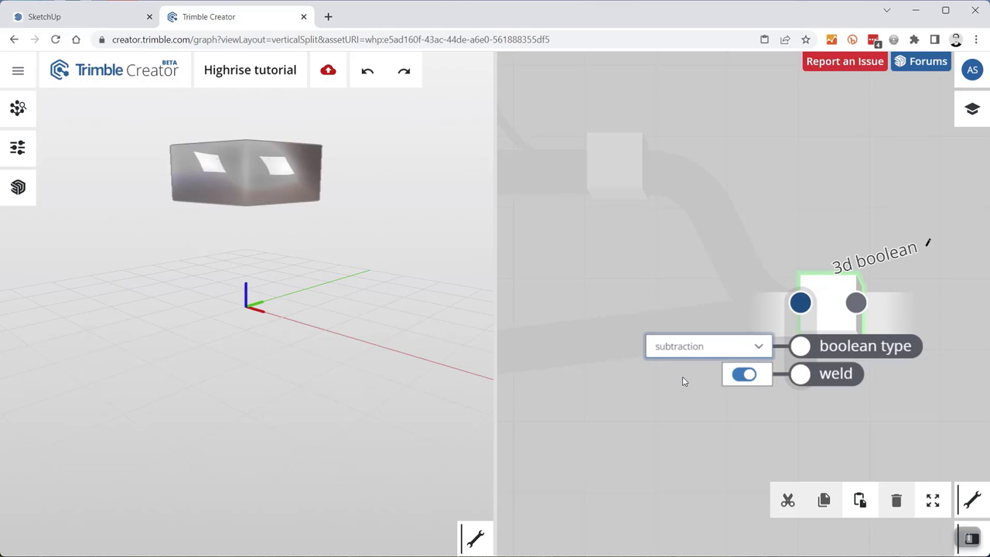
{"action": "left_click", "coordinate": [692, 347]}
{"action": "left_click", "coordinate": [691, 386]}
{"action": "left_click", "coordinate": [692, 347]}
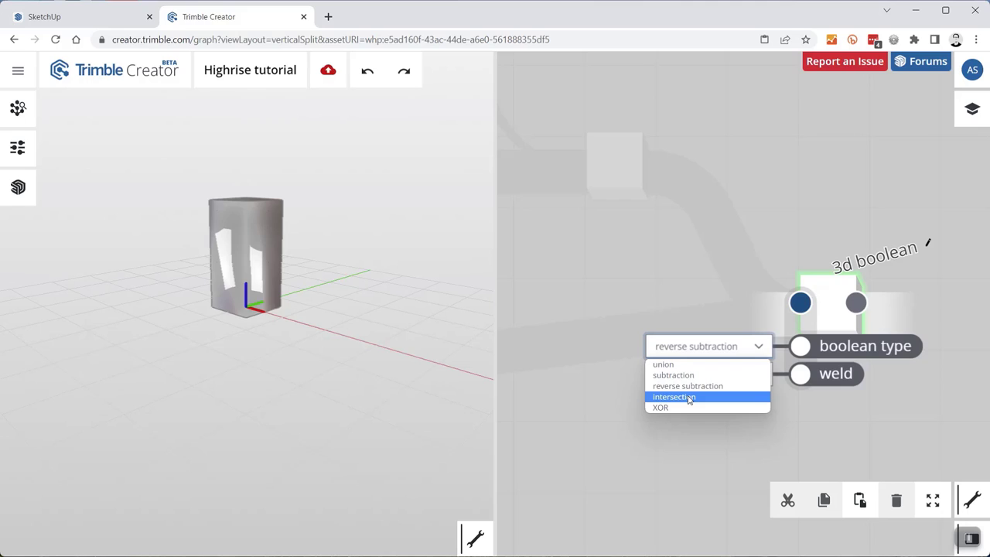
{"action": "left_click", "coordinate": [689, 398]}
{"action": "left_click", "coordinate": [692, 347]}
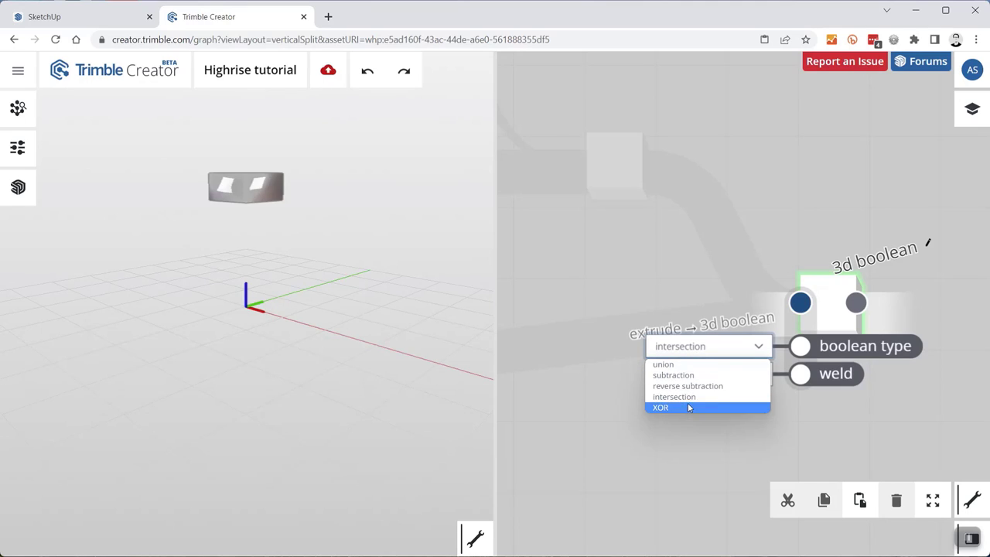
{"action": "left_click", "coordinate": [688, 386]}
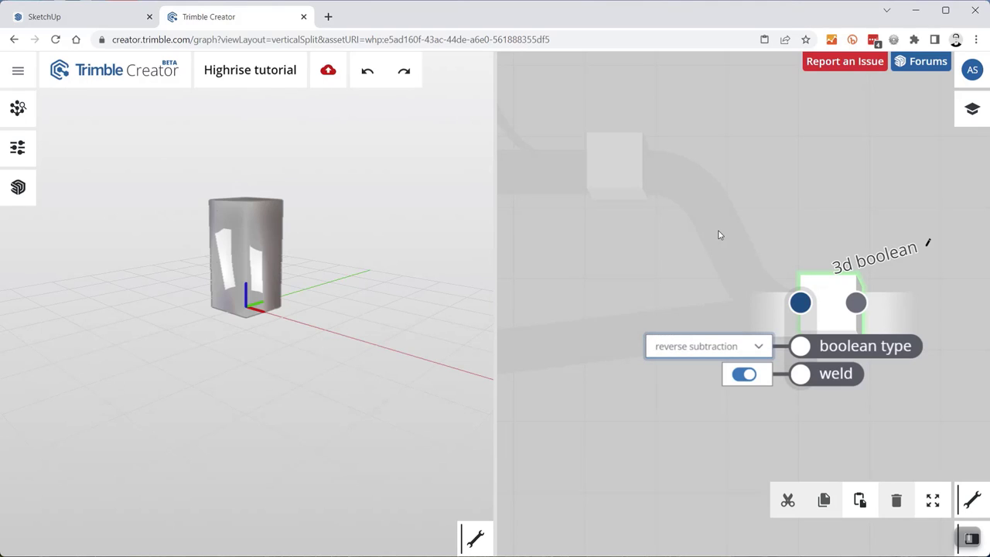
{"action": "scroll", "coordinate": [839, 310], "scroll_direction": "down", "scroll_amount": 4}
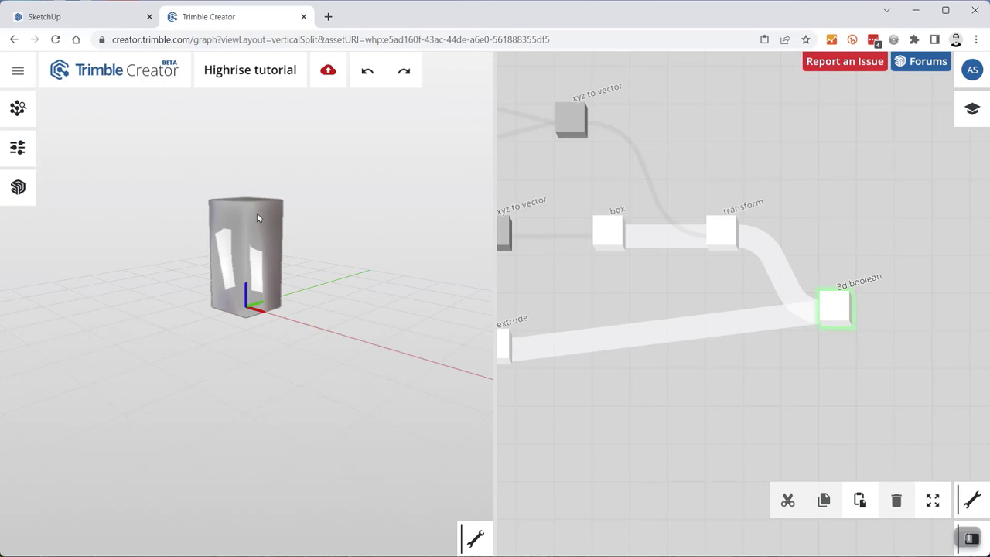
- Test rotation 2 at 20–25 and rotation 1 at 15 on the tower, then return both to 0
{"action": "left_click", "coordinate": [17, 148]}
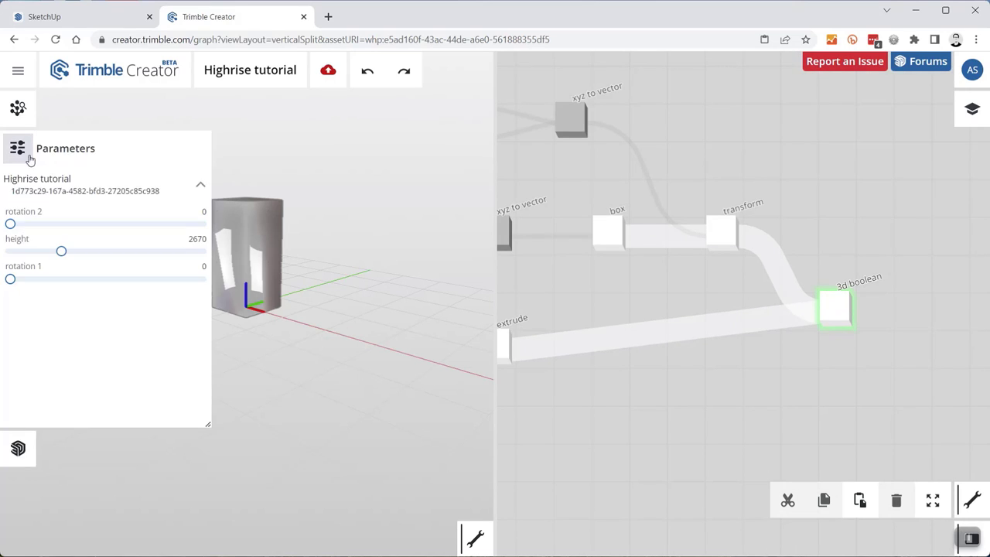
{"action": "left_click_drag", "start_coordinate": [11, 224], "coordinate": [116, 224]}
{"action": "left_click_drag", "start_coordinate": [10, 278], "coordinate": [74, 280]}
{"action": "scroll", "coordinate": [278, 217], "scroll_direction": "up", "scroll_amount": 5}
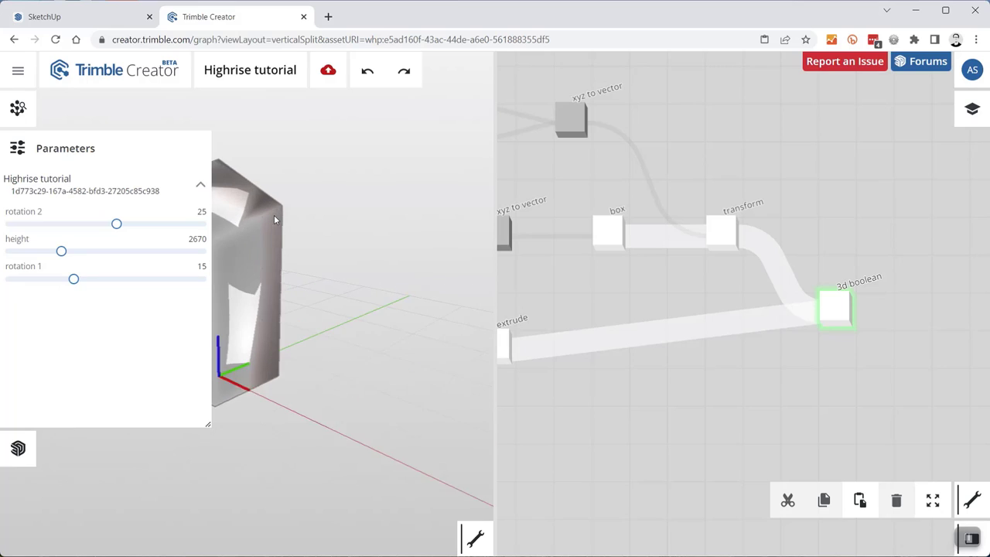
{"action": "right_click_drag", "start_coordinate": [410, 221], "coordinate": [462, 227]}
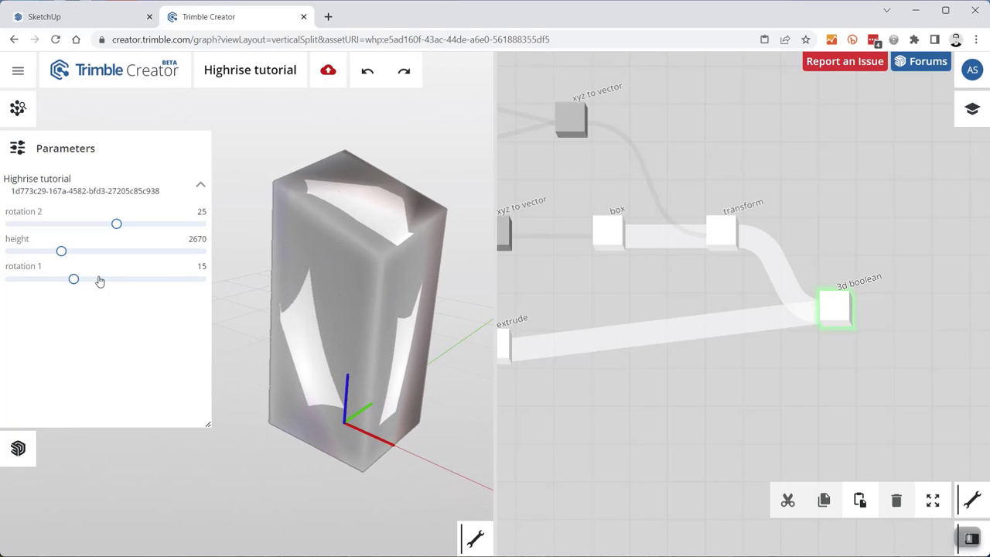
{"action": "left_click_drag", "start_coordinate": [74, 282], "coordinate": [18, 290]}
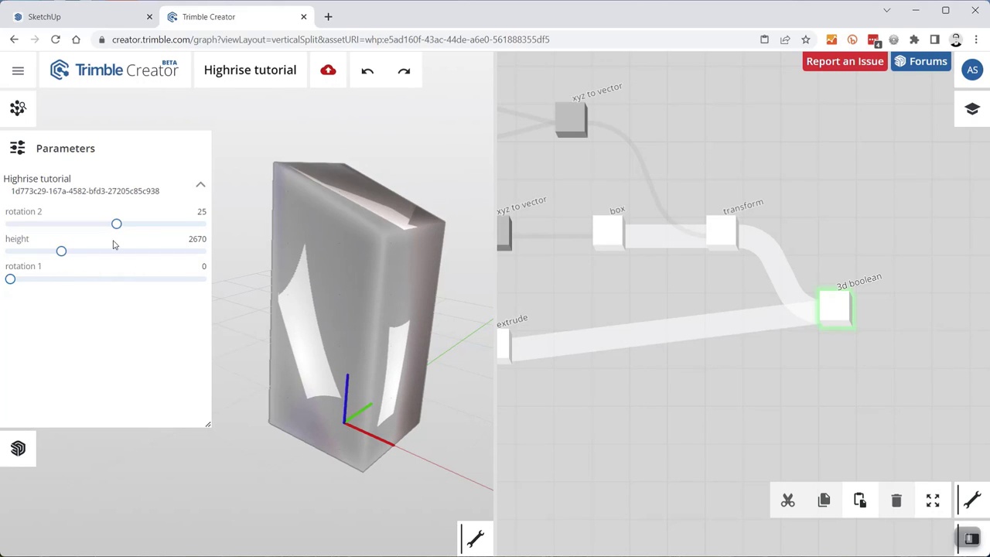
{"action": "left_click_drag", "start_coordinate": [117, 224], "coordinate": [9, 225]}
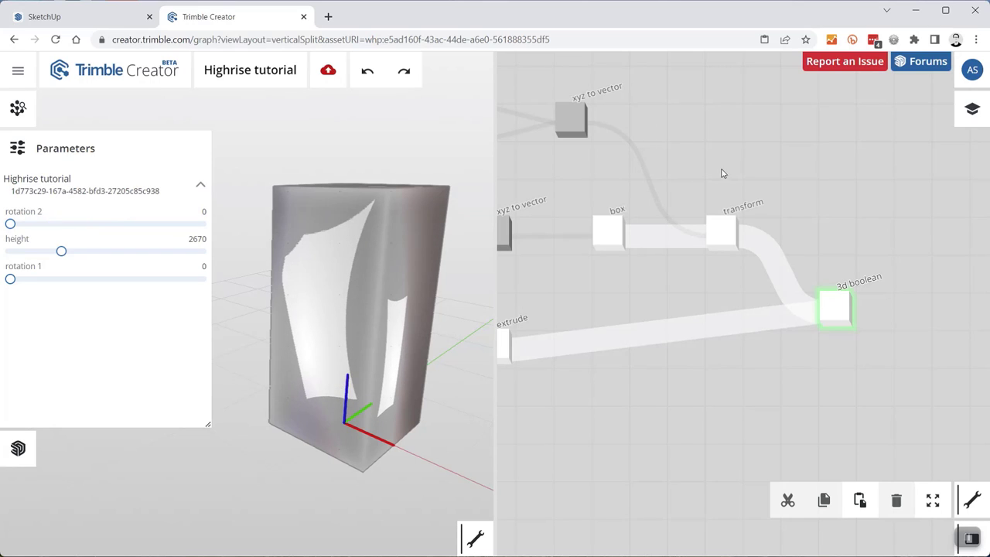
- Pan and zoom the node graph and 3D view to frame the 3d boolean and tower
{"action": "scroll", "coordinate": [705, 185], "scroll_direction": "down", "scroll_amount": 4}
{"action": "scroll", "coordinate": [768, 240], "scroll_direction": "up", "scroll_amount": 2}
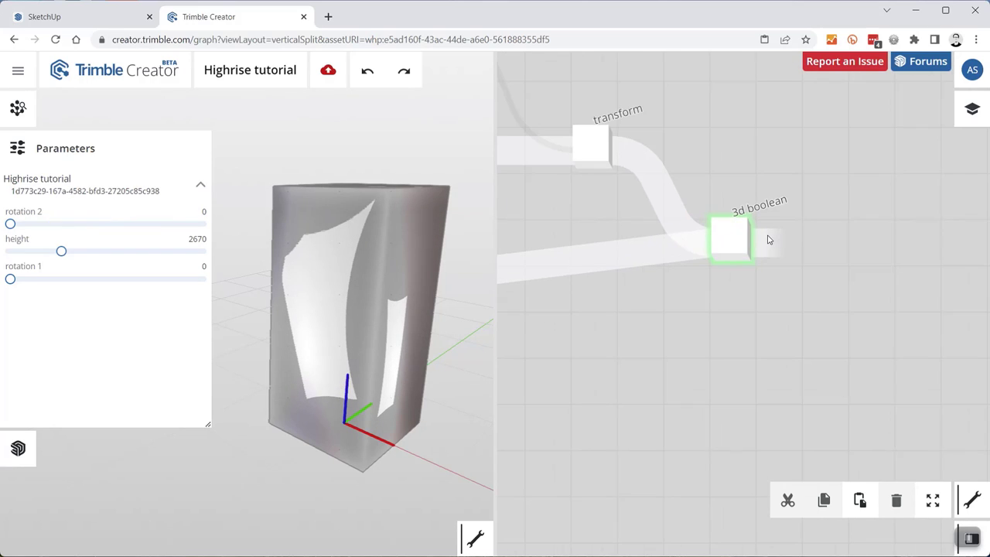
{"action": "mouse_move", "coordinate": [714, 243]}
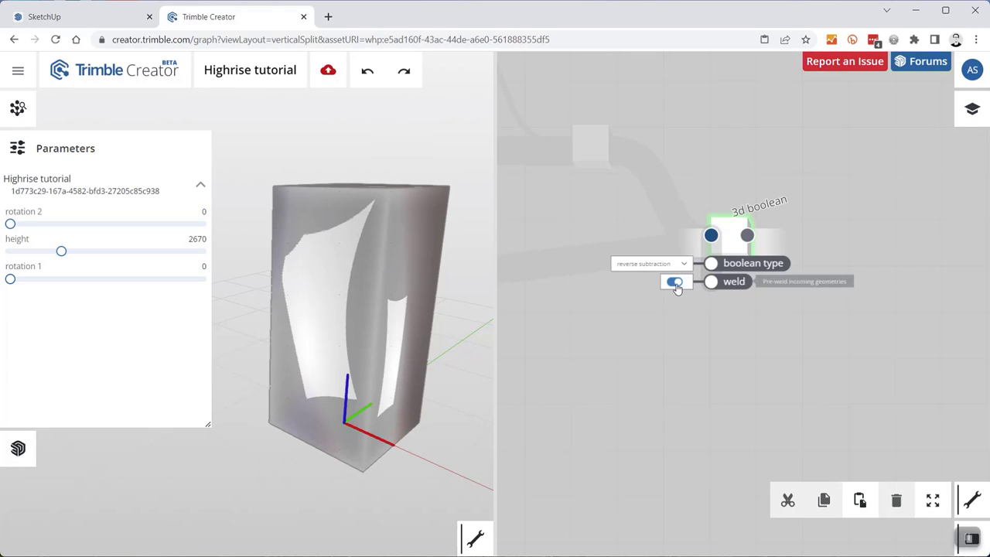
{"action": "scroll", "coordinate": [675, 283], "scroll_direction": "up", "scroll_amount": 2}
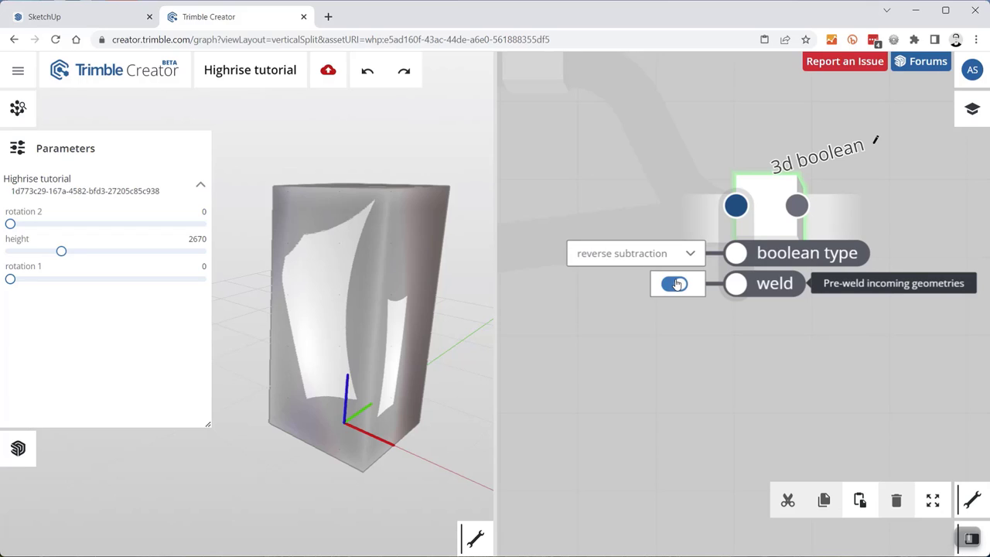
{"action": "scroll", "coordinate": [602, 193], "scroll_direction": "down", "scroll_amount": 4}
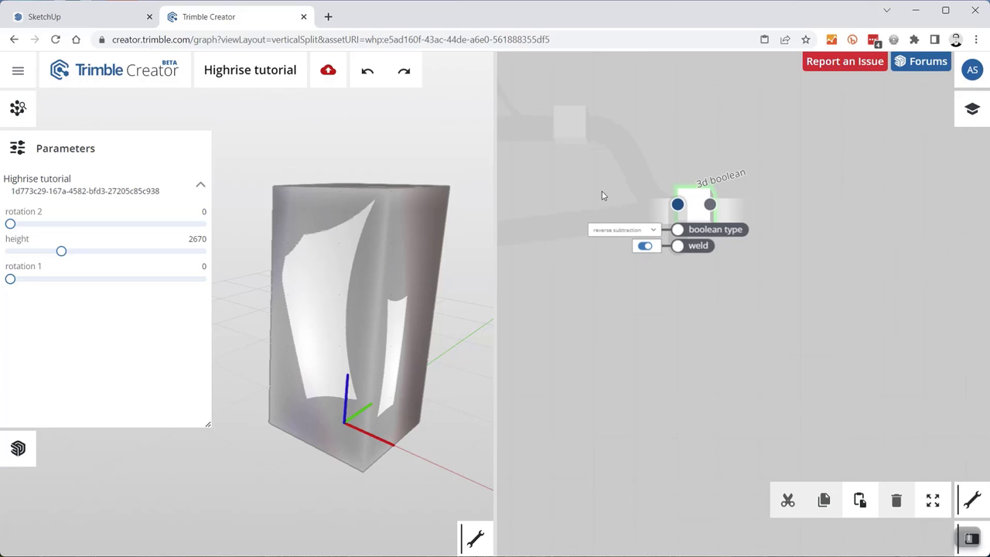
{"action": "left_click_drag", "start_coordinate": [708, 150], "coordinate": [727, 200]}
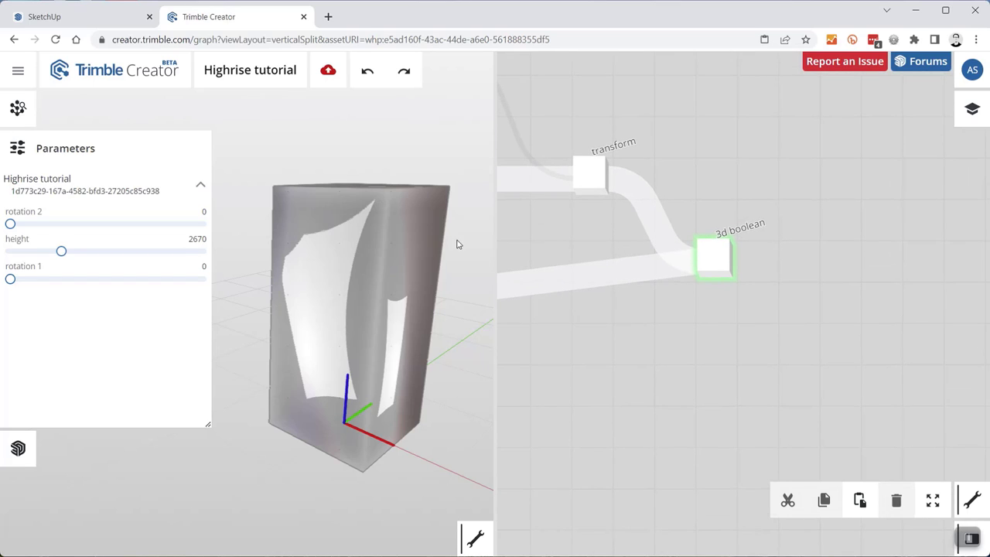
{"action": "mouse_move", "coordinate": [371, 181]}
{"action": "middle_mouse_down"}
{"action": "mouse_move", "coordinate": [370, 207]}
{"action": "mouse_move", "coordinate": [373, 193]}
{"action": "middle_mouse_up"}
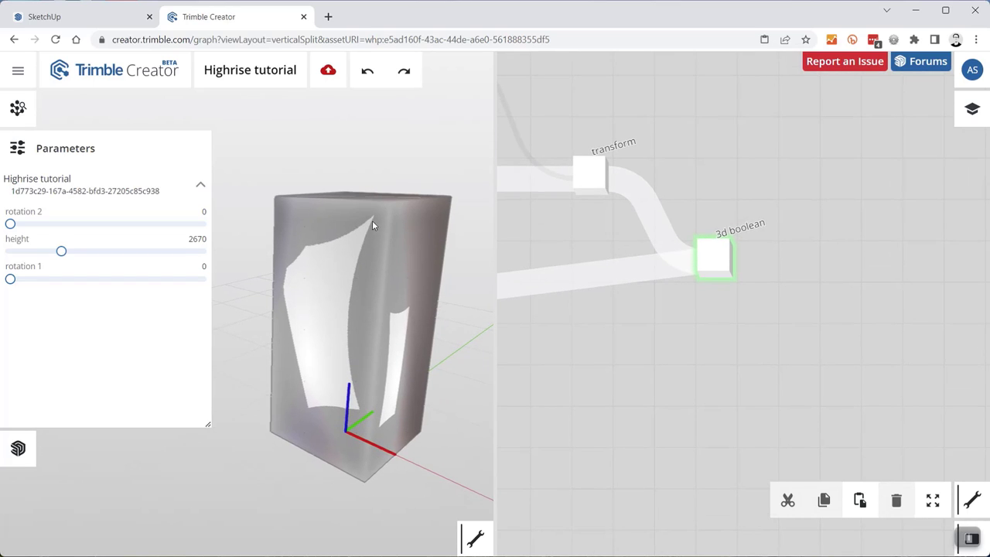
- View the tower mesh in wireframe while twisting rotation 2 to 25, then turn wireframe off
{"action": "left_click", "coordinate": [476, 540]}
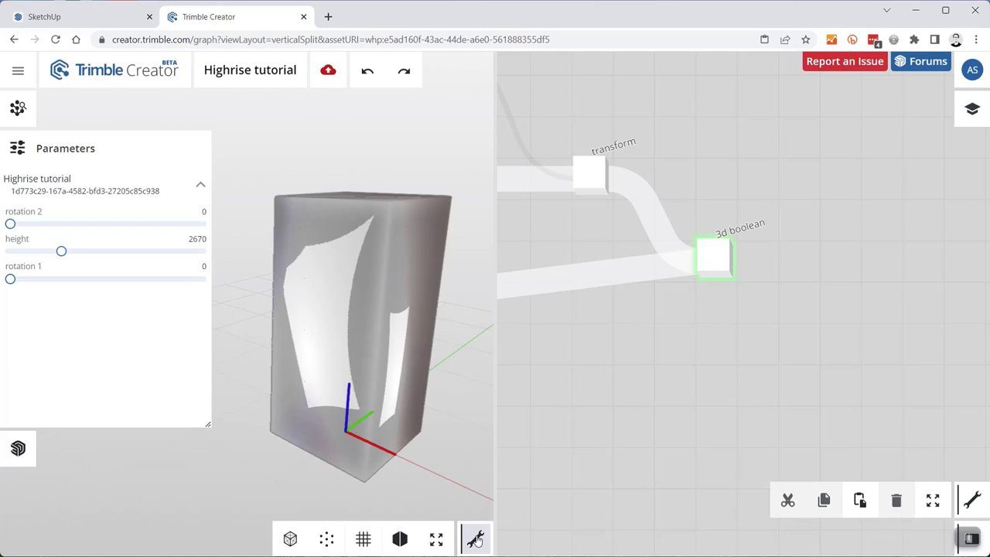
{"action": "left_click", "coordinate": [291, 539]}
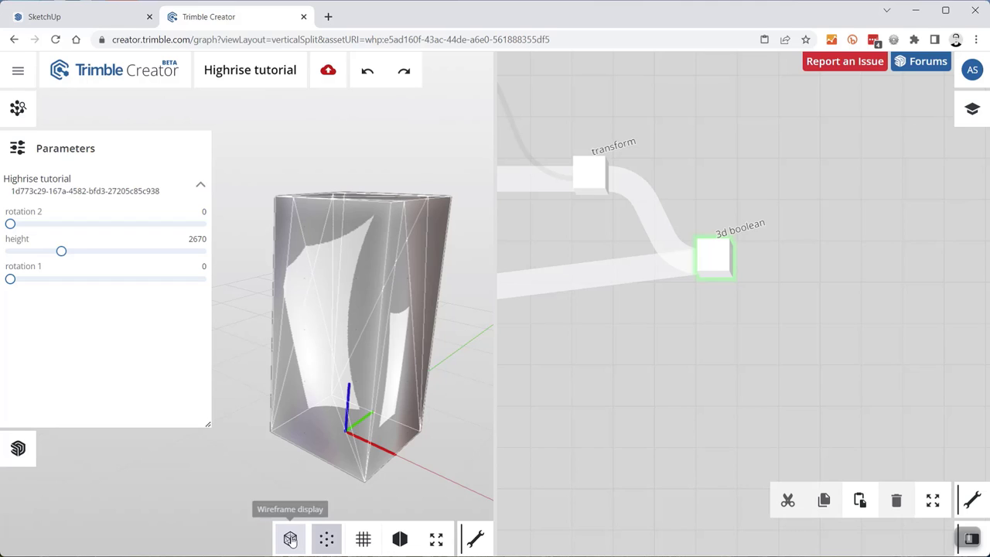
{"action": "left_click_drag", "start_coordinate": [386, 241], "coordinate": [397, 263]}
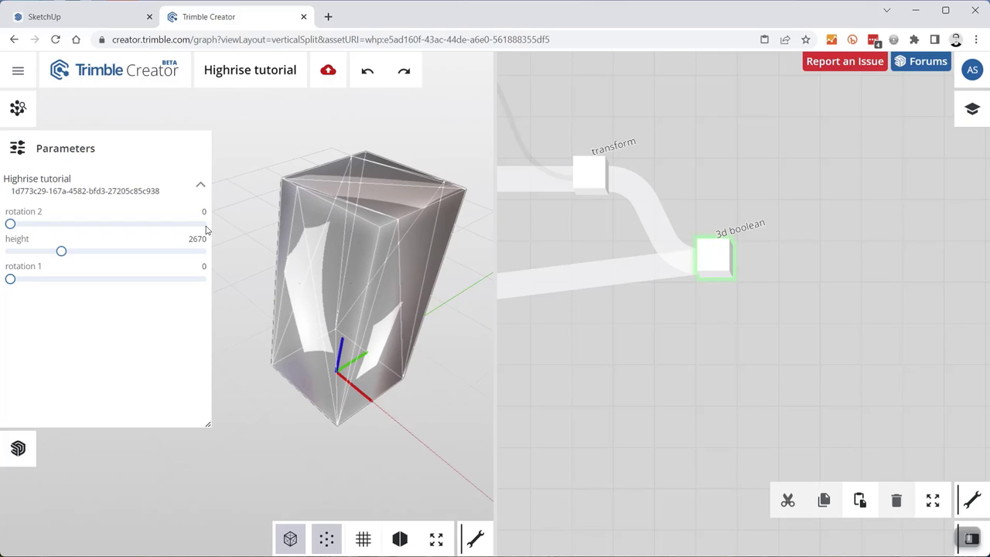
{"action": "mouse_move", "coordinate": [11, 225]}
{"action": "left_mouse_down"}
{"action": "mouse_move", "coordinate": [114, 223]}
{"action": "mouse_move", "coordinate": [12, 229]}
{"action": "left_mouse_up"}
{"action": "left_click", "coordinate": [290, 540]}
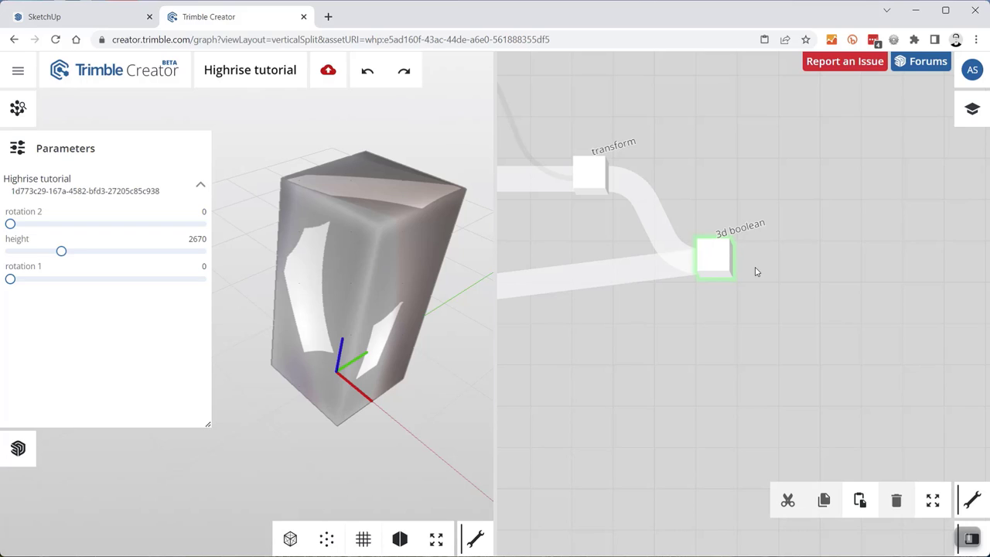
{"action": "left_click_drag", "start_coordinate": [743, 263], "coordinate": [814, 267]}
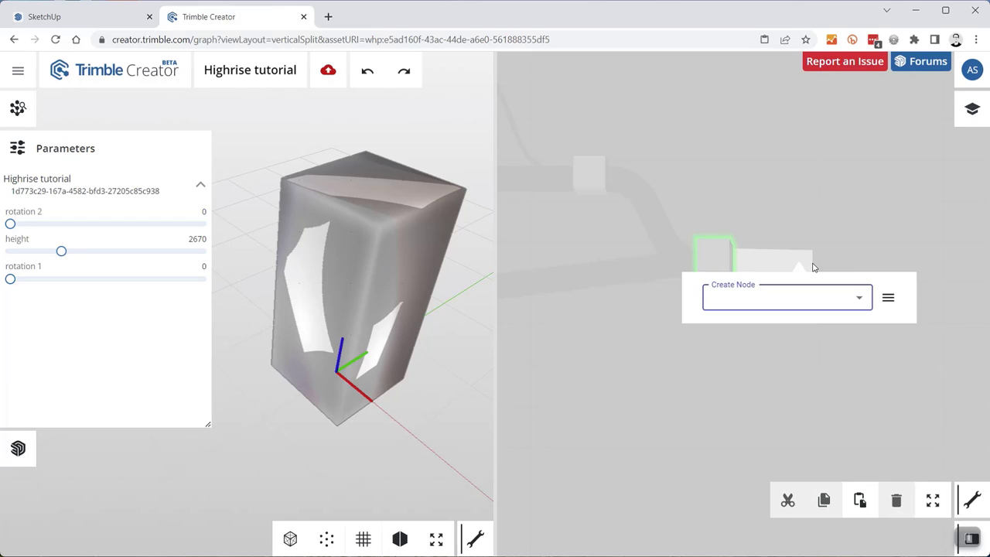
- Add an unweld vertices node after the 3d boolean and preview its mesh with wireframe shown
{"action": "type", "text": "un"}
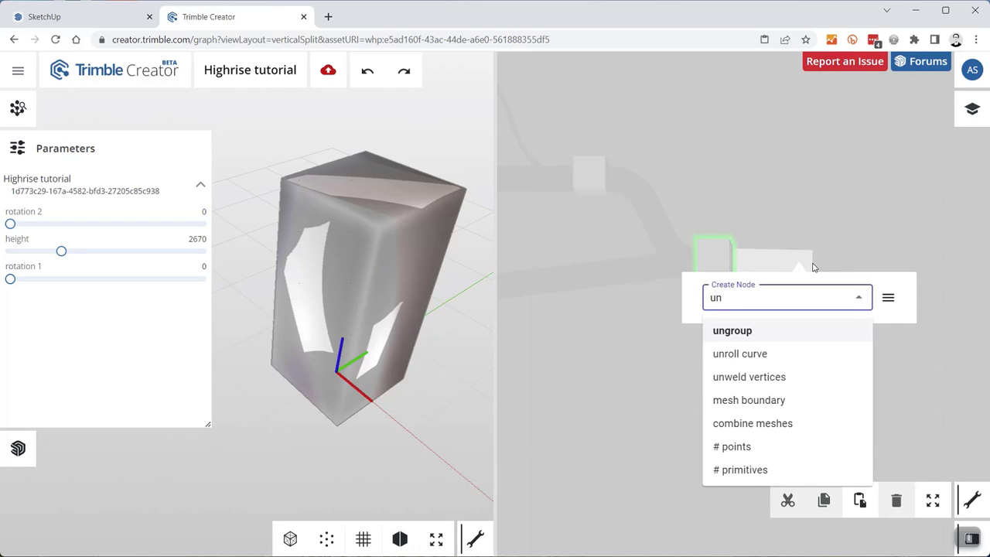
{"action": "type", "text": "wel"}
{"action": "key", "text": "Return"}
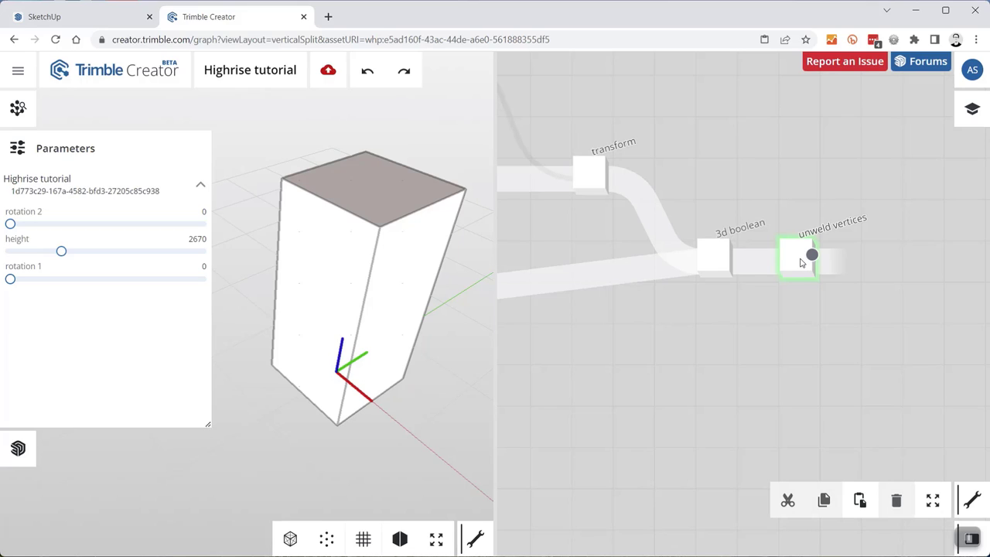
{"action": "left_click", "coordinate": [794, 270]}
{"action": "left_click", "coordinate": [290, 539]}
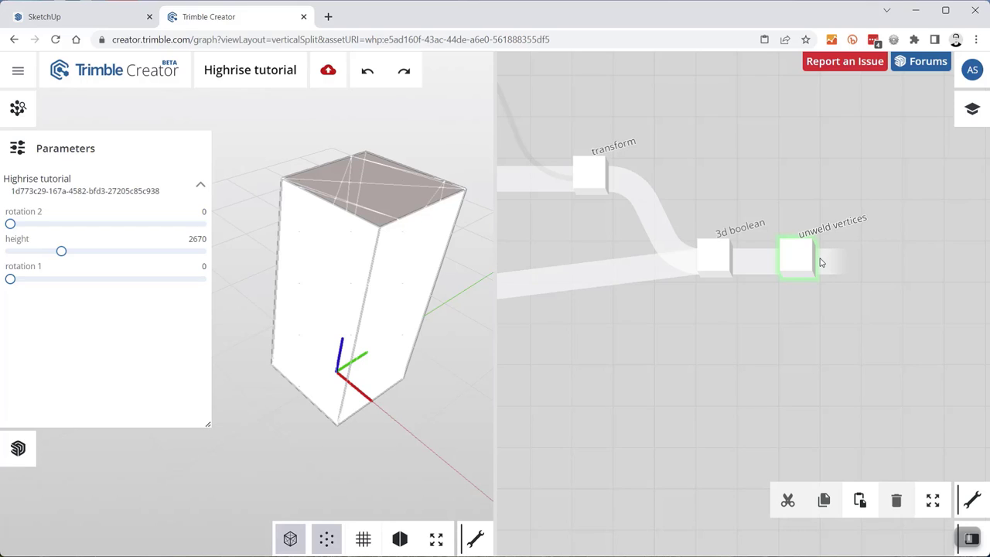
- Chain a weld vertices node from unweld vertices with angle threshold 179
{"action": "left_click_drag", "start_coordinate": [821, 257], "coordinate": [881, 264]}
{"action": "type", "text": "weld"}
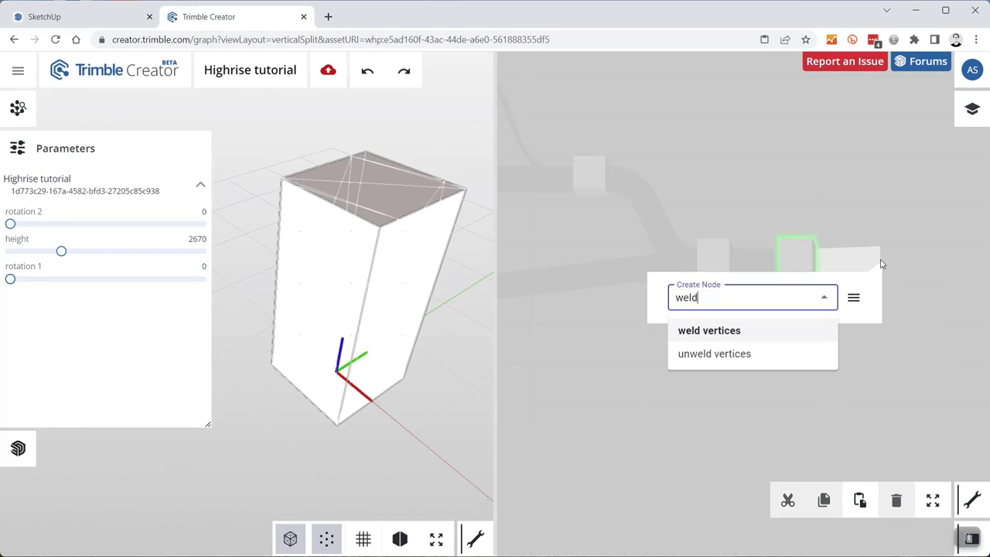
{"action": "key", "text": "Return"}
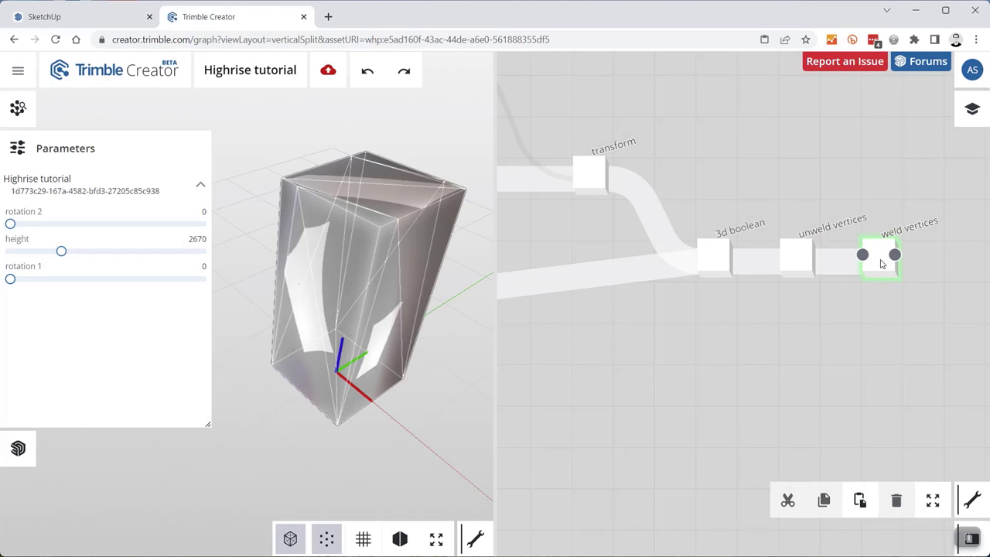
{"action": "scroll", "coordinate": [857, 260], "scroll_direction": "up", "scroll_amount": 3}
{"action": "left_click", "coordinate": [850, 263]}
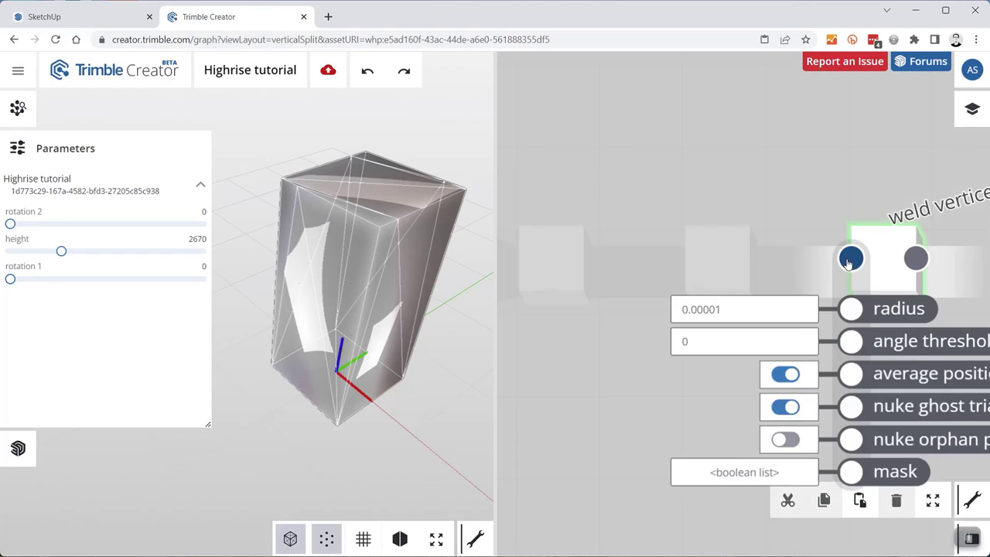
{"action": "left_click_drag", "start_coordinate": [654, 343], "coordinate": [596, 343]}
{"action": "type", "text": "179"}
{"action": "key", "text": "Return"}
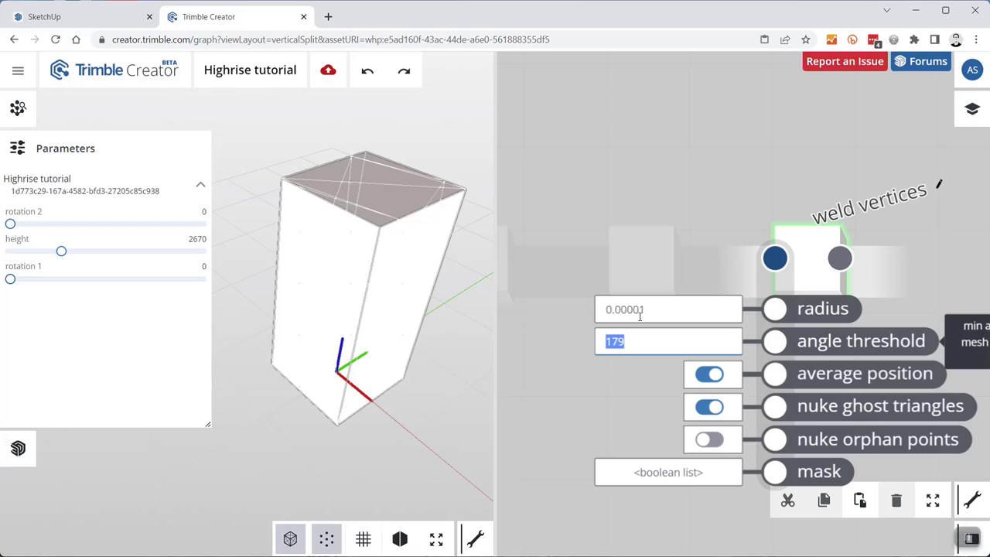
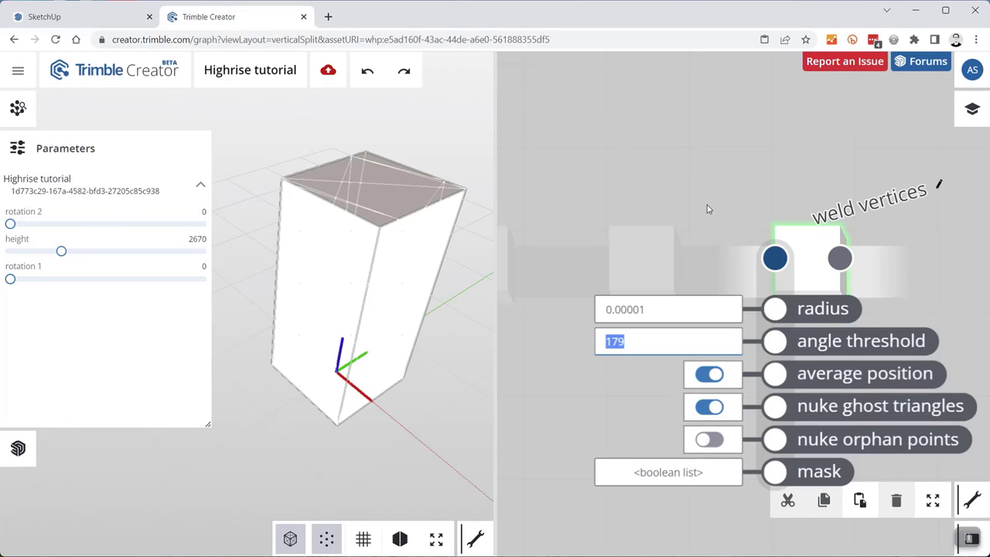
- Close the weld vertices panel, toggle the wireframe overlay, and test the rotation 2 twist
{"action": "left_click", "coordinate": [656, 195]}
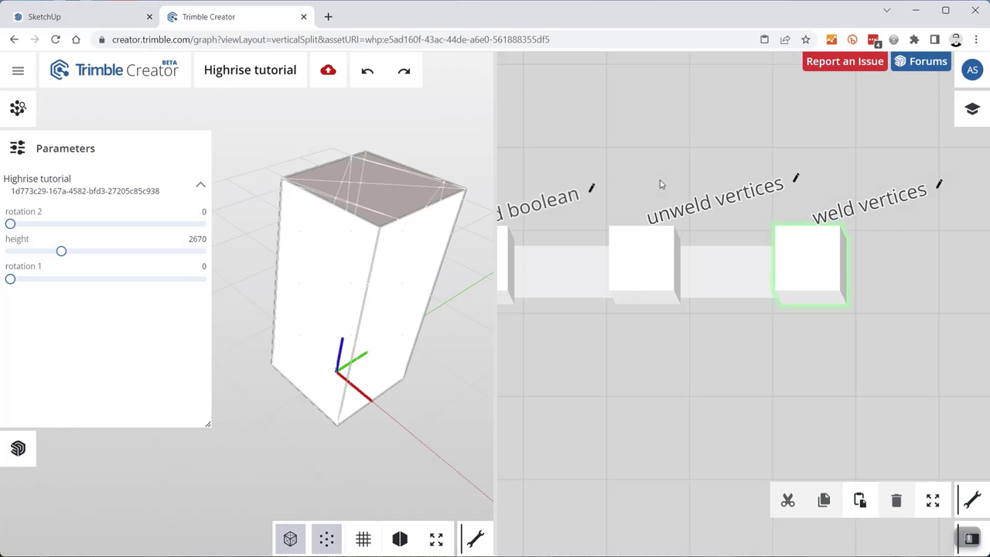
{"action": "left_click", "coordinate": [289, 540]}
{"action": "left_click", "coordinate": [290, 539]}
{"action": "mouse_move", "coordinate": [12, 225]}
{"action": "left_mouse_down"}
{"action": "mouse_move", "coordinate": [95, 225]}
{"action": "mouse_move", "coordinate": [6, 235]}
{"action": "left_mouse_up"}
- Delete the unweld and weld vertices nodes and add a fresh unweld vertices node
{"action": "left_click", "coordinate": [638, 241]}
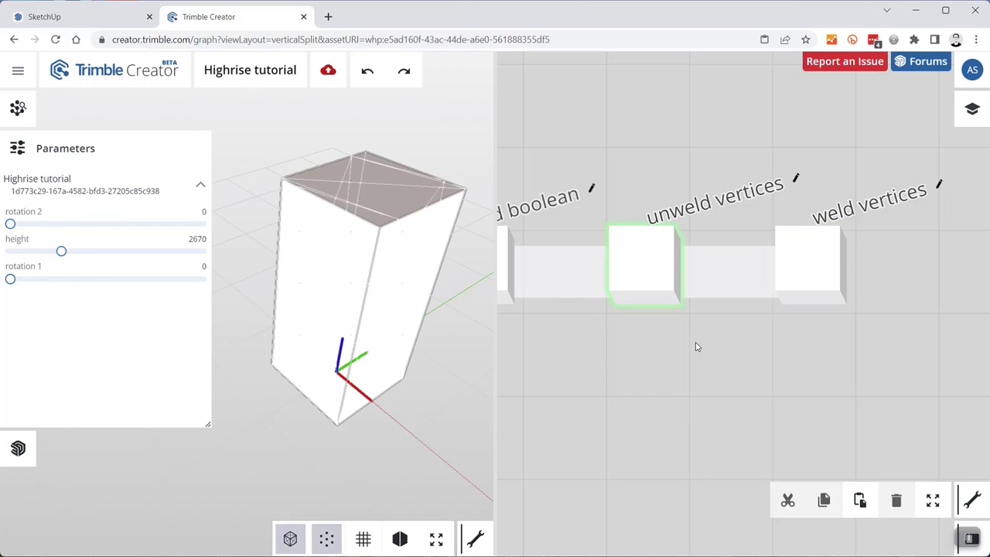
{"action": "key", "text": "Delete"}
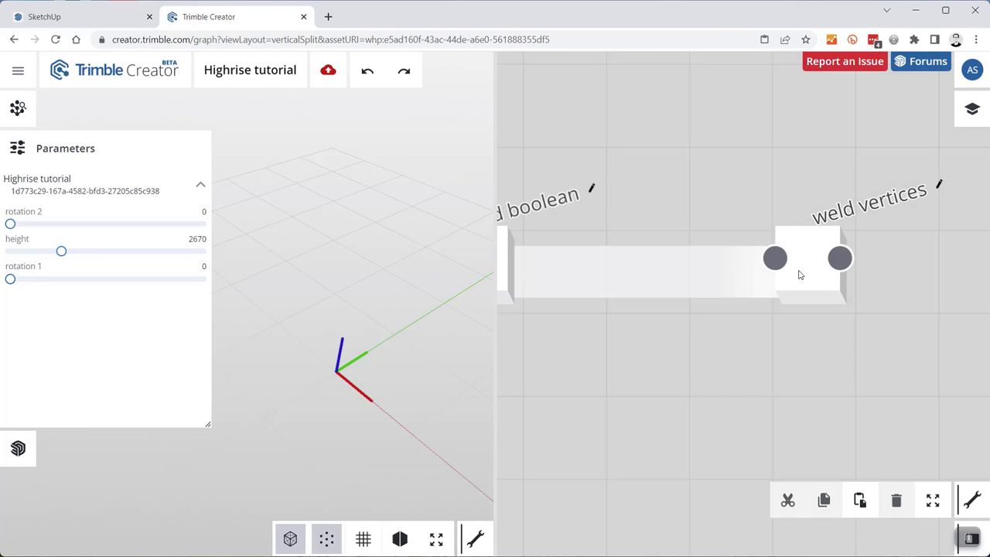
{"action": "left_click", "coordinate": [803, 273]}
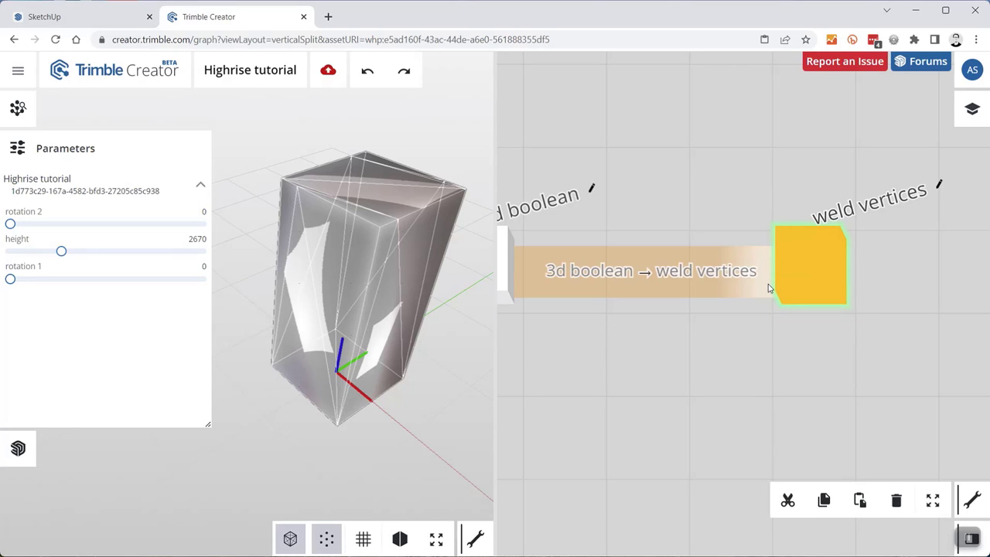
{"action": "key", "text": "Delete"}
{"action": "double_click", "coordinate": [699, 269]}
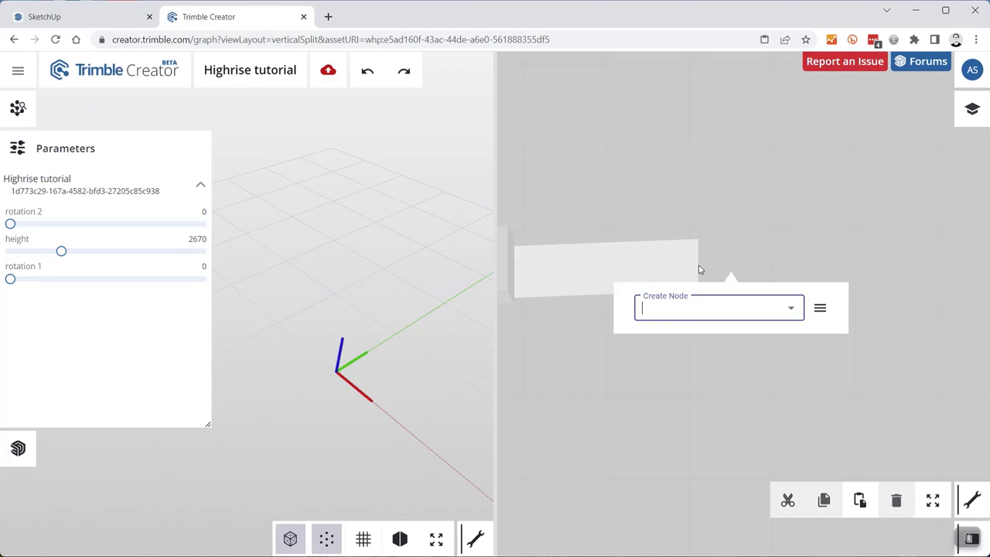
{"action": "type", "text": "unweld"}
{"action": "key", "text": "Return"}
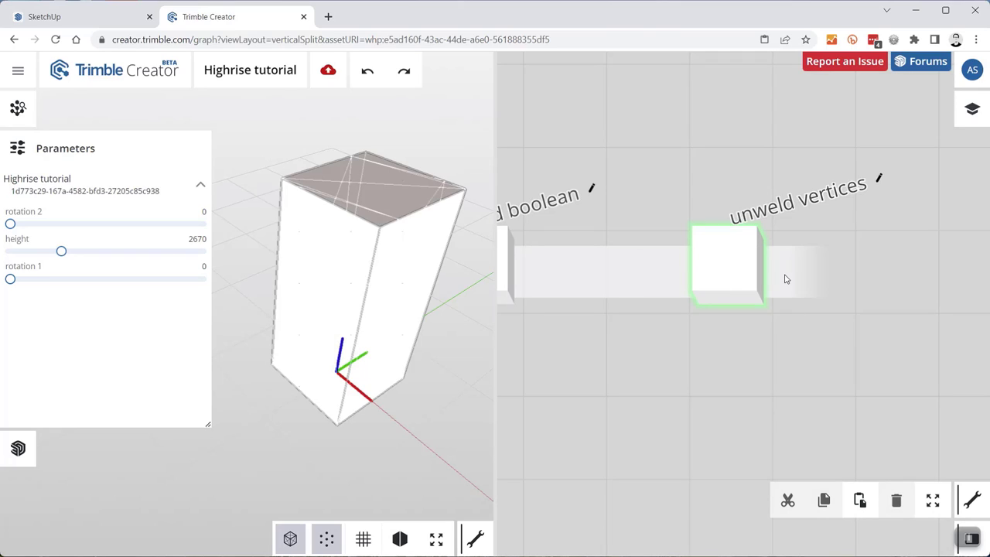
- Hide the wireframe and move the unweld vertices node beside the 3d boolean node
{"action": "left_click", "coordinate": [291, 538]}
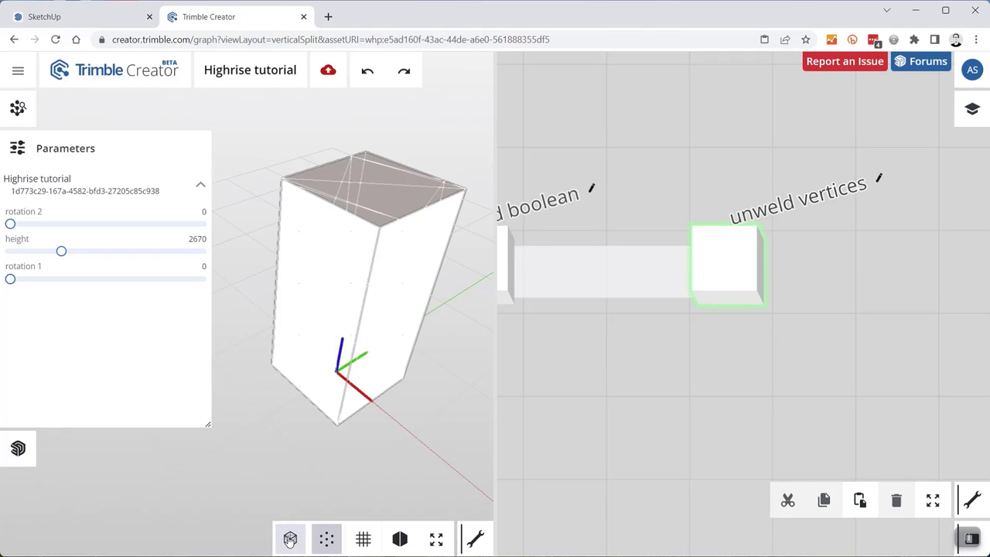
{"action": "scroll", "coordinate": [604, 415], "scroll_direction": "down", "scroll_amount": 3}
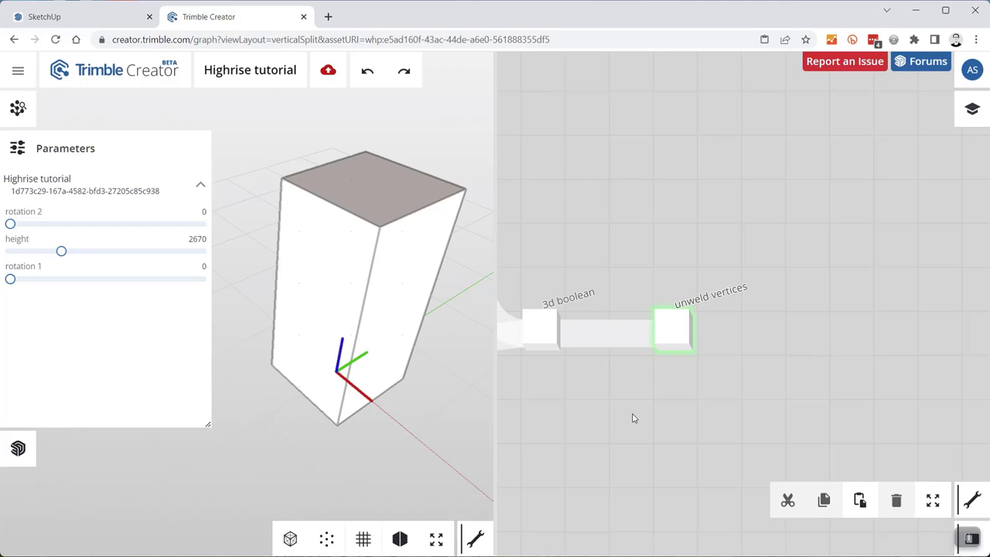
{"action": "left_click_drag", "start_coordinate": [606, 320], "coordinate": [725, 230]}
{"action": "scroll", "coordinate": [769, 256], "scroll_direction": "up", "scroll_amount": 3}
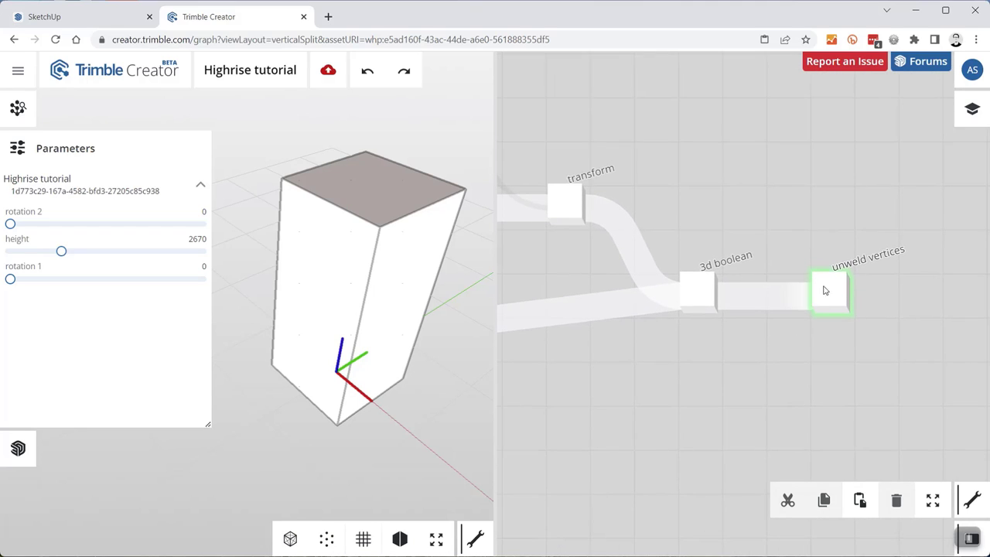
{"action": "left_click_drag", "start_coordinate": [810, 312], "coordinate": [747, 312]}
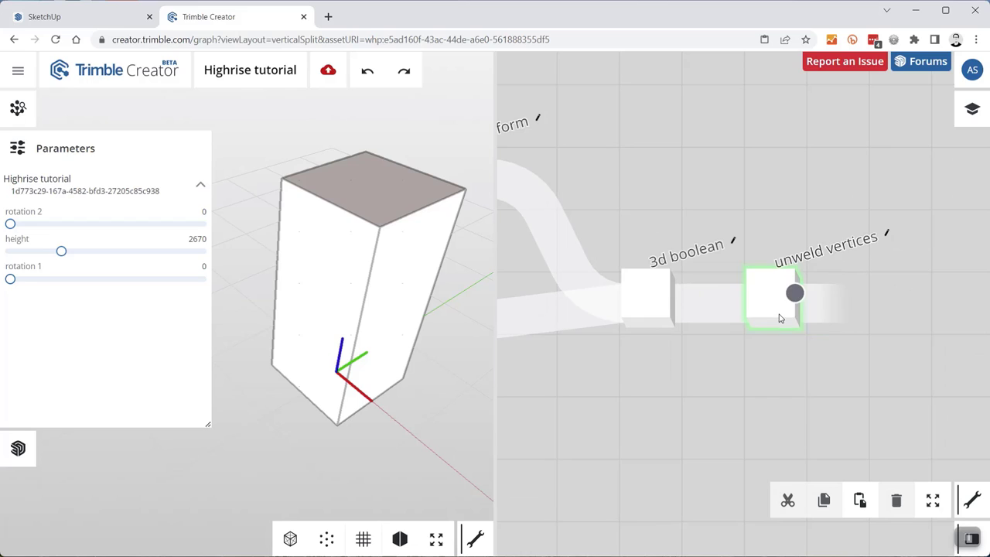
{"action": "left_click_drag", "start_coordinate": [709, 185], "coordinate": [806, 174]}
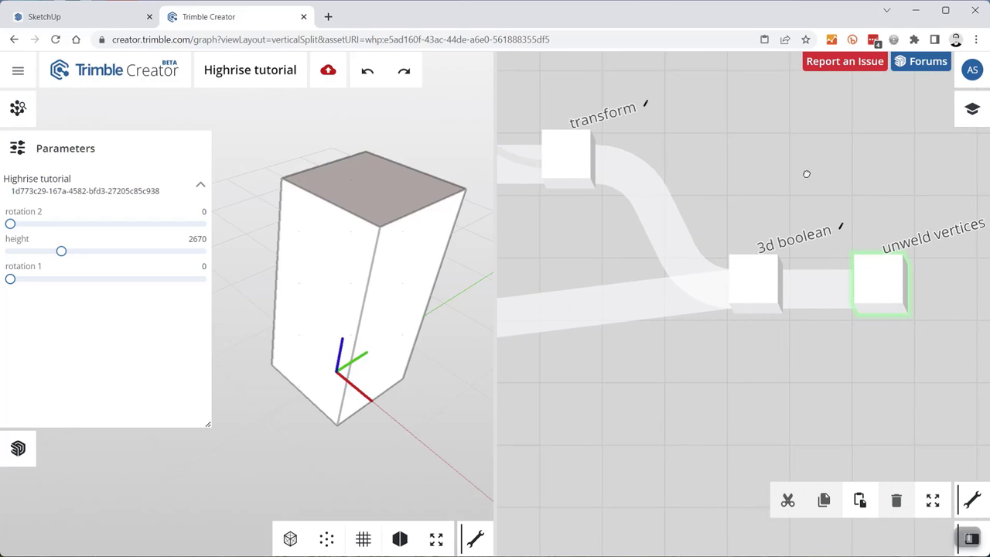
{"action": "middle_click_drag", "start_coordinate": [373, 384], "coordinate": [384, 361]}
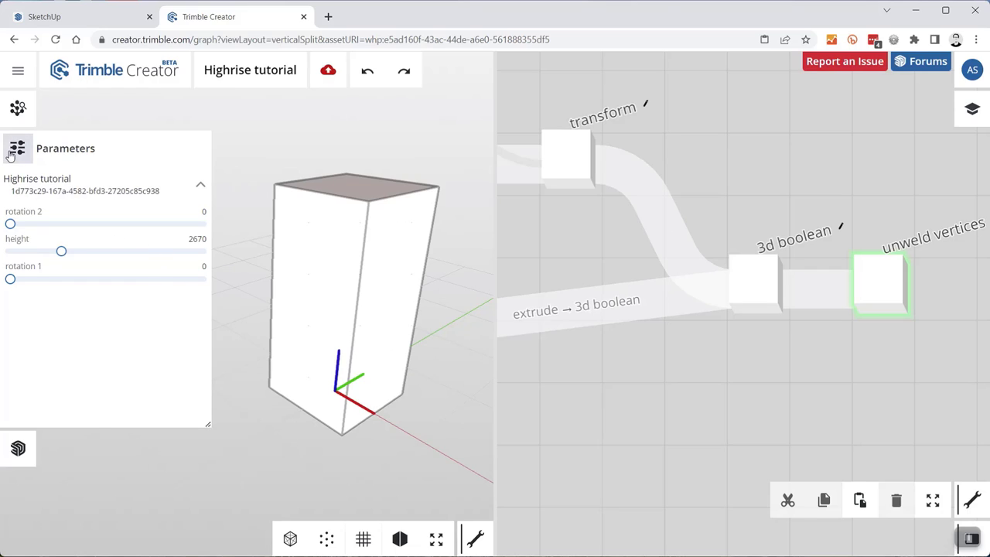
- Try tower twists, settling on rotation 2 at 25, height 2970 and rotation 1 at 20
{"action": "left_click_drag", "start_coordinate": [10, 224], "coordinate": [122, 223]}
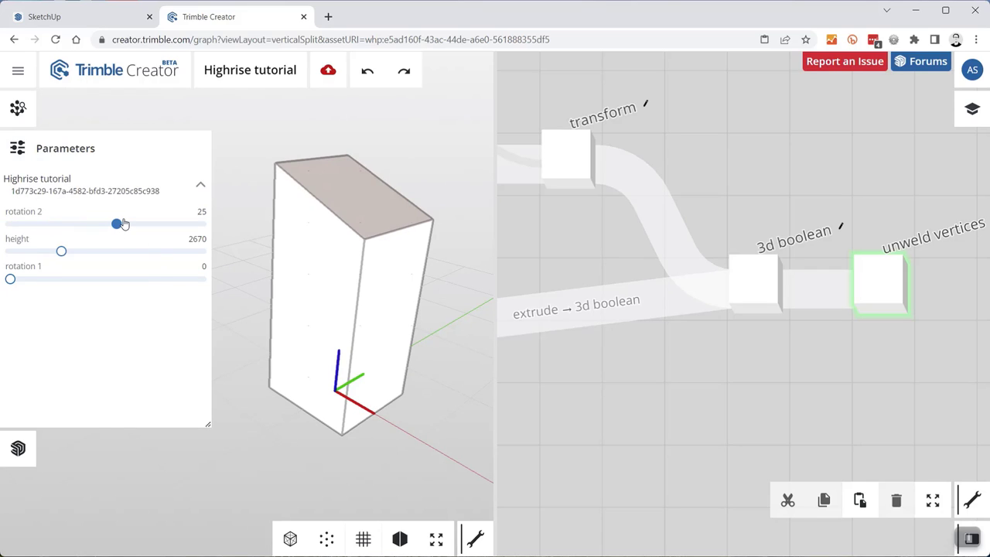
{"action": "mouse_move", "coordinate": [61, 251]}
{"action": "left_mouse_down"}
{"action": "mouse_move", "coordinate": [84, 258]}
{"action": "mouse_move", "coordinate": [54, 267]}
{"action": "mouse_move", "coordinate": [68, 266]}
{"action": "left_mouse_up"}
{"action": "left_click_drag", "start_coordinate": [116, 224], "coordinate": [192, 233]}
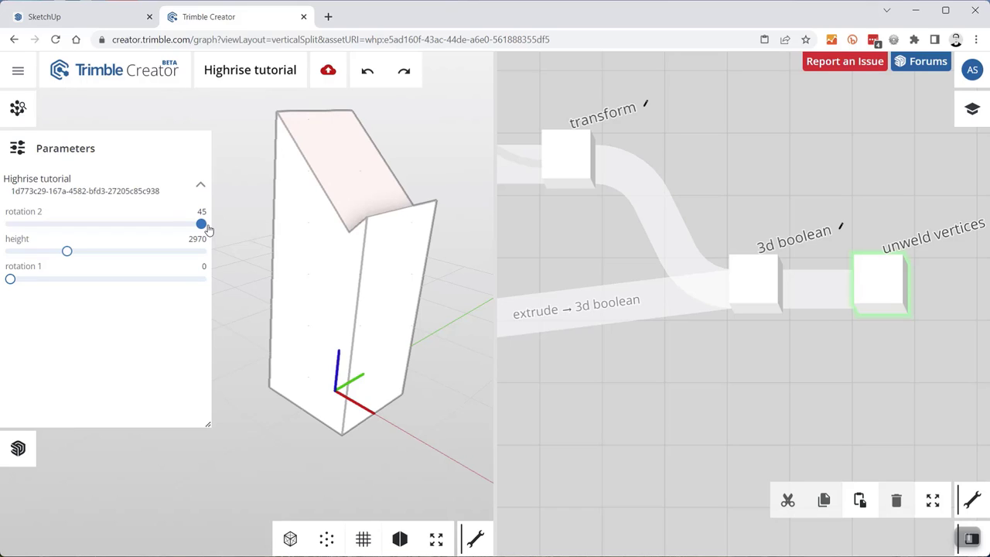
{"action": "left_click_drag", "start_coordinate": [203, 229], "coordinate": [119, 236]}
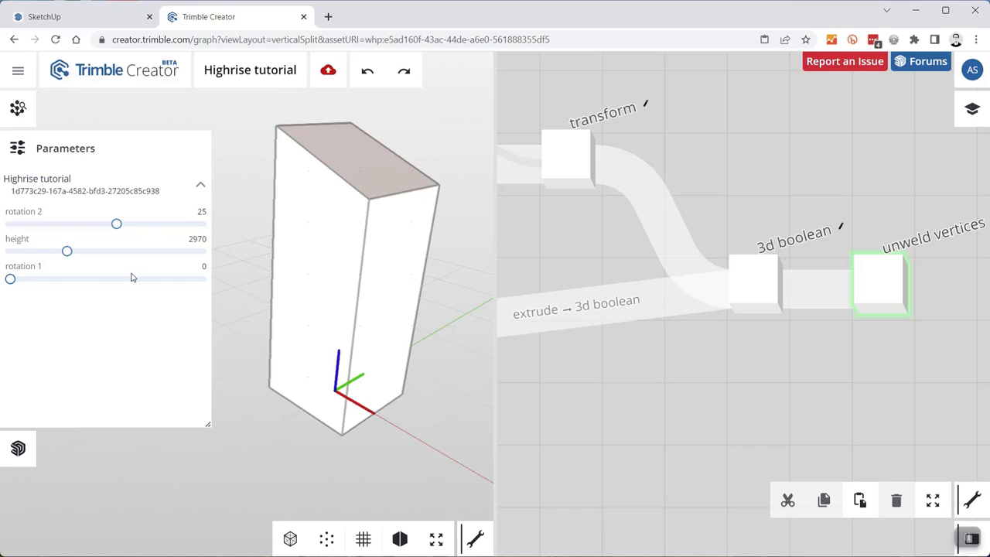
{"action": "left_click_drag", "start_coordinate": [12, 285], "coordinate": [117, 285]}
{"action": "left_click_drag", "start_coordinate": [117, 223], "coordinate": [148, 227]}
{"action": "left_click_drag", "start_coordinate": [117, 283], "coordinate": [95, 280]}
{"action": "left_click_drag", "start_coordinate": [137, 224], "coordinate": [117, 223]}
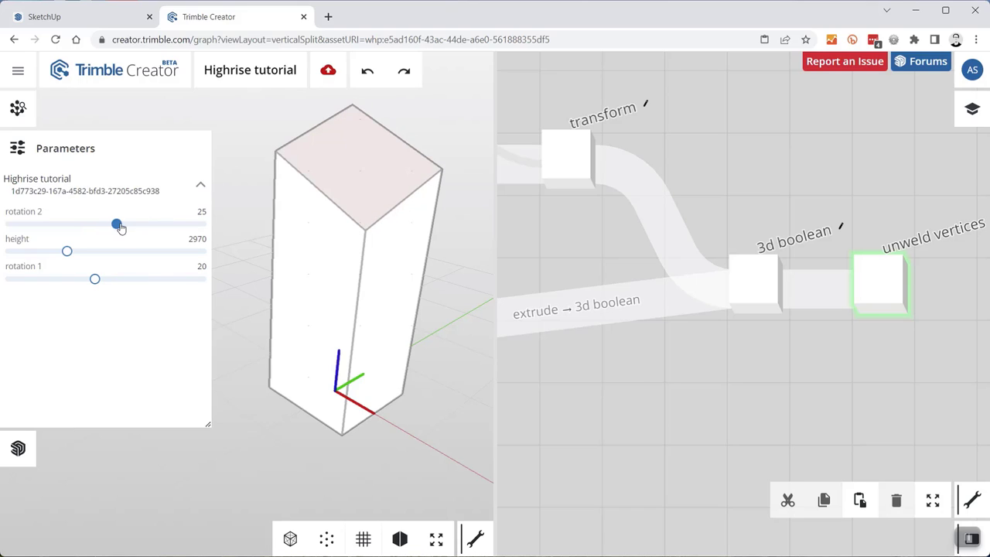
{"action": "left_click_drag", "start_coordinate": [404, 328], "coordinate": [210, 322]}
{"action": "left_click_drag", "start_coordinate": [204, 287], "coordinate": [443, 238]}
{"action": "scroll", "coordinate": [392, 214], "scroll_direction": "down", "scroll_amount": 3}
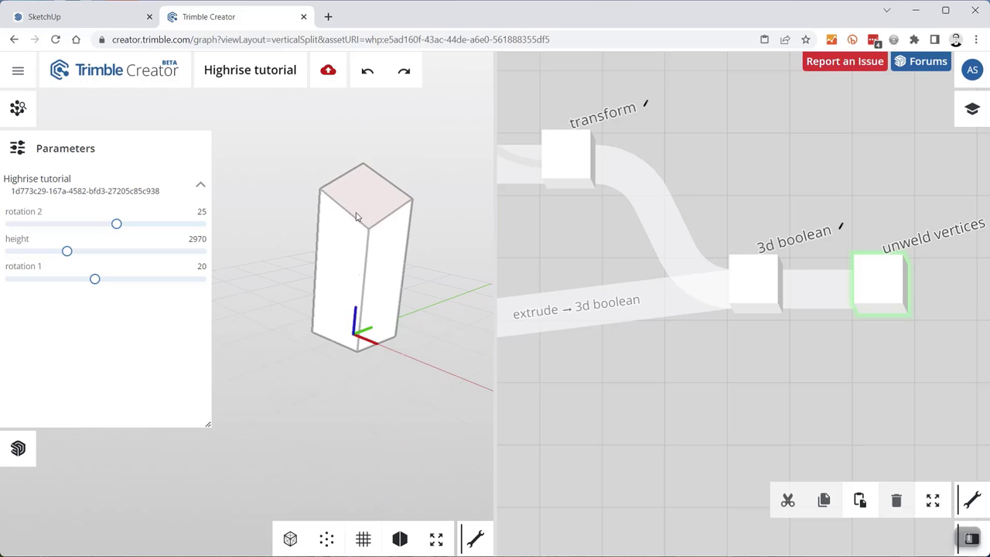
{"action": "scroll", "coordinate": [658, 235], "scroll_direction": "down", "scroll_amount": 3}
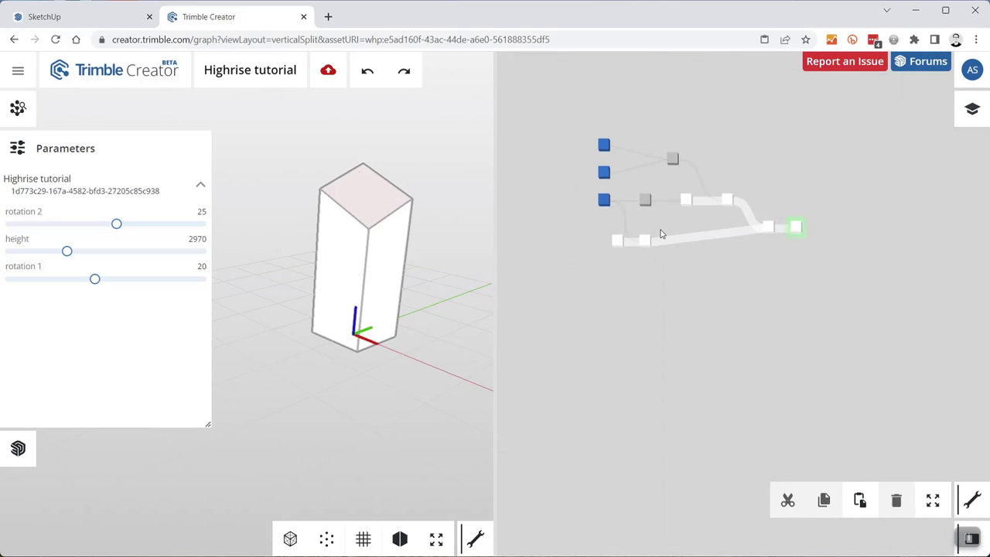
- Preview the rectangle node's output, then the box node's output on its own
{"action": "scroll", "coordinate": [658, 230], "scroll_direction": "up", "scroll_amount": 5}
{"action": "scroll", "coordinate": [601, 158], "scroll_direction": "up", "scroll_amount": 3}
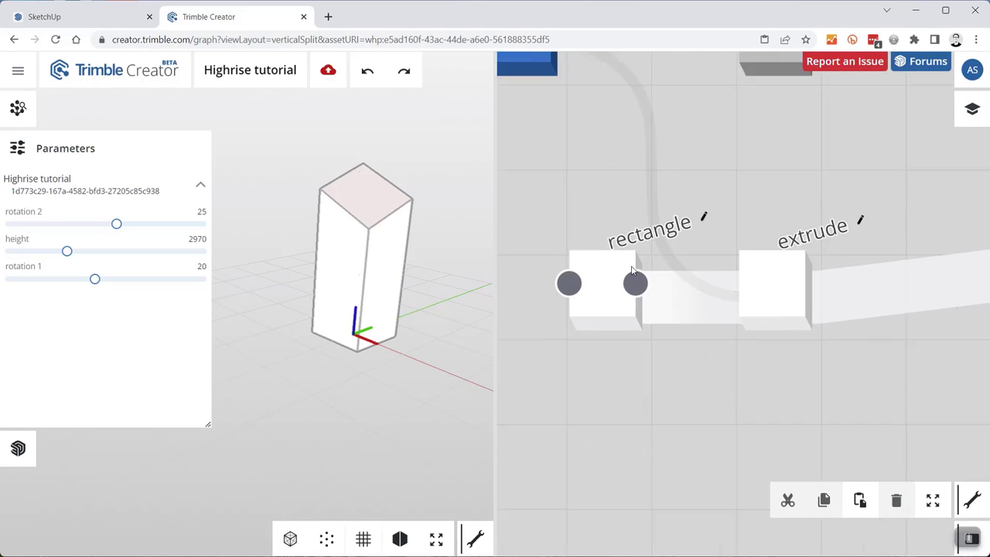
{"action": "left_click", "coordinate": [597, 263]}
{"action": "scroll", "coordinate": [645, 359], "scroll_direction": "down", "scroll_amount": 3}
{"action": "scroll", "coordinate": [813, 236], "scroll_direction": "up", "scroll_amount": 5}
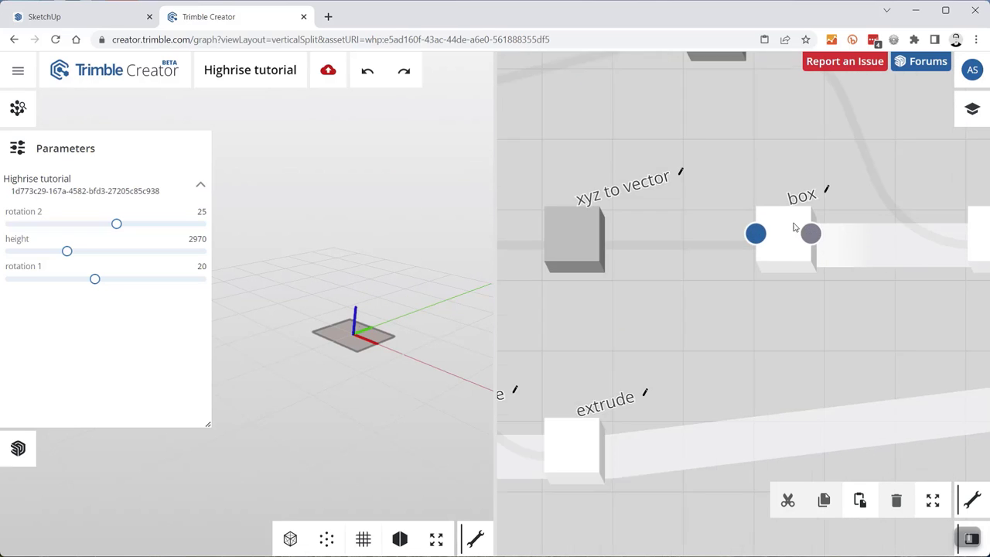
{"action": "left_click", "coordinate": [785, 210]}
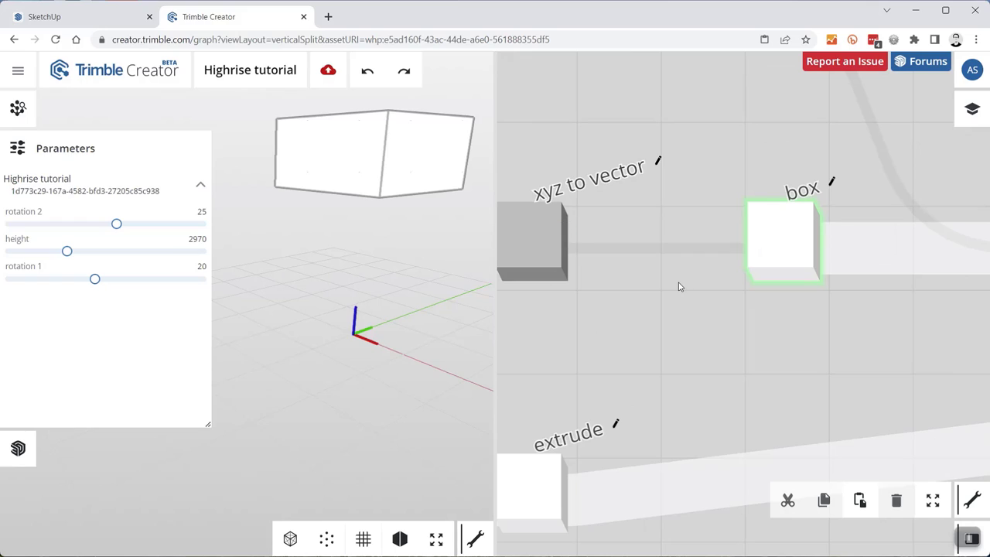
- Set the box node's first and second scale values to 3, making it 3 × 3 × 1
{"action": "mouse_move", "coordinate": [802, 278]}
{"action": "left_click", "coordinate": [748, 236]}
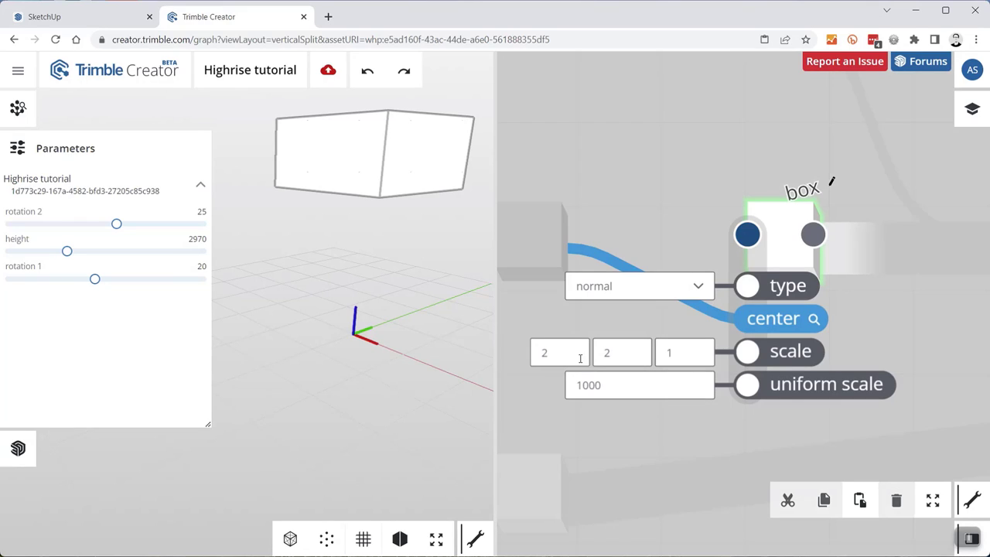
{"action": "double_click", "coordinate": [552, 354]}
{"action": "type", "text": "3"}
{"action": "double_click", "coordinate": [625, 354]}
{"action": "type", "text": "3"}
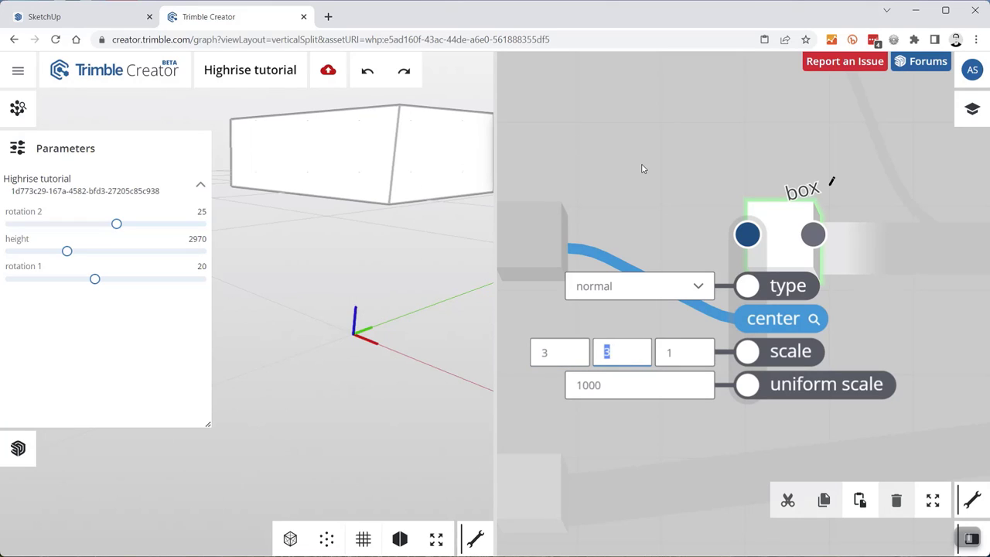
{"action": "scroll", "coordinate": [638, 178], "scroll_direction": "down", "scroll_amount": 6}
{"action": "scroll", "coordinate": [780, 224], "scroll_direction": "up", "scroll_amount": 6}
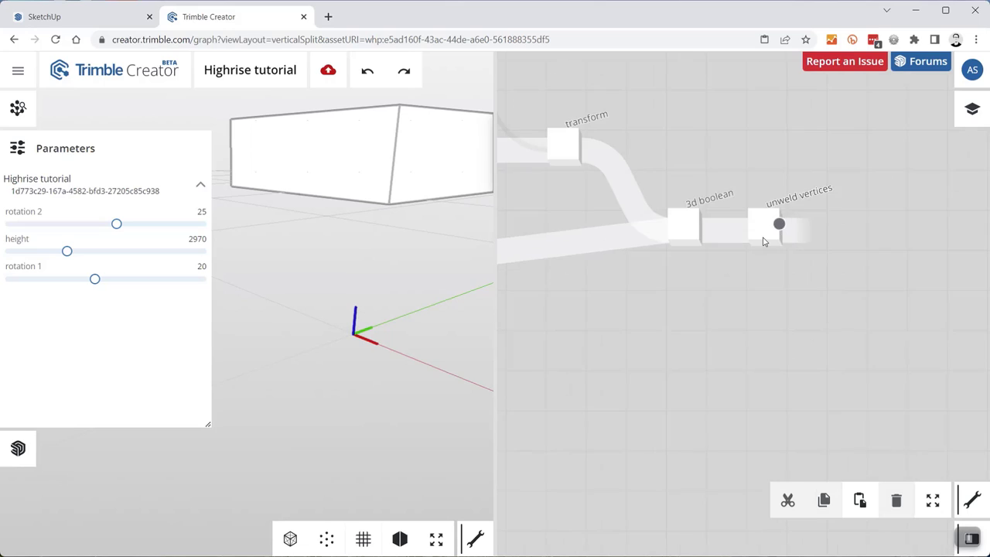
{"action": "scroll", "coordinate": [764, 236], "scroll_direction": "up", "scroll_amount": 3}
- Preview the finished tower from unweld vertices, trying rotation 2 up to 45 before settling at 35
{"action": "left_click", "coordinate": [763, 230]}
{"action": "left_click_drag", "start_coordinate": [116, 230], "coordinate": [201, 229]}
{"action": "mouse_move", "coordinate": [96, 282]}
{"action": "left_mouse_down"}
{"action": "mouse_move", "coordinate": [201, 283]}
{"action": "mouse_move", "coordinate": [106, 283]}
{"action": "left_mouse_up"}
{"action": "left_click_drag", "start_coordinate": [169, 229], "coordinate": [162, 229]}
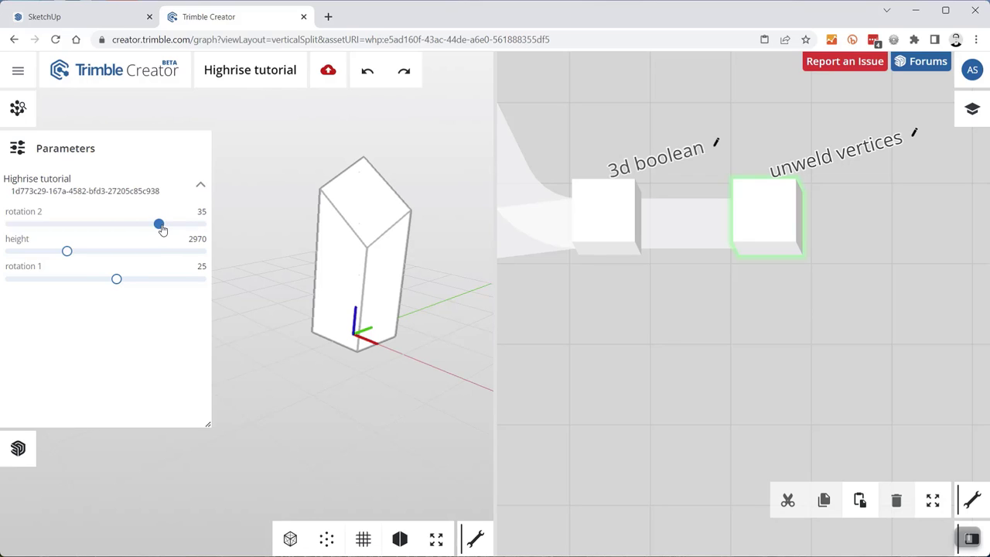
{"action": "left_click_drag", "start_coordinate": [289, 374], "coordinate": [325, 346]}
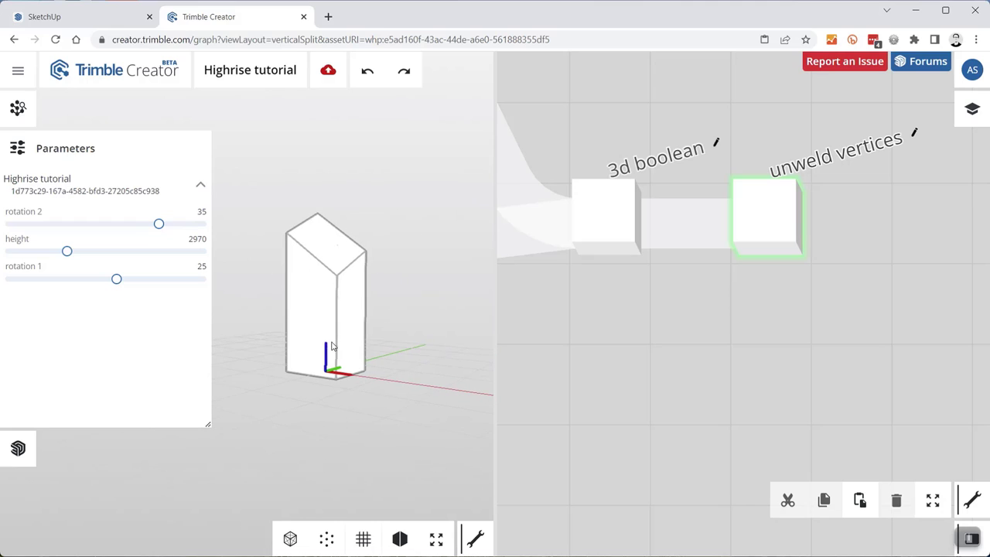
- Hide the parameters panel and orbit the tower to inspect it from several sides
{"action": "left_click", "coordinate": [18, 147]}
{"action": "scroll", "coordinate": [311, 331], "scroll_direction": "up", "scroll_amount": 3}
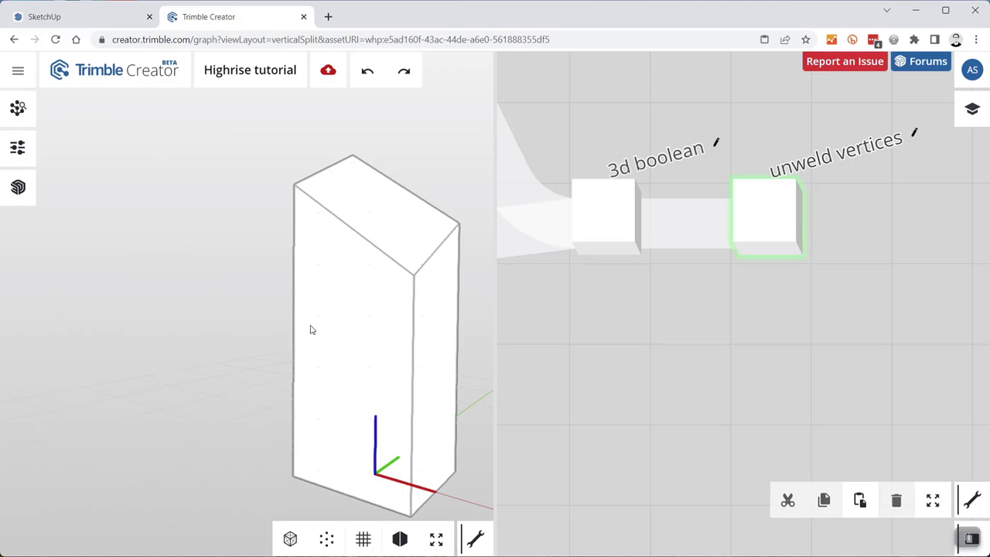
{"action": "left_click_drag", "start_coordinate": [299, 286], "coordinate": [336, 305]}
{"action": "scroll", "coordinate": [311, 306], "scroll_direction": "down", "scroll_amount": 3}
{"action": "left_click_drag", "start_coordinate": [415, 232], "coordinate": [376, 227]}
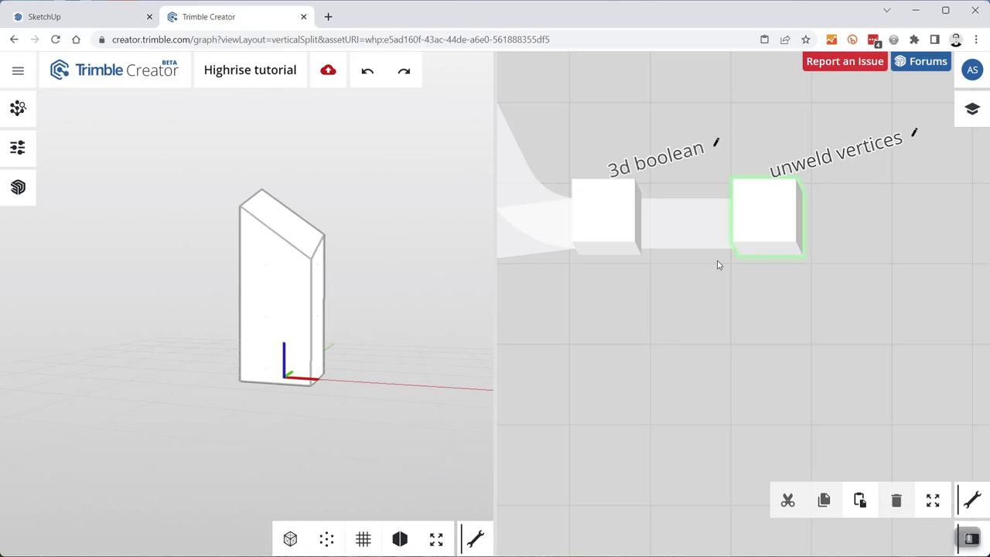
{"action": "scroll", "coordinate": [805, 298], "scroll_direction": "down", "scroll_amount": 5}
{"action": "scroll", "coordinate": [766, 161], "scroll_direction": "down", "scroll_amount": 3}
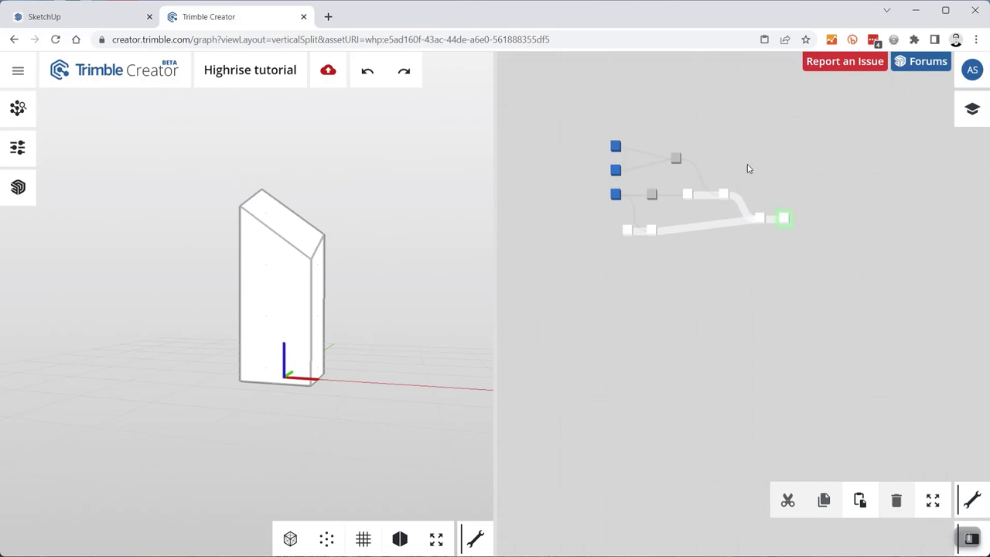
{"action": "scroll", "coordinate": [696, 165], "scroll_direction": "up", "scroll_amount": 4}
{"action": "scroll", "coordinate": [603, 193], "scroll_direction": "up", "scroll_amount": 5}
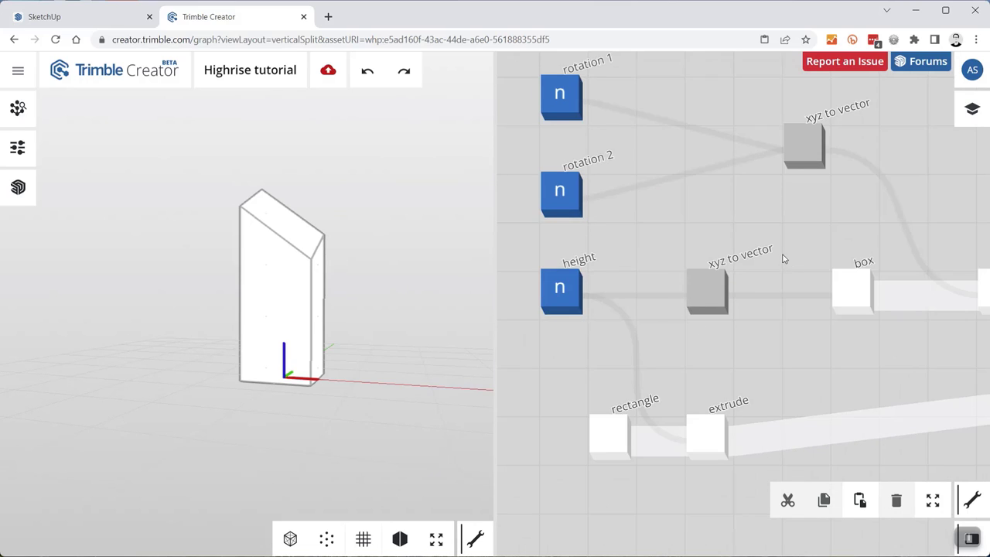
- Preview the 3d boolean and unweld vertices results, then save the Highrise tutorial graph
{"action": "left_click_drag", "start_coordinate": [783, 258], "coordinate": [691, 190]}
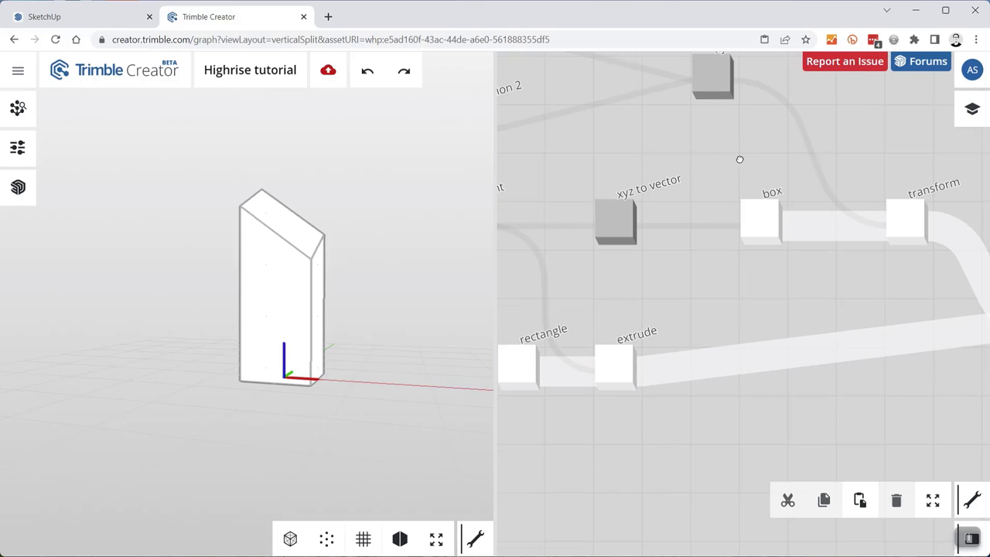
{"action": "left_click_drag", "start_coordinate": [739, 160], "coordinate": [615, 175]}
{"action": "scroll", "coordinate": [806, 318], "scroll_direction": "right", "scroll_amount": 3}
{"action": "scroll", "coordinate": [816, 288], "scroll_direction": "up", "scroll_amount": 5}
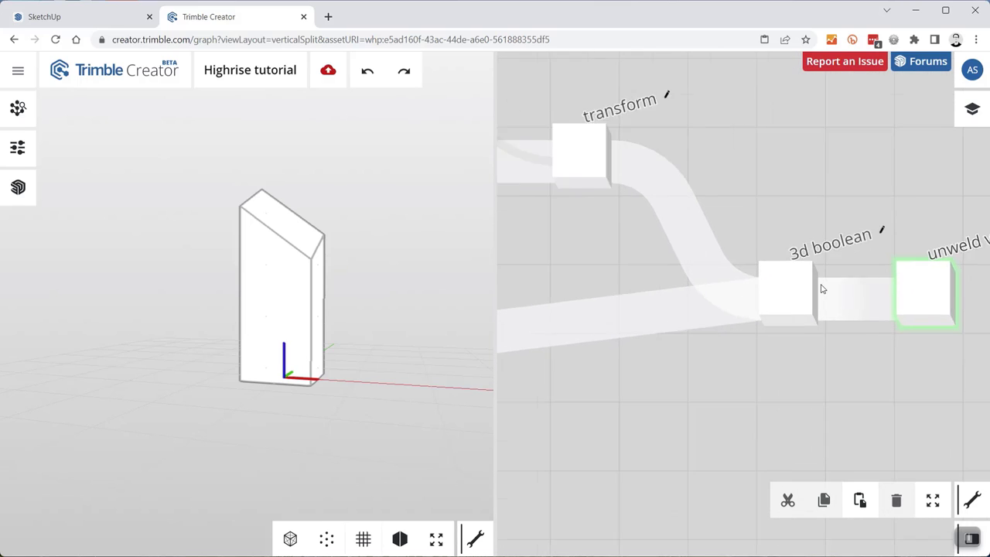
{"action": "left_click", "coordinate": [783, 273]}
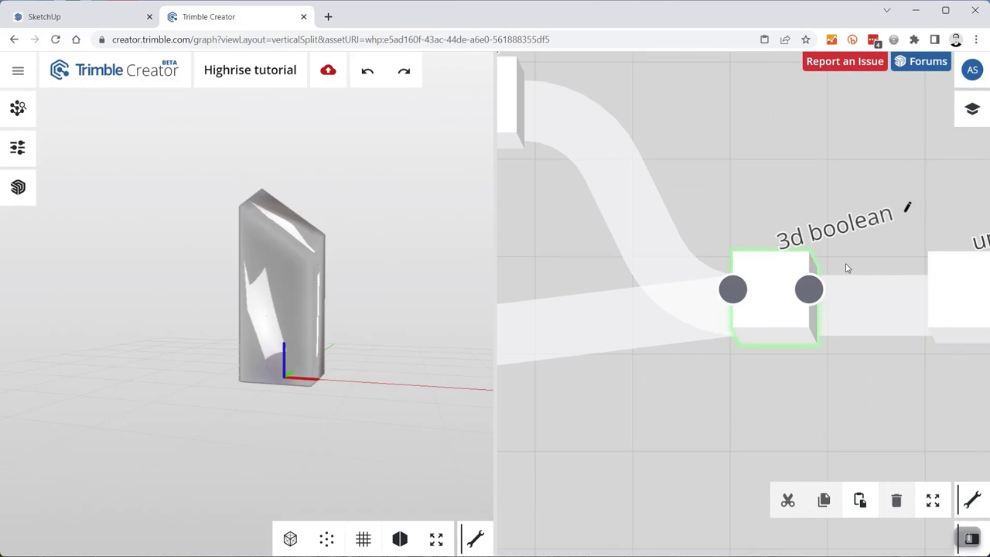
{"action": "left_click", "coordinate": [957, 266]}
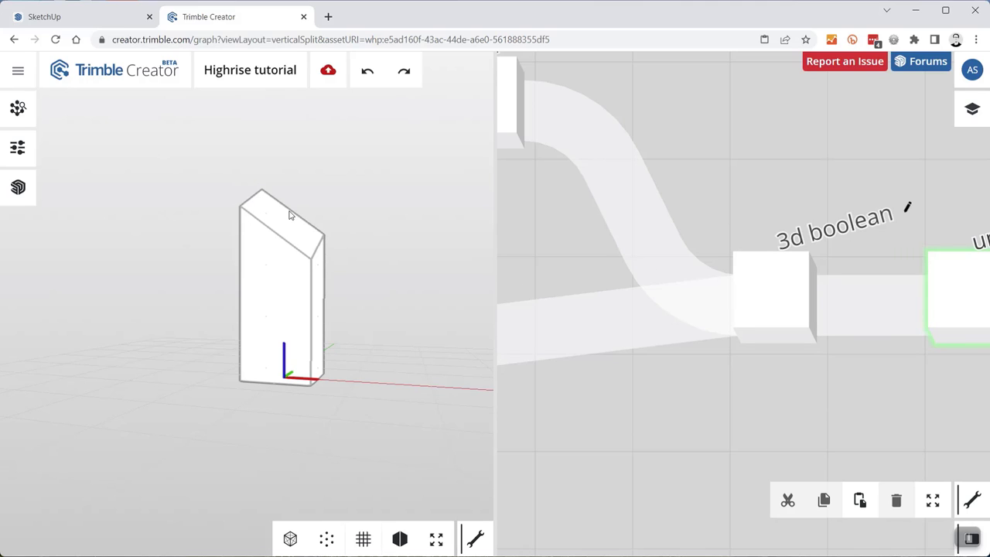
{"action": "left_click_drag", "start_coordinate": [262, 294], "coordinate": [175, 302]}
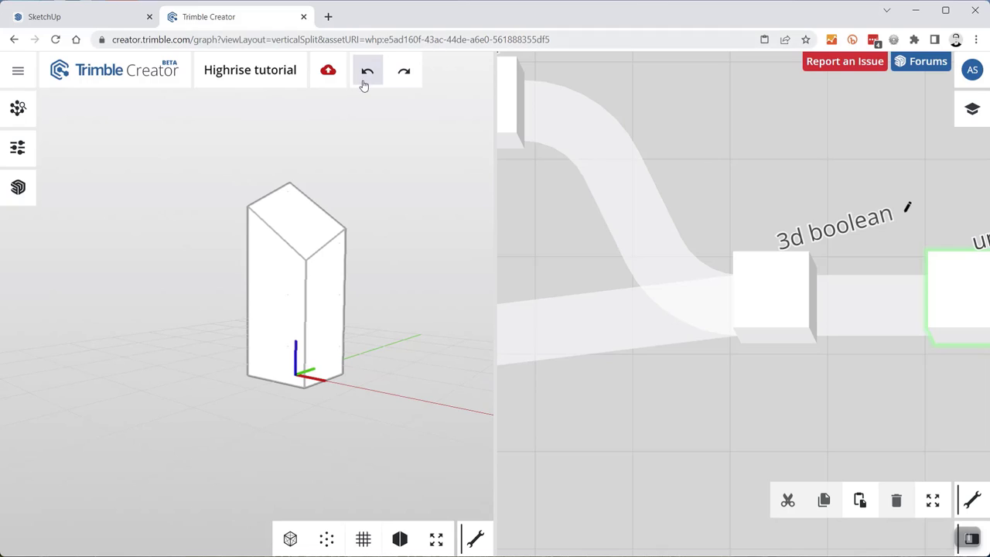
{"action": "left_click", "coordinate": [328, 72]}
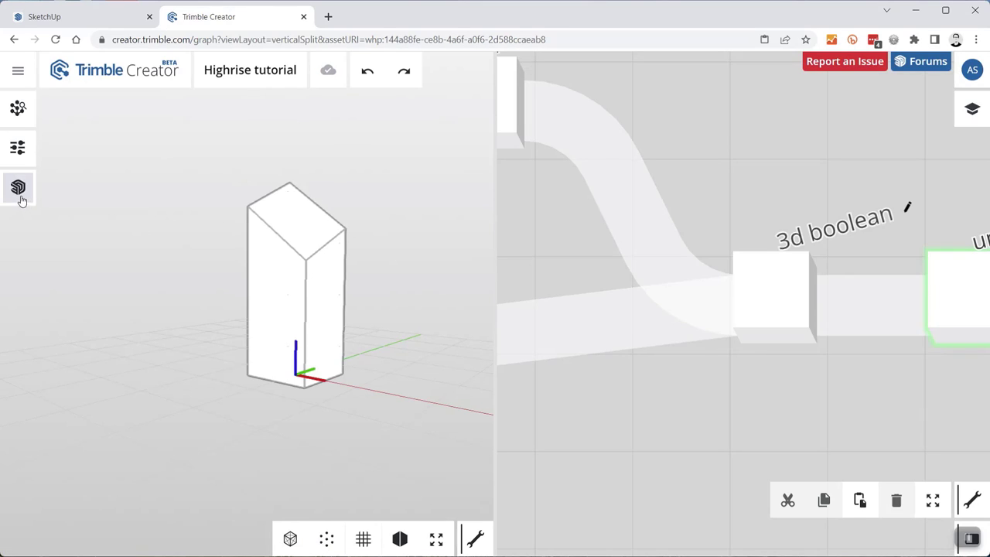
{"action": "left_click", "coordinate": [17, 190]}
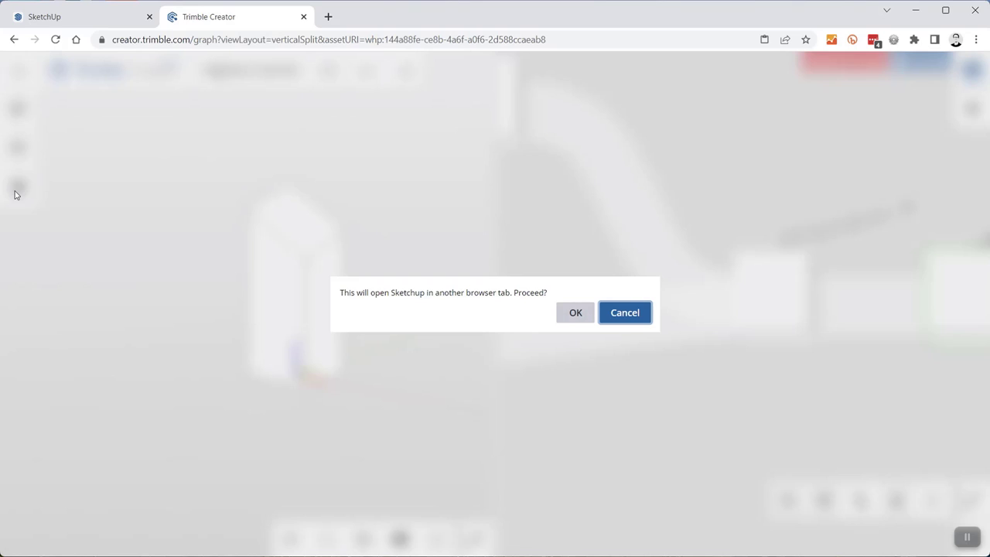
{"action": "left_click", "coordinate": [576, 312]}
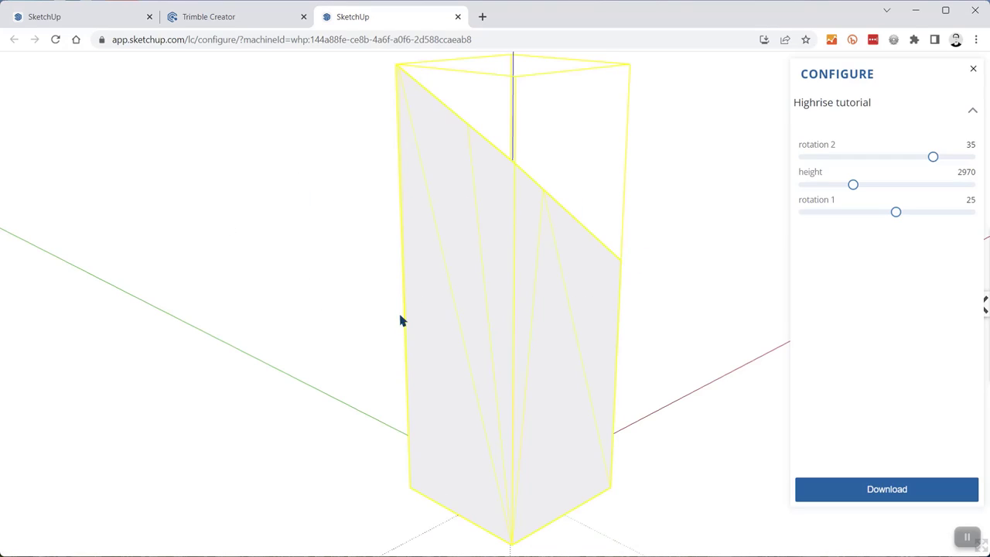
{"action": "mouse_move", "coordinate": [650, 257]}
{"action": "middle_mouse_down"}
{"action": "mouse_move", "coordinate": [298, 281]}
{"action": "mouse_move", "coordinate": [398, 287]}
{"action": "mouse_move", "coordinate": [177, 250]}
{"action": "mouse_move", "coordinate": [279, 250]}
{"action": "middle_mouse_up"}
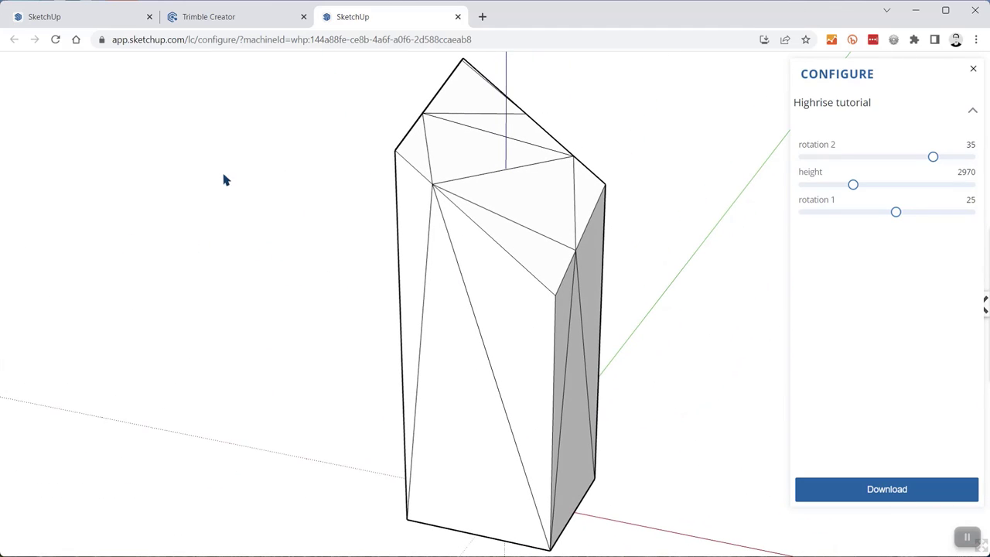
{"action": "left_click", "coordinate": [459, 16]}
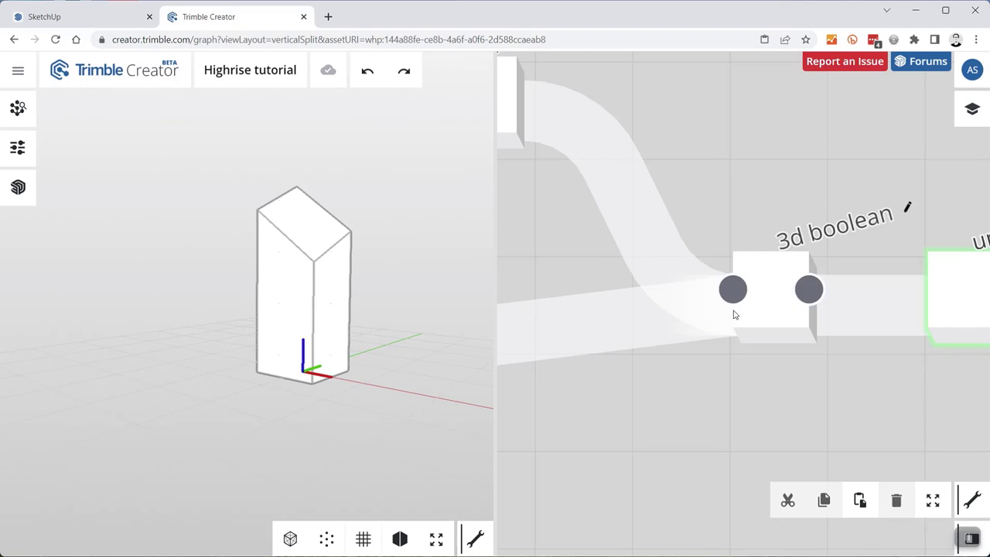
- Connect a new weld vertices node to the unweld vertices output
{"action": "scroll", "coordinate": [692, 317], "scroll_direction": "down", "scroll_amount": 5}
{"action": "scroll", "coordinate": [648, 322], "scroll_direction": "up", "scroll_amount": 5}
{"action": "left_click_drag", "start_coordinate": [608, 277], "coordinate": [745, 300]}
{"action": "type", "text": "weld"}
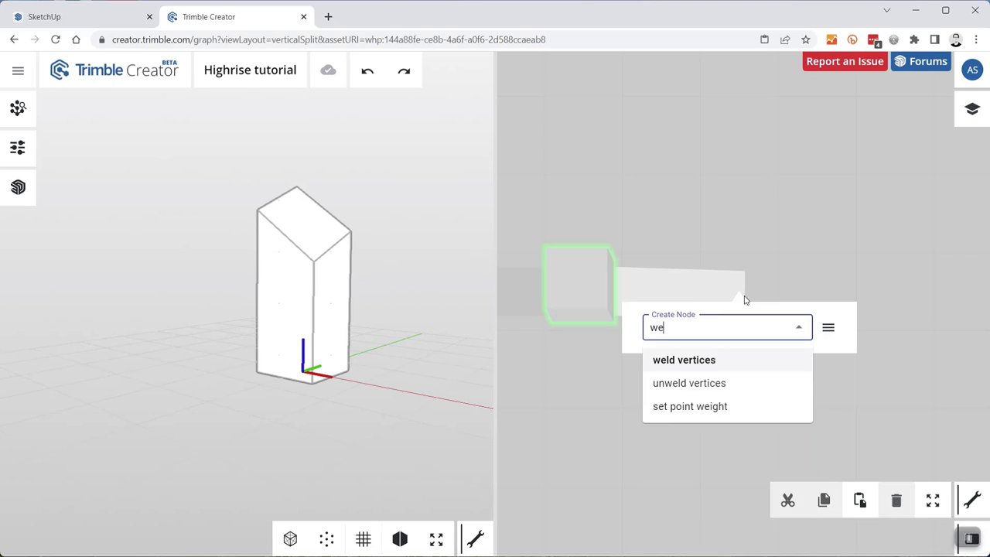
{"action": "left_click", "coordinate": [699, 367]}
- Set the weld angle threshold to 179, collapse the node, and save the graph
{"action": "mouse_move", "coordinate": [703, 280]}
{"action": "left_click", "coordinate": [576, 355]}
{"action": "type", "text": "179"}
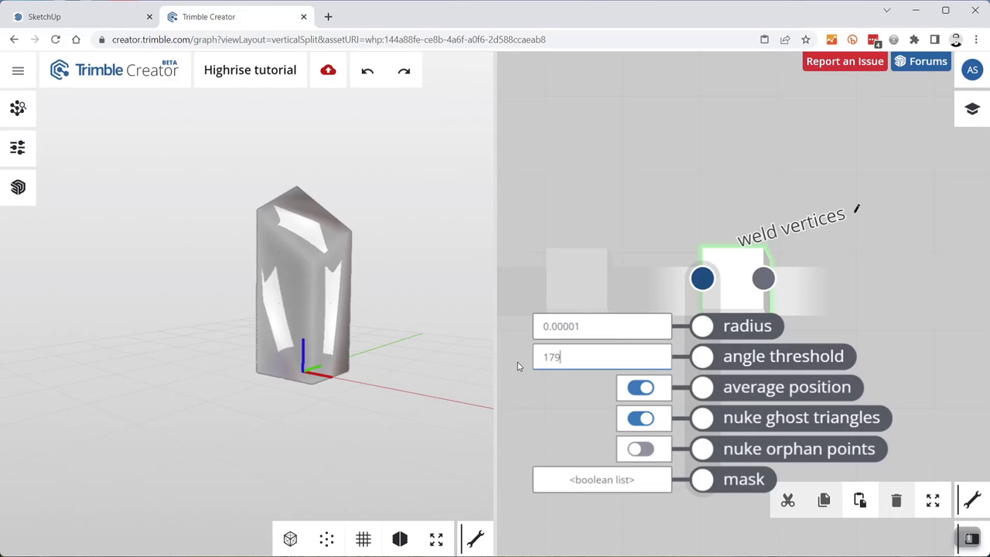
{"action": "key", "text": "Return"}
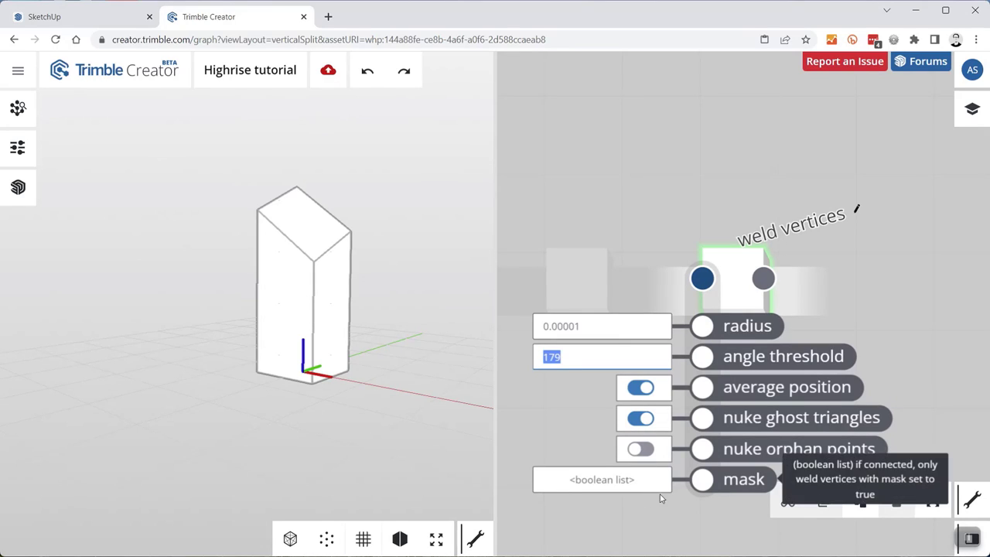
{"action": "left_click", "coordinate": [703, 192]}
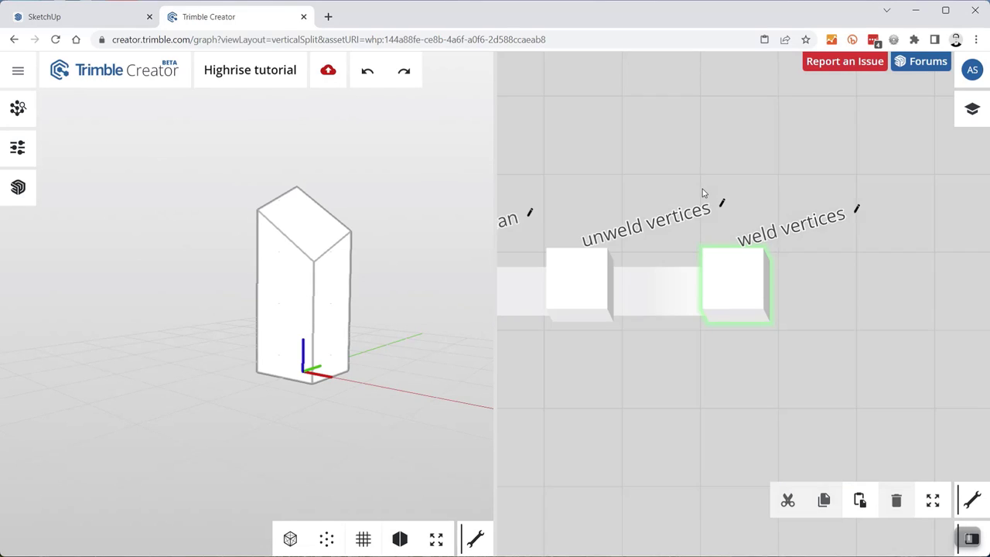
{"action": "left_click", "coordinate": [329, 72]}
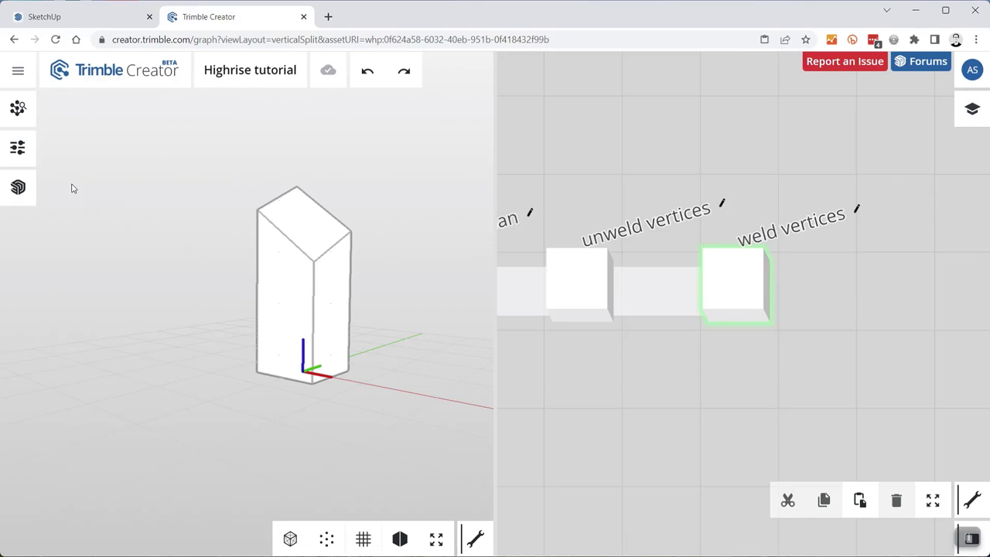
- Open the updated tower in SketchUp in a new tab and orbit around it
{"action": "left_click", "coordinate": [19, 187]}
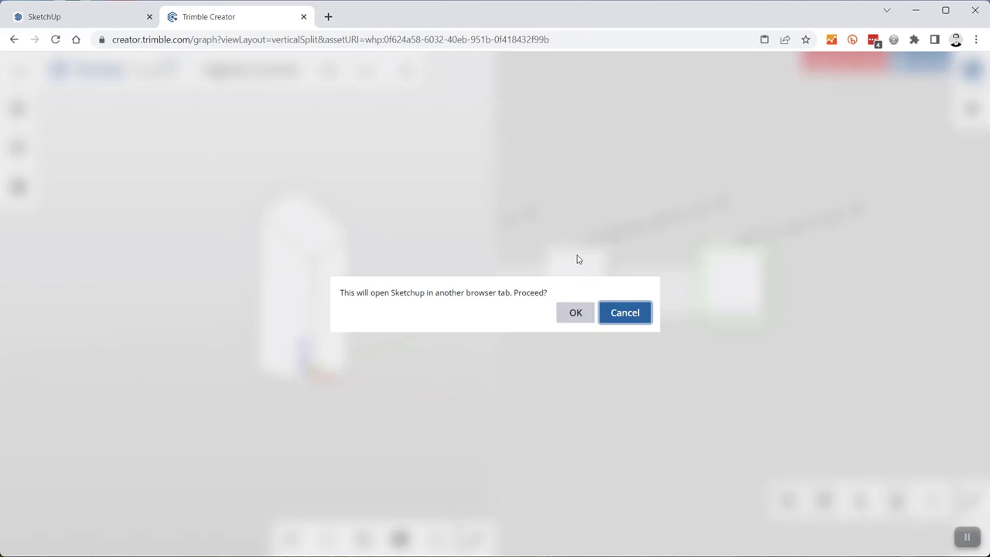
{"action": "left_click", "coordinate": [573, 310]}
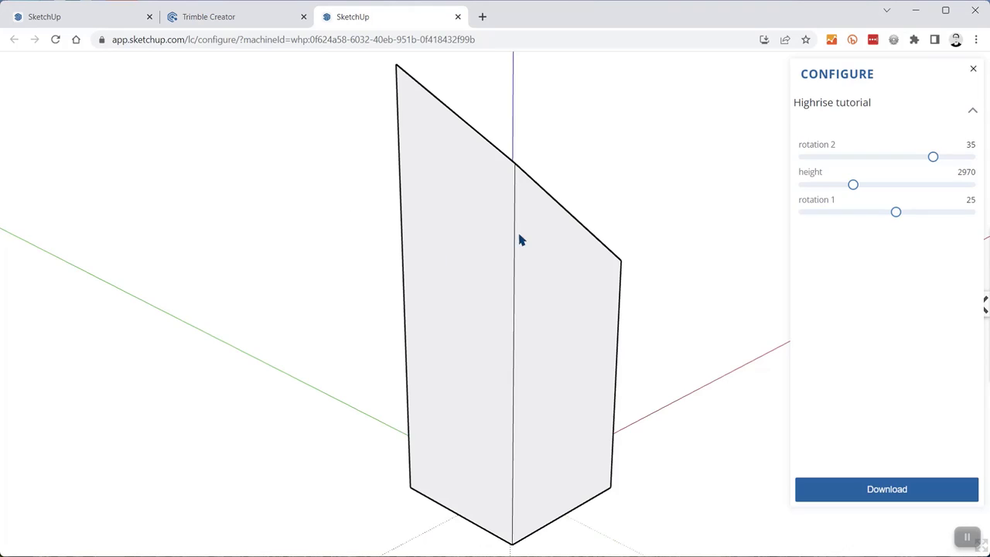
{"action": "mouse_move", "coordinate": [677, 276]}
{"action": "middle_mouse_down"}
{"action": "mouse_move", "coordinate": [447, 316]}
{"action": "mouse_move", "coordinate": [228, 258]}
{"action": "mouse_move", "coordinate": [646, 263]}
{"action": "mouse_move", "coordinate": [170, 281]}
{"action": "mouse_move", "coordinate": [451, 294]}
{"action": "mouse_move", "coordinate": [285, 316]}
{"action": "middle_mouse_up"}
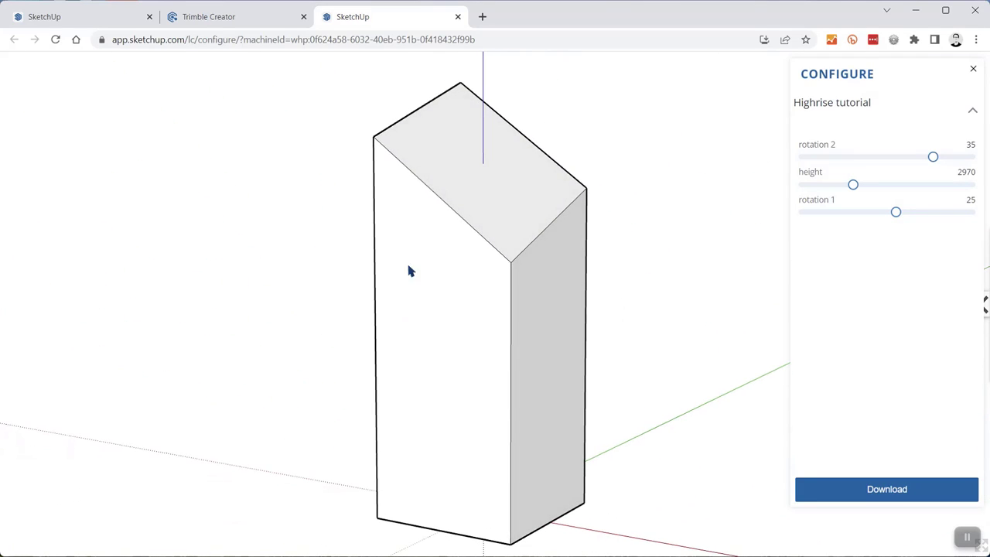
{"action": "middle_click_drag", "start_coordinate": [563, 133], "coordinate": [610, 144]}
{"action": "scroll", "coordinate": [568, 253], "scroll_direction": "down", "scroll_amount": 4}
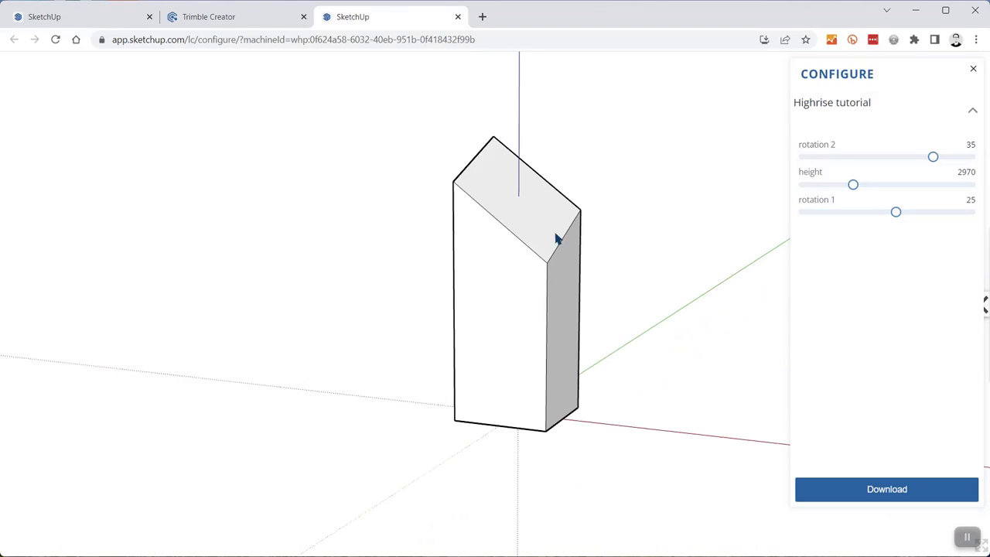
- Set rotation 2 to 25 in the configurator and download Highrise tutorial.skp
{"action": "middle_click_drag", "start_coordinate": [466, 209], "coordinate": [501, 267]}
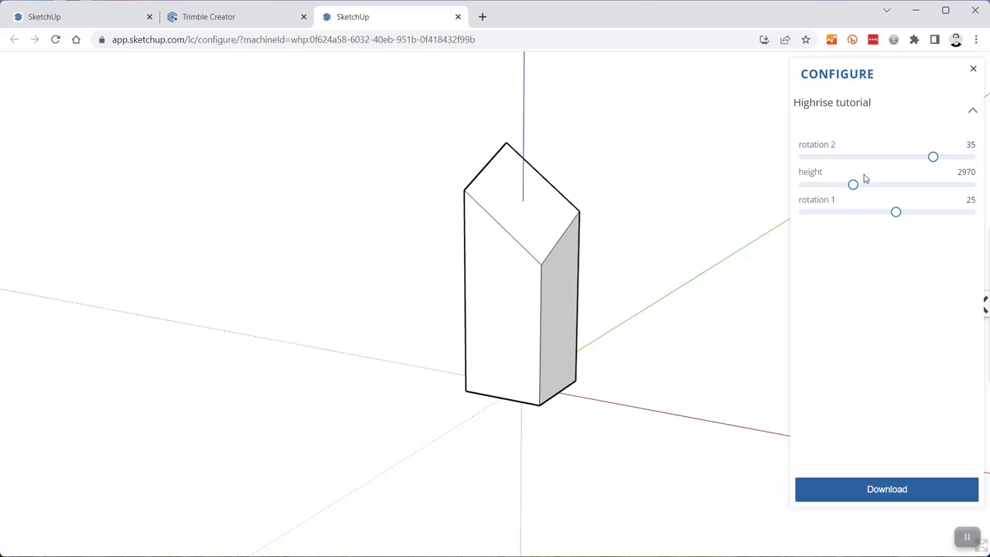
{"action": "left_click_drag", "start_coordinate": [935, 157], "coordinate": [896, 158]}
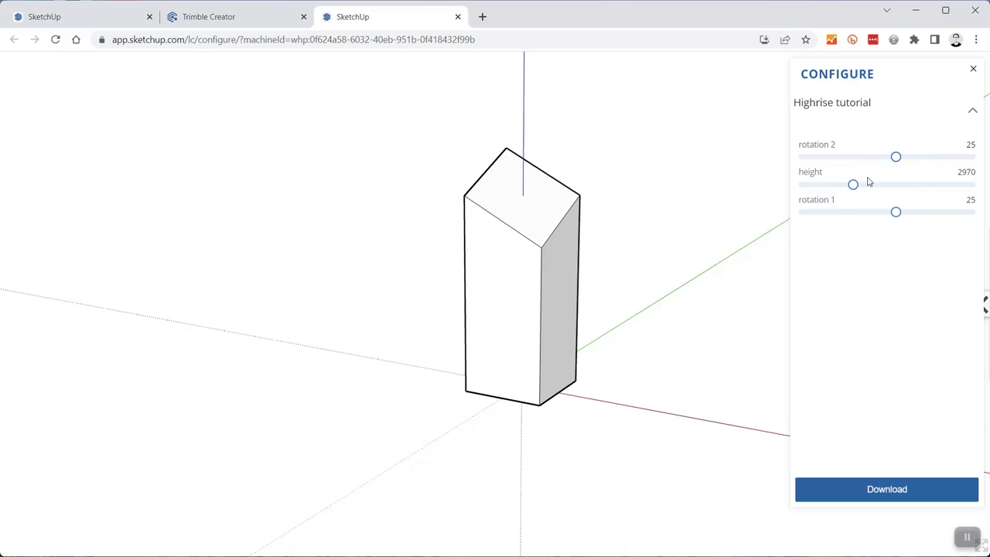
{"action": "left_click", "coordinate": [887, 490]}
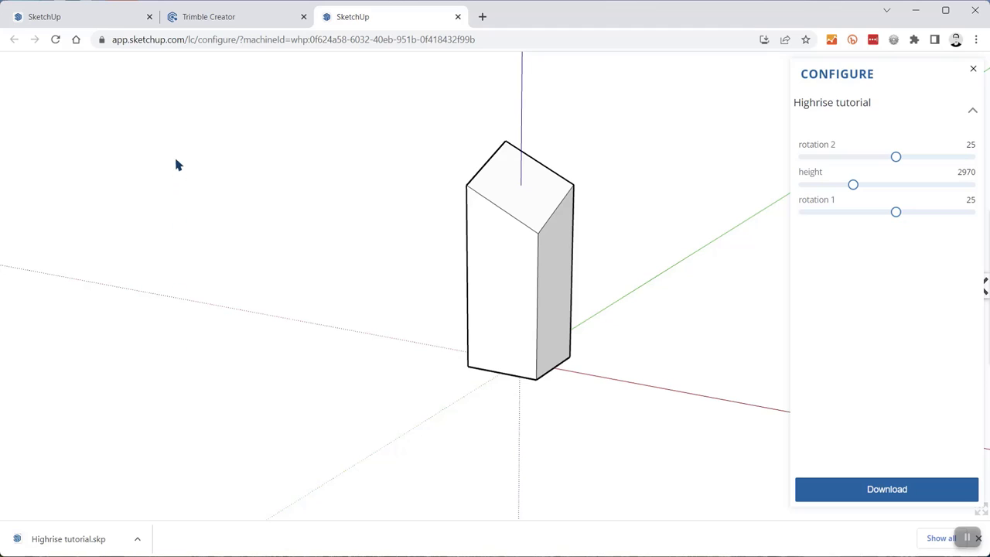
- Return to the Clipped Highrise example, orbit down over the four towers, and select the back-right one
{"action": "left_click", "coordinate": [77, 15]}
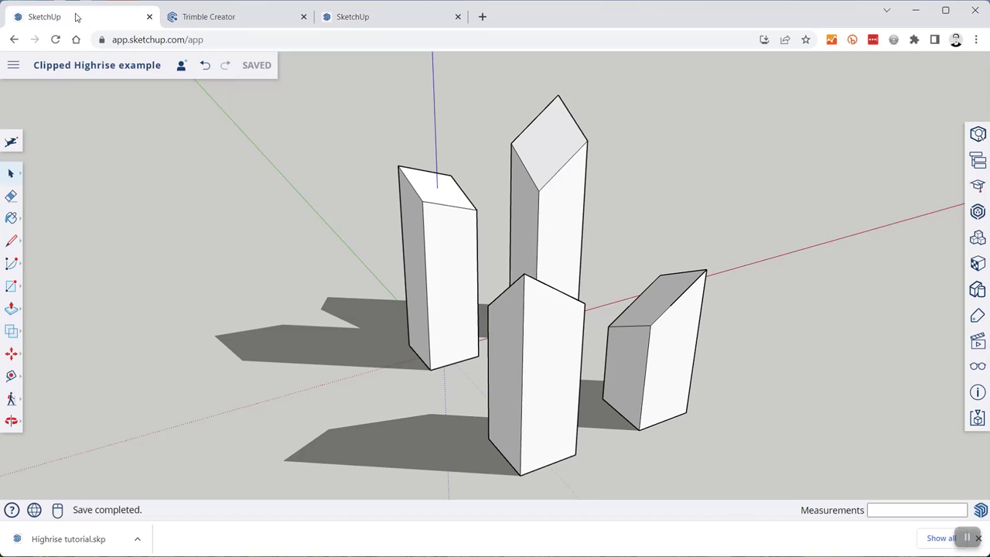
{"action": "middle_click_drag", "start_coordinate": [671, 187], "coordinate": [516, 266]}
{"action": "scroll", "coordinate": [548, 172], "scroll_direction": "down", "scroll_amount": 3}
{"action": "middle_click_drag", "start_coordinate": [548, 172], "coordinate": [524, 201]}
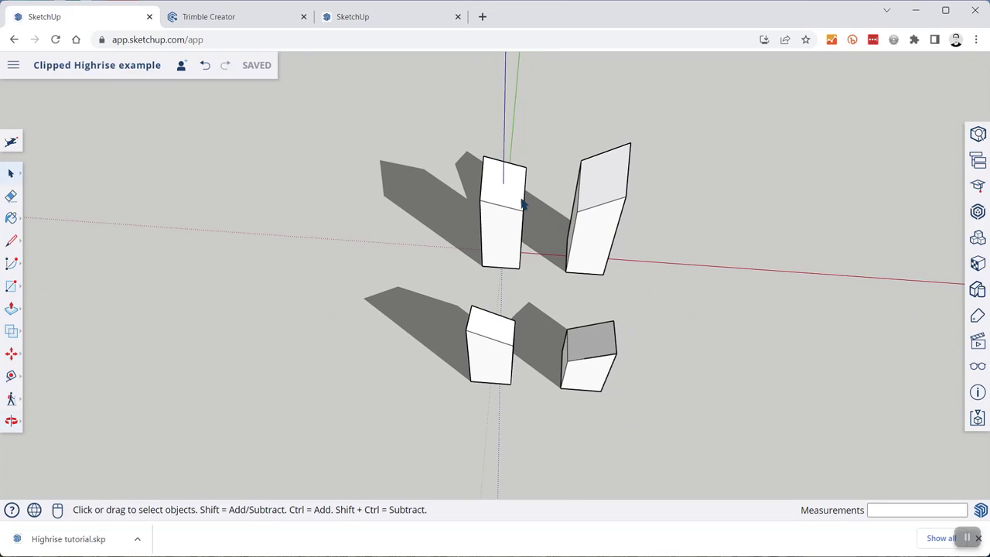
{"action": "left_click", "coordinate": [619, 193]}
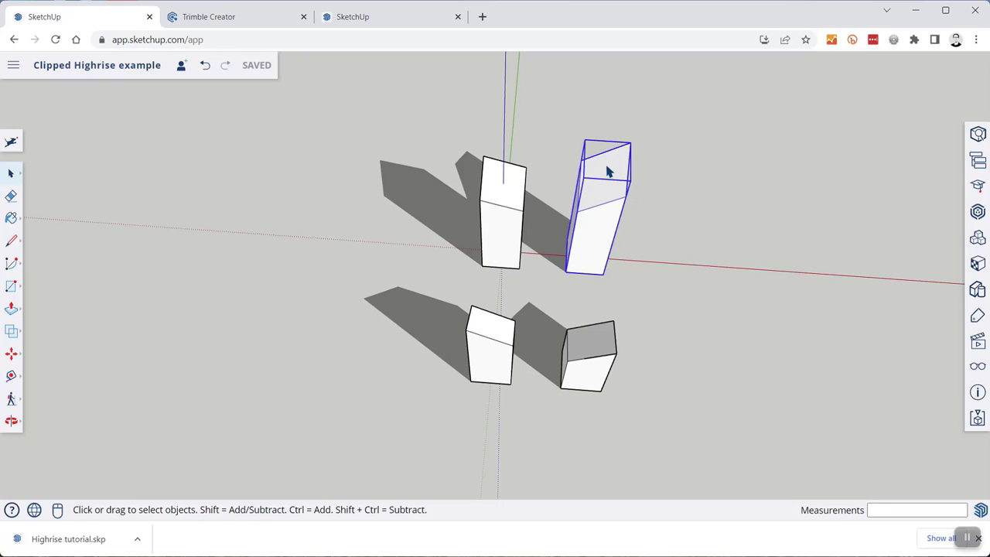
{"action": "key", "text": "m"}
{"action": "mouse_move", "coordinate": [625, 161]}
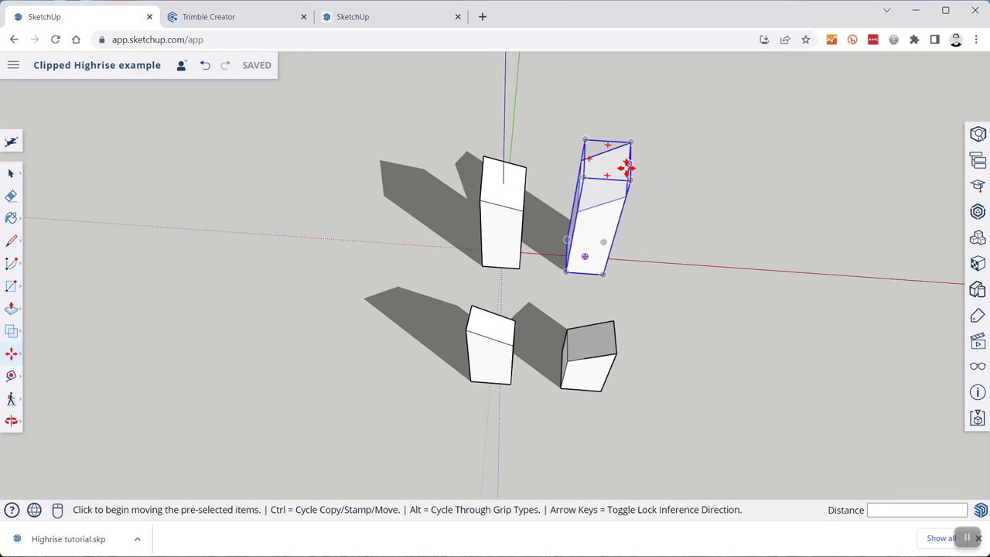
{"action": "key", "text": "Escape"}
{"action": "key", "text": "space"}
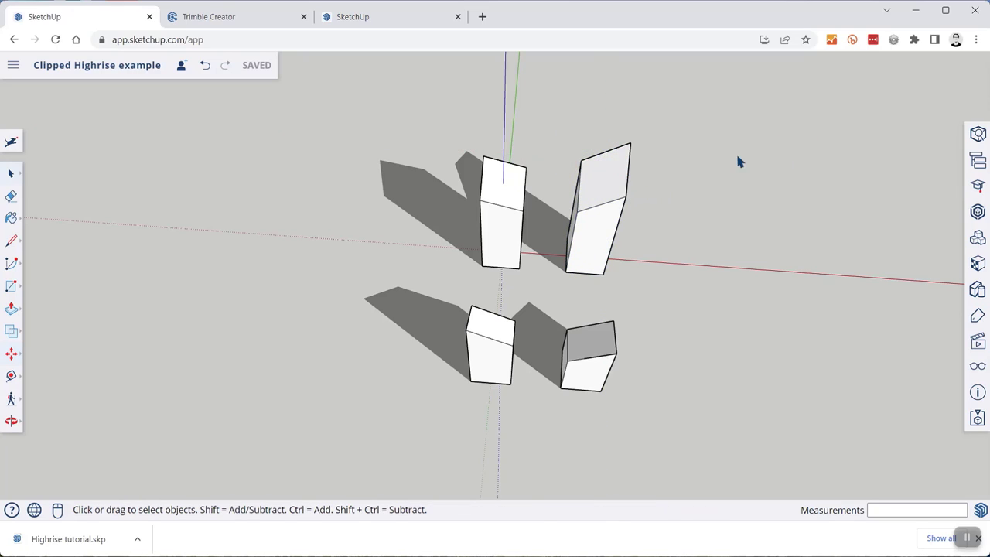
- Copy the back-right tower with Move plus Ctrl, placing the copy just to its right
{"action": "left_click", "coordinate": [601, 225]}
{"action": "key", "text": "m"}
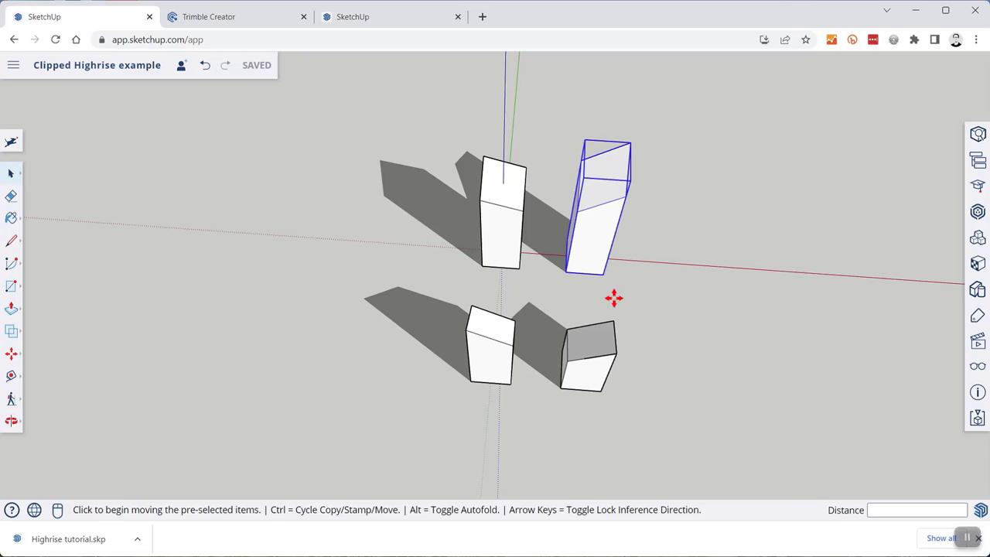
{"action": "left_click", "coordinate": [603, 275]}
{"action": "key", "text": "ctrl"}
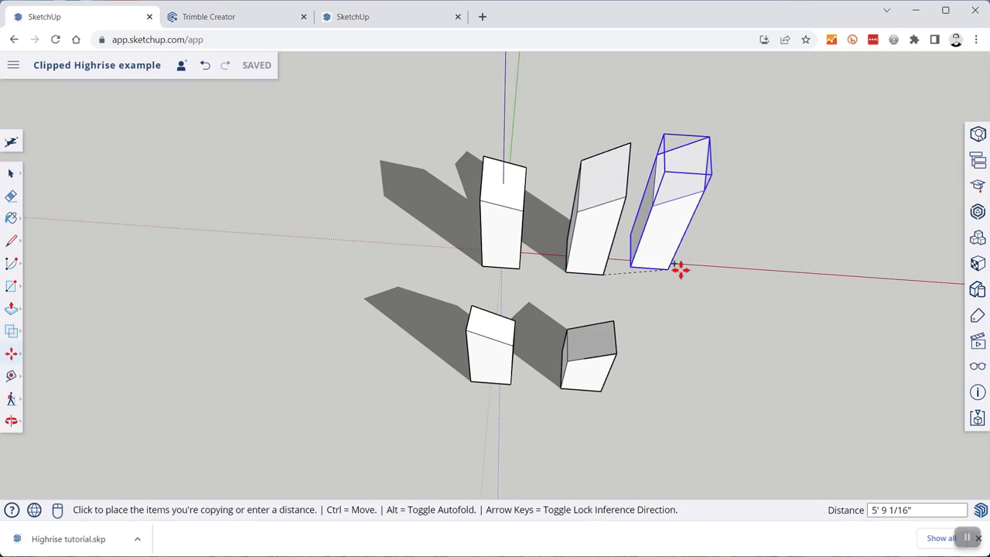
{"action": "left_click", "coordinate": [701, 277]}
{"action": "key", "text": "space"}
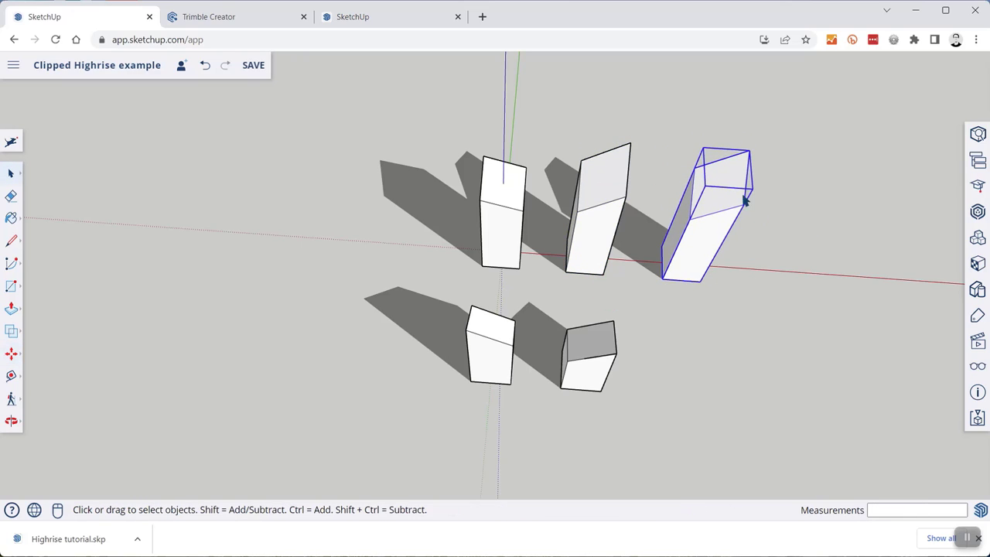
{"action": "scroll", "coordinate": [745, 201], "scroll_direction": "up", "scroll_amount": 3}
{"action": "middle_click_drag", "start_coordinate": [630, 289], "coordinate": [675, 204]}
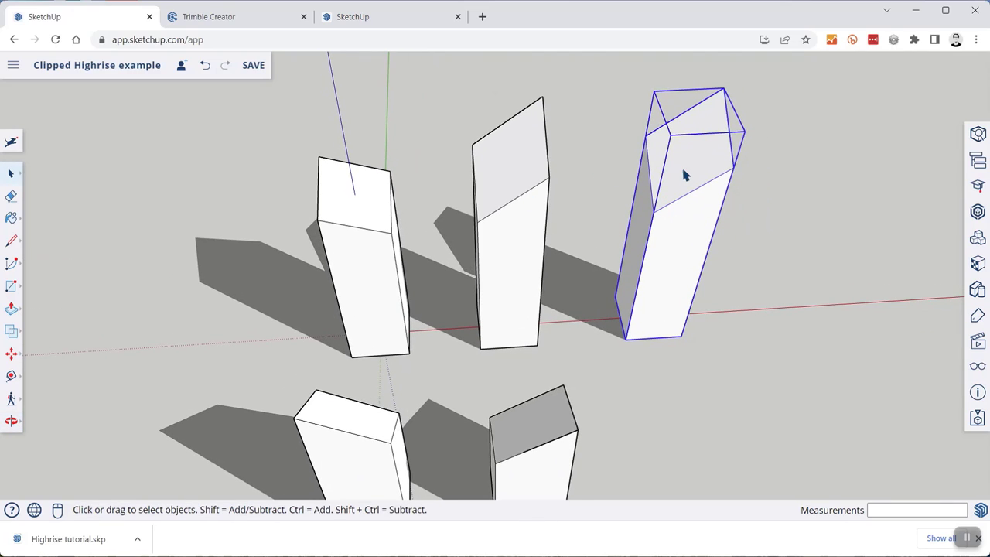
- Try the copied tower's height scale in Configure, then delete the copy and close the panel
{"action": "double_click", "coordinate": [682, 171]}
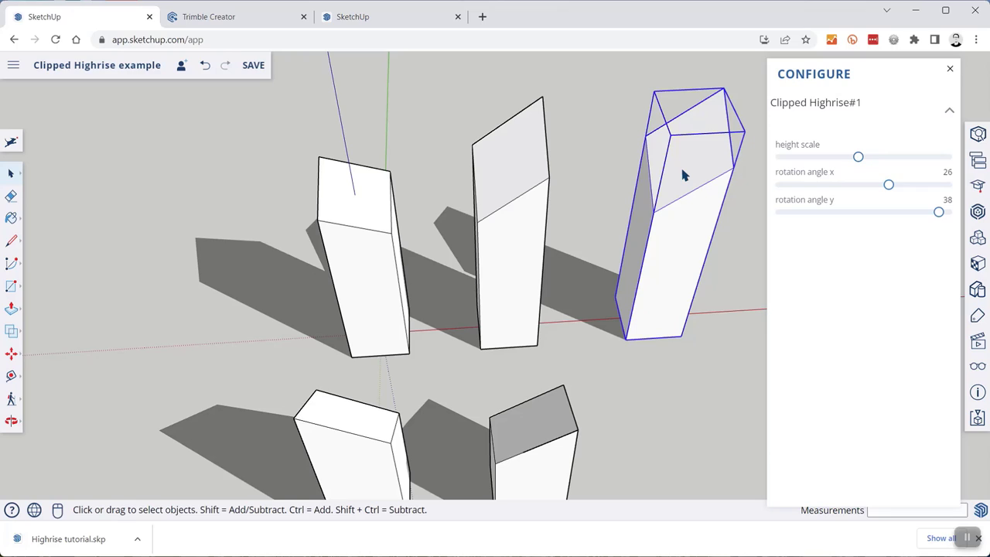
{"action": "mouse_move", "coordinate": [858, 158]}
{"action": "left_mouse_down"}
{"action": "mouse_move", "coordinate": [838, 159]}
{"action": "mouse_move", "coordinate": [879, 160]}
{"action": "mouse_move", "coordinate": [862, 161]}
{"action": "left_mouse_up"}
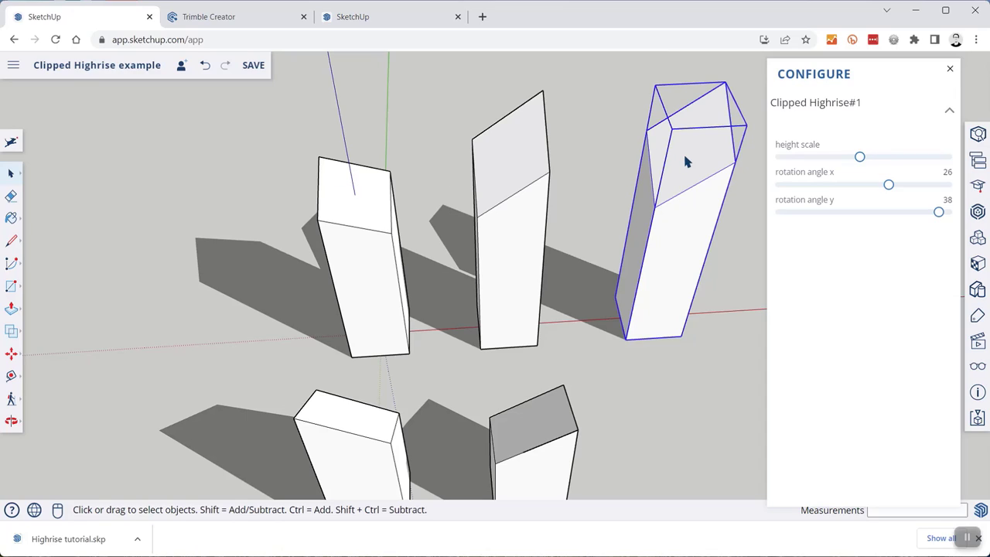
{"action": "left_click", "coordinate": [734, 245]}
{"action": "left_click", "coordinate": [678, 176]}
{"action": "key", "text": "Delete"}
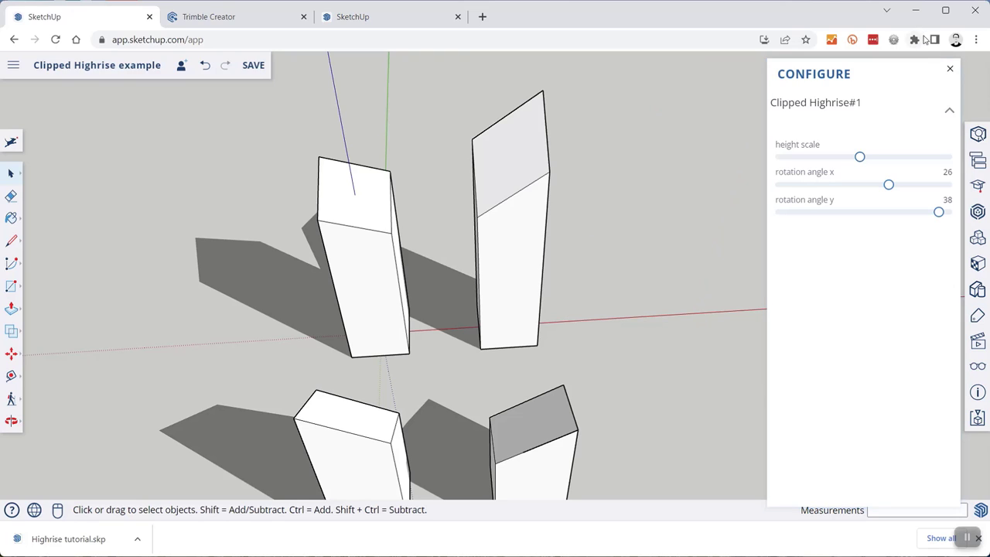
{"action": "left_click", "coordinate": [950, 68]}
- Orbit to view the four remaining towers from a higher, steeper angle
{"action": "middle_click_drag", "start_coordinate": [661, 234], "coordinate": [479, 247]}
{"action": "middle_click_drag", "start_coordinate": [348, 328], "coordinate": [292, 273]}
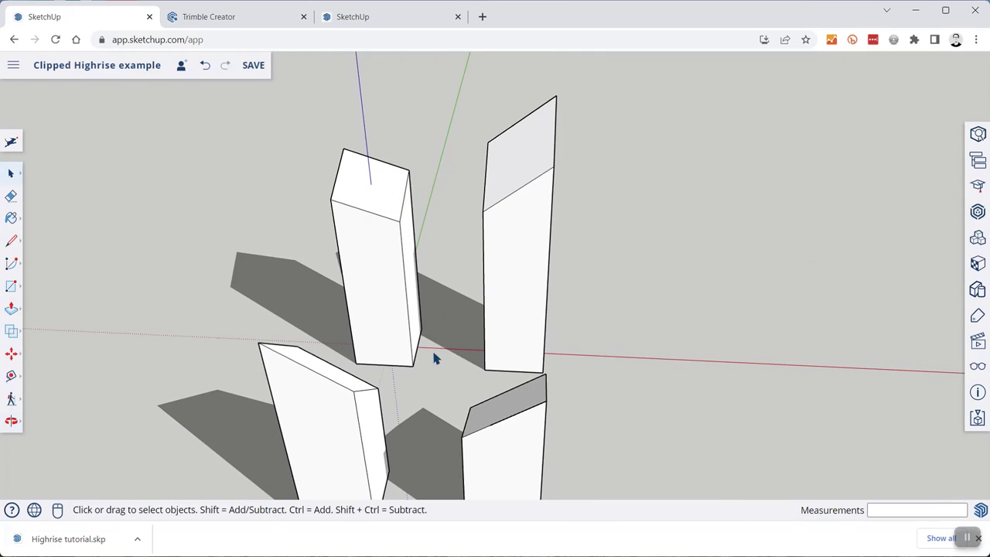
{"action": "scroll", "coordinate": [436, 359], "scroll_direction": "down", "scroll_amount": 3}
{"action": "middle_click_drag", "start_coordinate": [416, 263], "coordinate": [372, 328]}
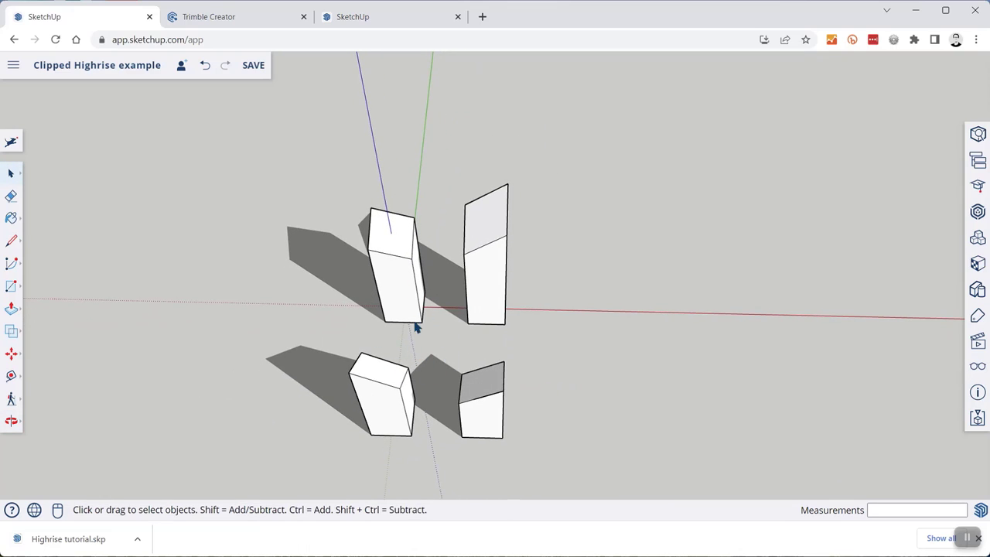
{"action": "middle_click_drag", "start_coordinate": [475, 291], "coordinate": [475, 390]}
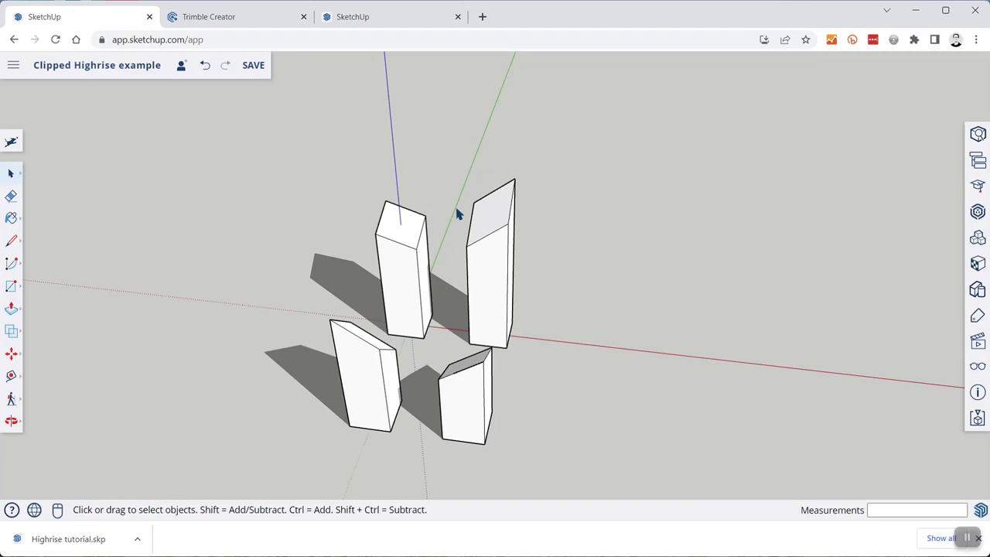
{"action": "middle_click_drag", "start_coordinate": [410, 286], "coordinate": [372, 351]}
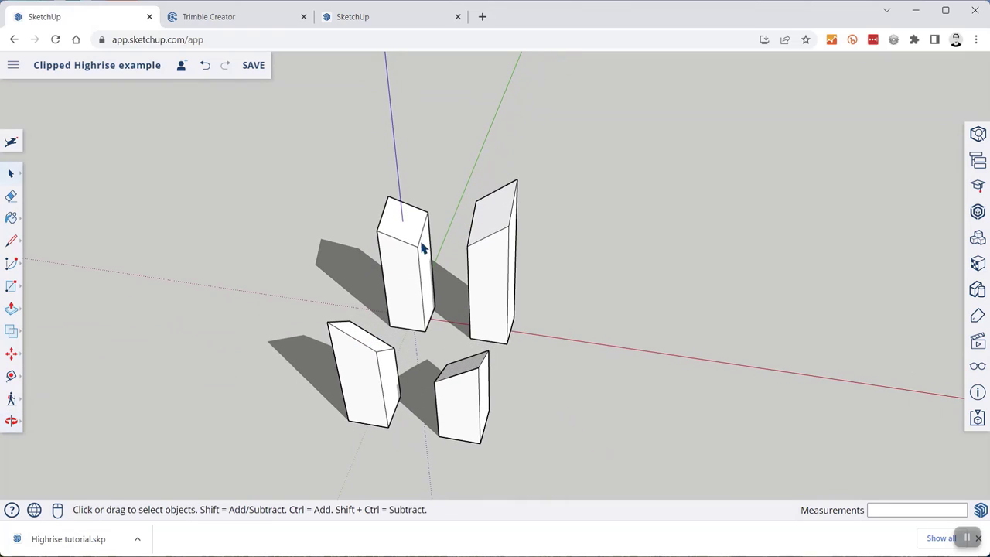
{"action": "scroll", "coordinate": [422, 247], "scroll_direction": "up", "scroll_amount": 2}
{"action": "left_click", "coordinate": [516, 233]}
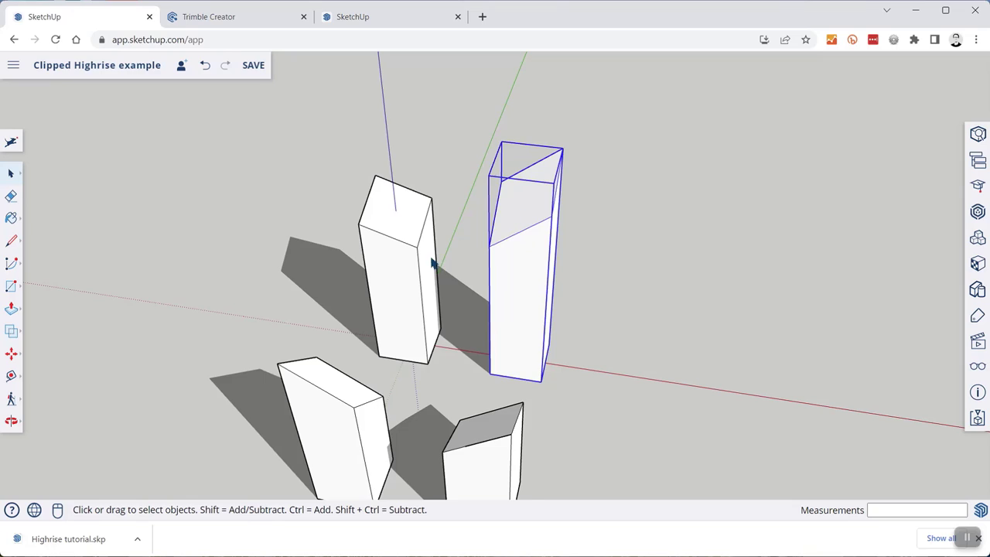
{"action": "right_click", "coordinate": [511, 241]}
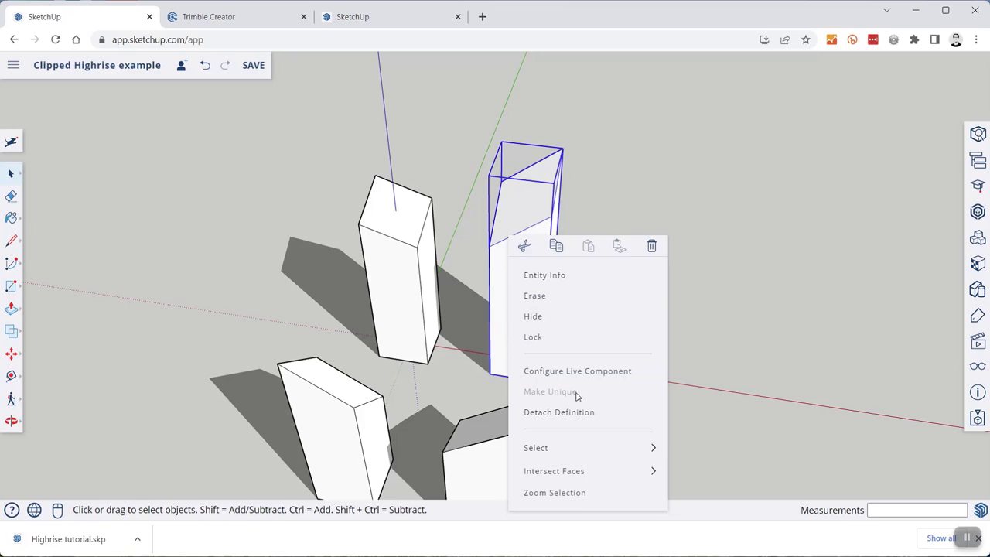
{"action": "left_click", "coordinate": [402, 251]}
{"action": "right_click", "coordinate": [392, 226]}
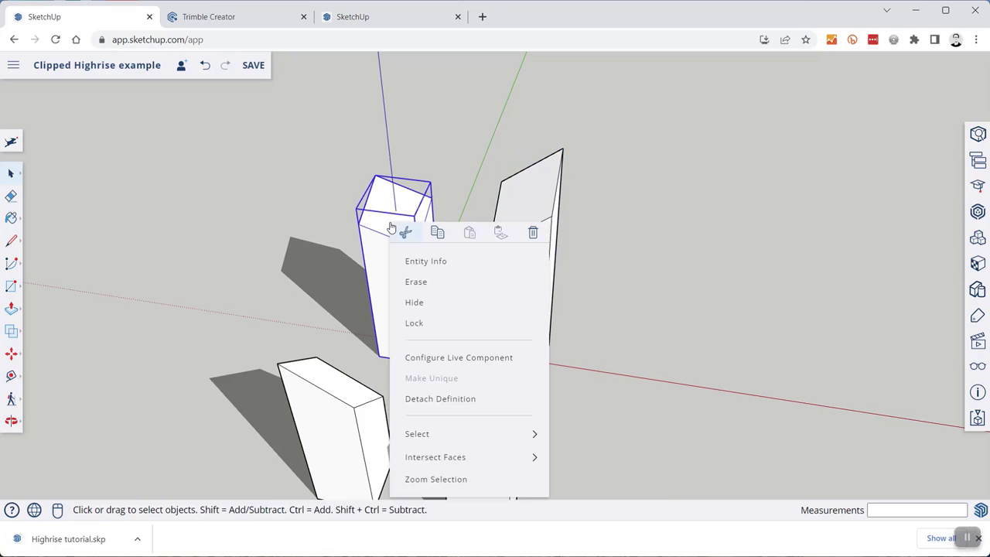
{"action": "left_click", "coordinate": [349, 398]}
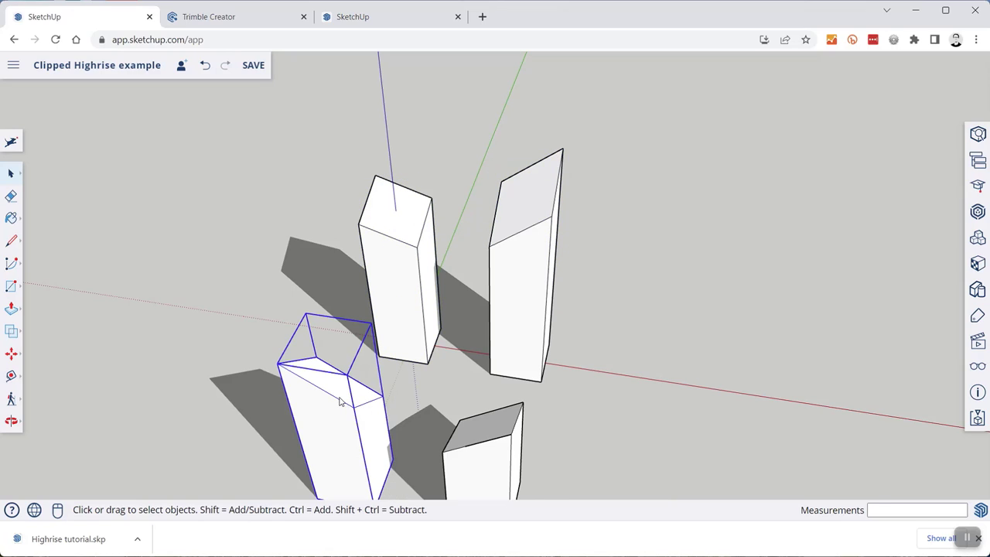
{"action": "right_click", "coordinate": [341, 399]}
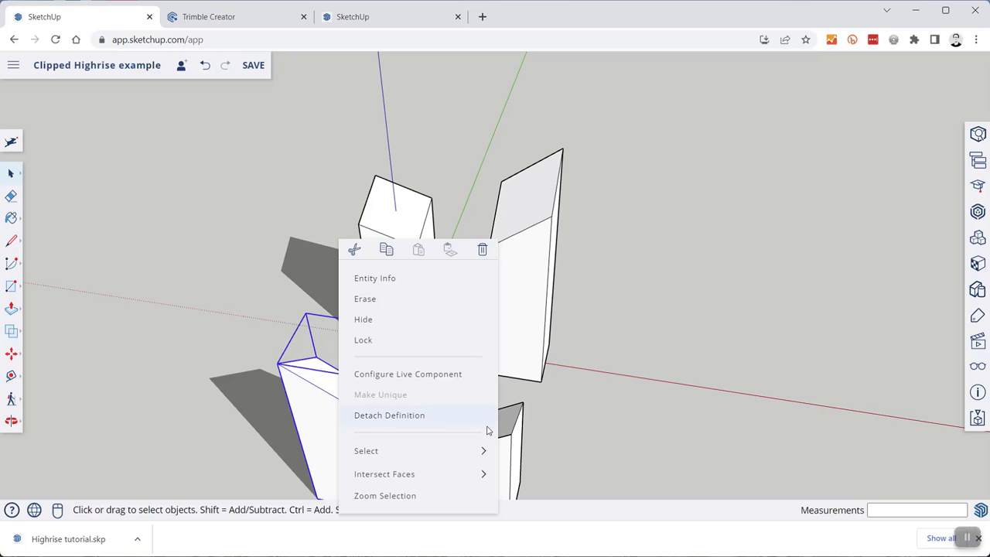
{"action": "left_click", "coordinate": [517, 433]}
{"action": "right_click", "coordinate": [512, 430]}
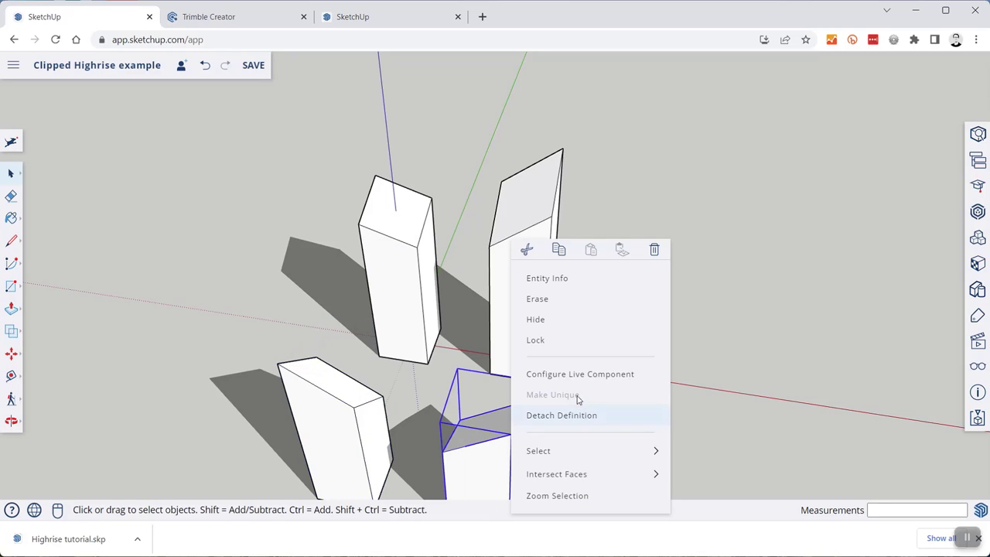
{"action": "left_click", "coordinate": [730, 228]}
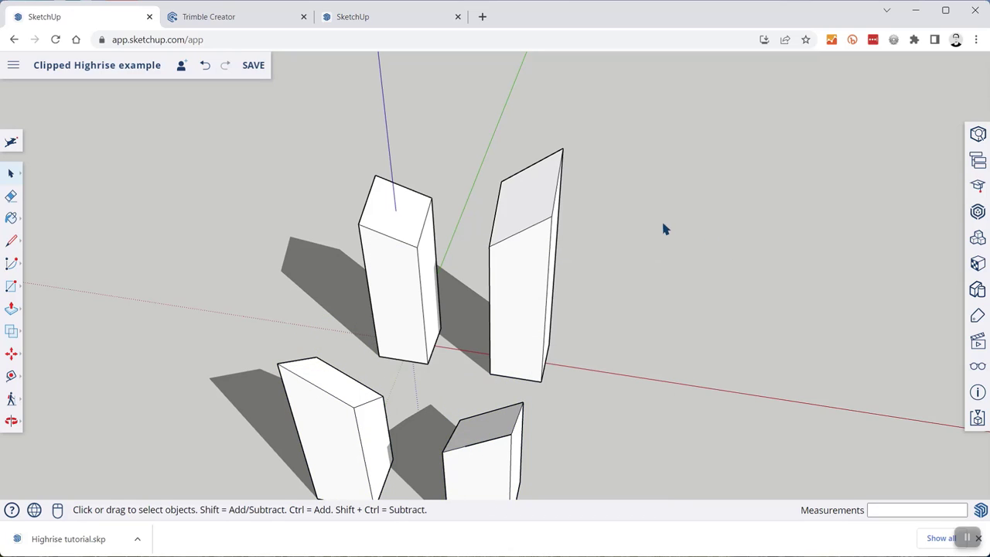
{"action": "scroll", "coordinate": [659, 203], "scroll_direction": "down", "scroll_amount": 2}
- Select the tall tilted tower and set its rotation angle x to 28
{"action": "middle_click_drag", "start_coordinate": [650, 313], "coordinate": [545, 249]}
{"action": "left_click", "coordinate": [533, 212]}
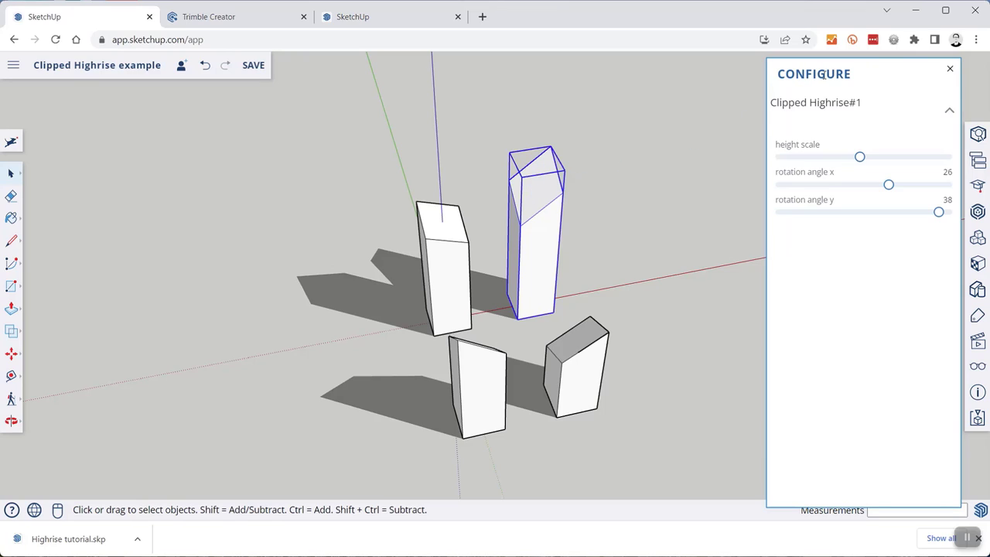
{"action": "left_click_drag", "start_coordinate": [859, 158], "coordinate": [897, 186]}
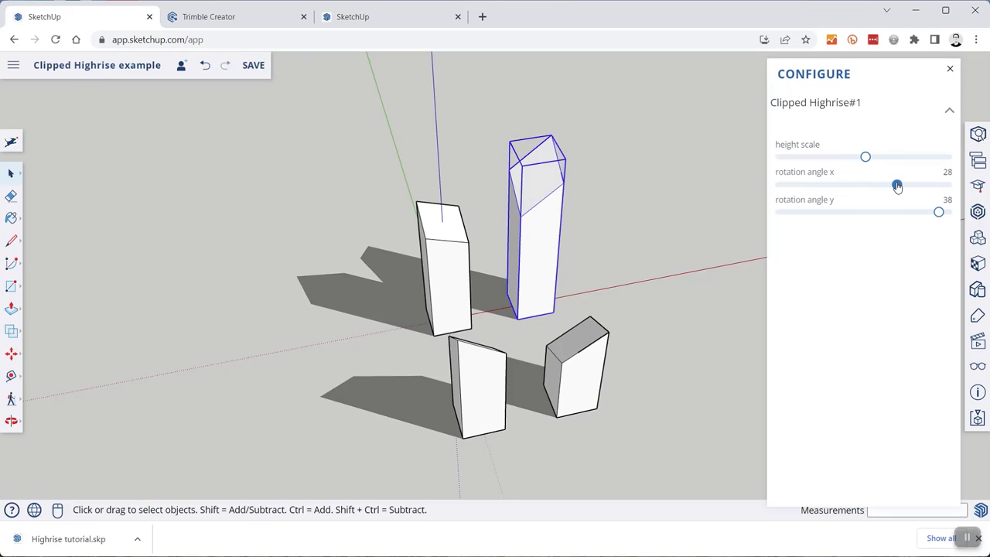
{"action": "mouse_move", "coordinate": [938, 214]}
{"action": "left_mouse_down"}
{"action": "mouse_move", "coordinate": [879, 217]}
{"action": "mouse_move", "coordinate": [938, 222]}
{"action": "left_mouse_up"}
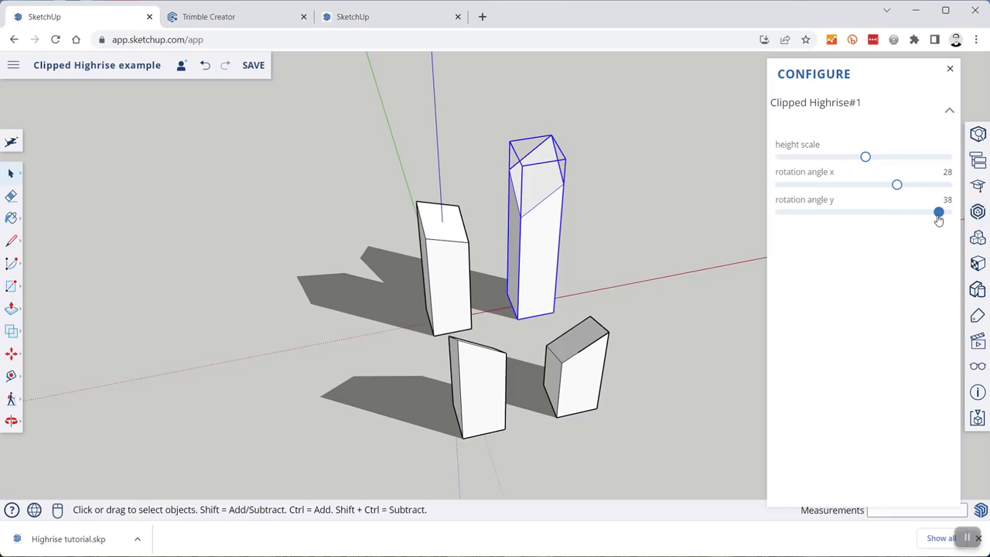
{"action": "left_click", "coordinate": [635, 240]}
- Lower the tall tower's height scale slightly, then close the configuration options
{"action": "left_click", "coordinate": [586, 350]}
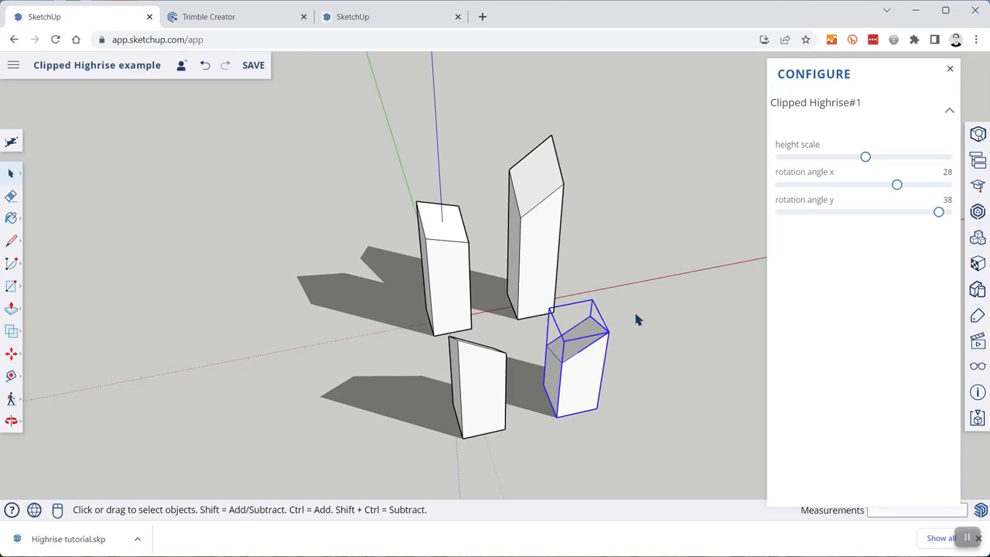
{"action": "left_click", "coordinate": [865, 157]}
{"action": "mouse_move", "coordinate": [863, 158]}
{"action": "left_mouse_down"}
{"action": "mouse_move", "coordinate": [853, 161]}
{"action": "mouse_move", "coordinate": [862, 157]}
{"action": "left_mouse_up"}
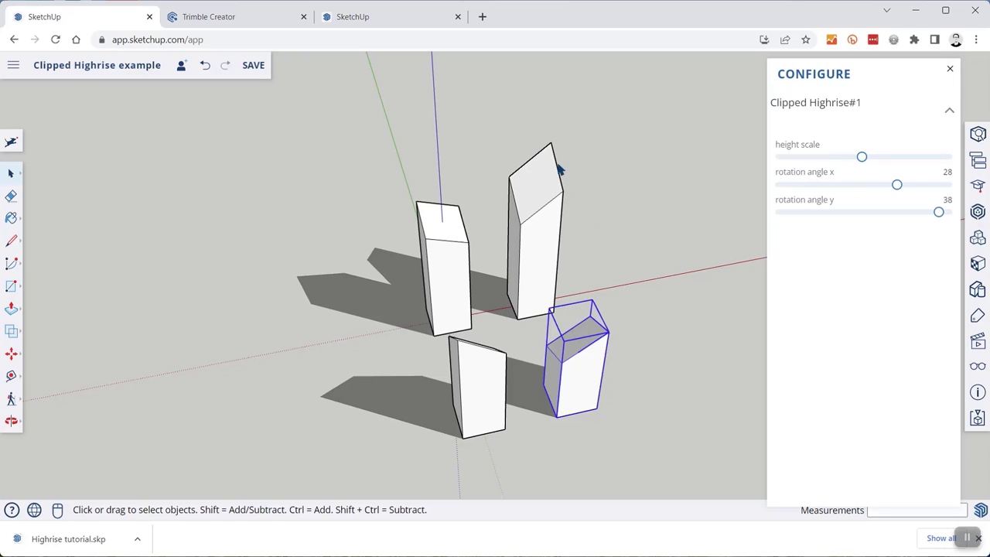
{"action": "left_click", "coordinate": [950, 72]}
{"action": "left_click", "coordinate": [610, 222]}
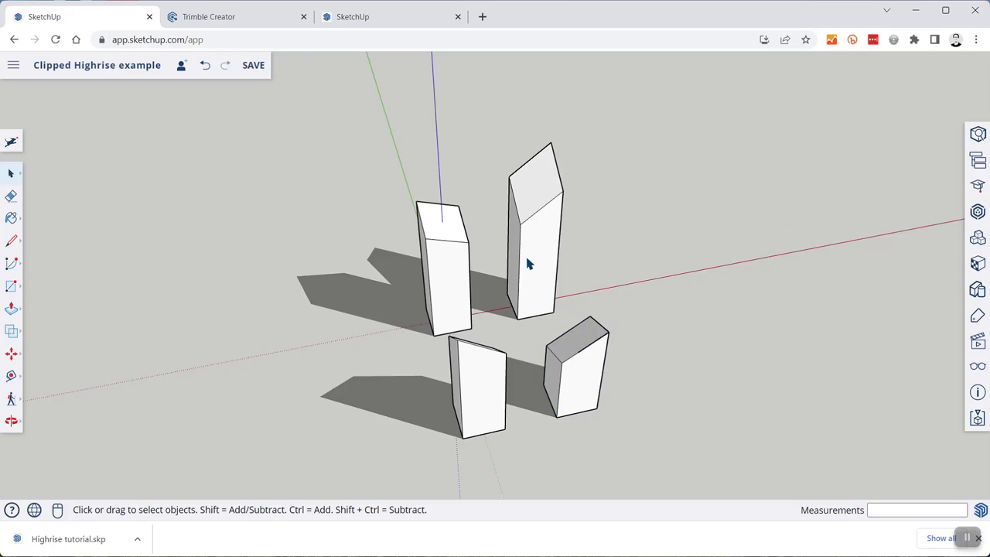
- Preview a taller Clipped Highrise#3 on the lower-right tower, then revert and close its options
{"action": "scroll", "coordinate": [511, 282], "scroll_direction": "up", "scroll_amount": 2}
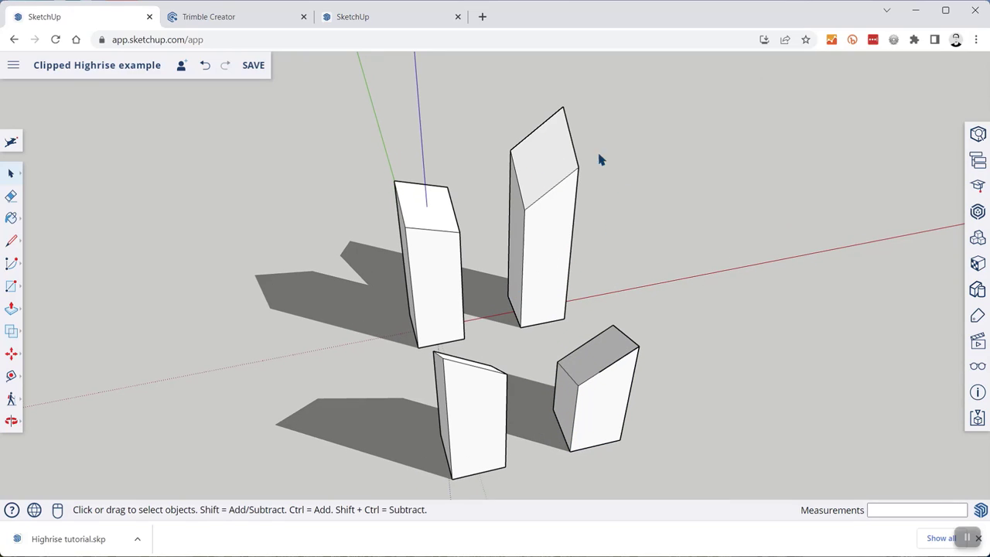
{"action": "left_click", "coordinate": [597, 360]}
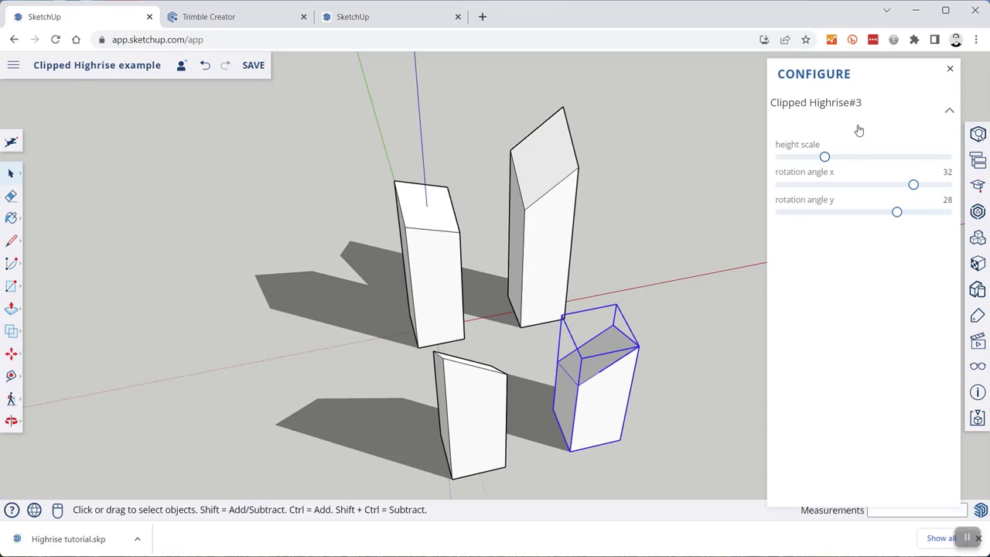
{"action": "mouse_move", "coordinate": [828, 162]}
{"action": "left_mouse_down"}
{"action": "mouse_move", "coordinate": [864, 159]}
{"action": "mouse_move", "coordinate": [829, 160]}
{"action": "left_mouse_up"}
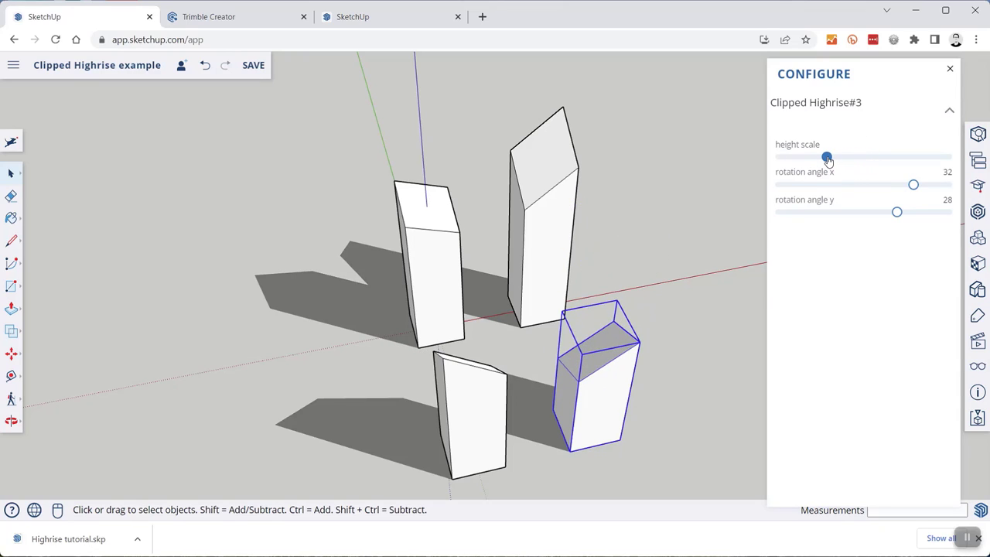
{"action": "left_click", "coordinate": [950, 69]}
- Shrink the left Clipped Highrise#2 into a small block with the height scale slider
{"action": "middle_click_drag", "start_coordinate": [592, 299], "coordinate": [468, 250]}
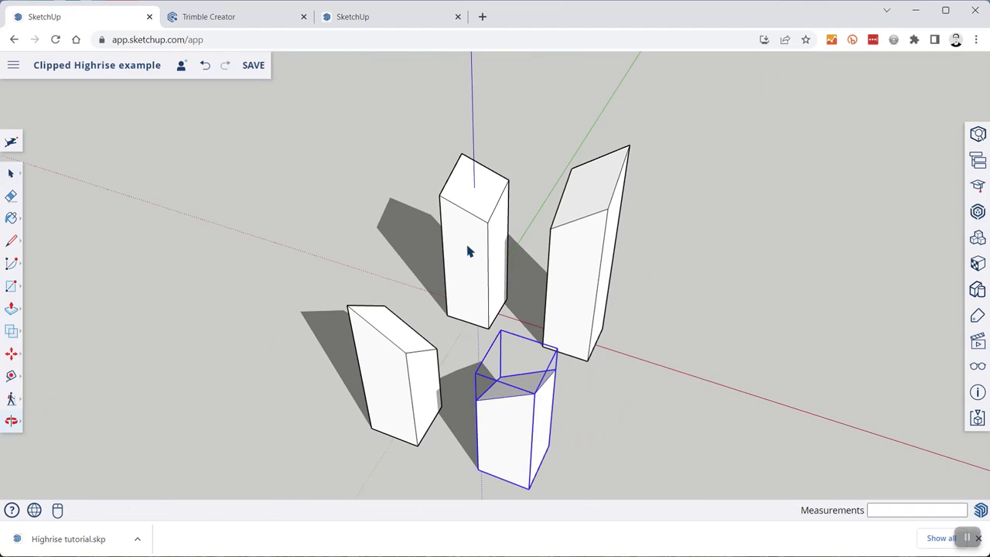
{"action": "left_click", "coordinate": [380, 355]}
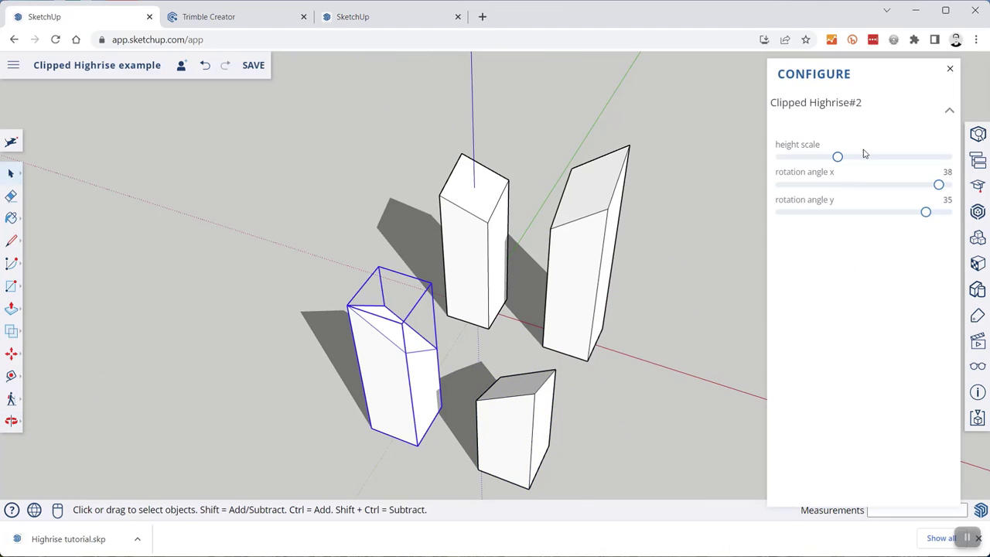
{"action": "left_click_drag", "start_coordinate": [836, 159], "coordinate": [800, 164]}
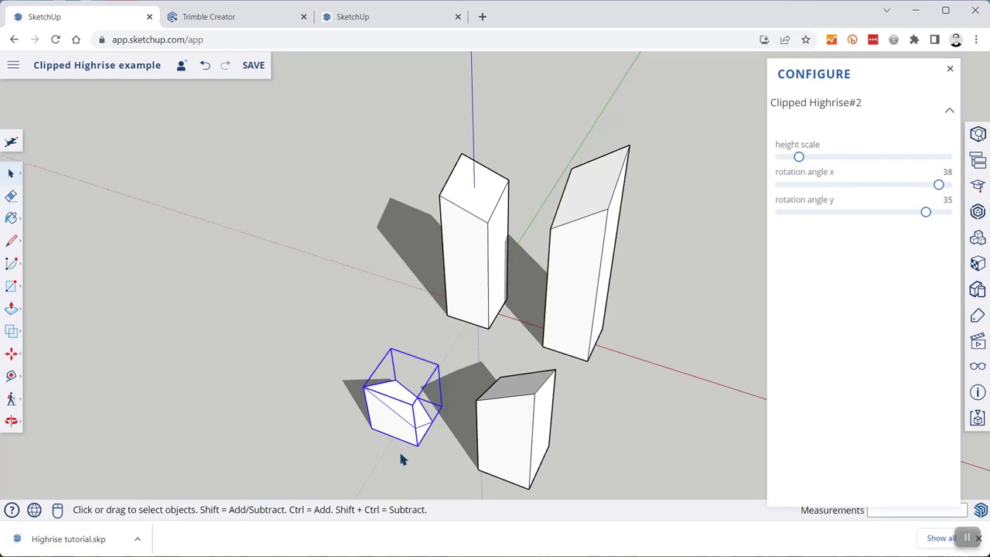
{"action": "scroll", "coordinate": [402, 418], "scroll_direction": "up", "scroll_amount": 5}
{"action": "middle_click_drag", "start_coordinate": [504, 376], "coordinate": [496, 352]}
{"action": "left_click", "coordinate": [499, 391]}
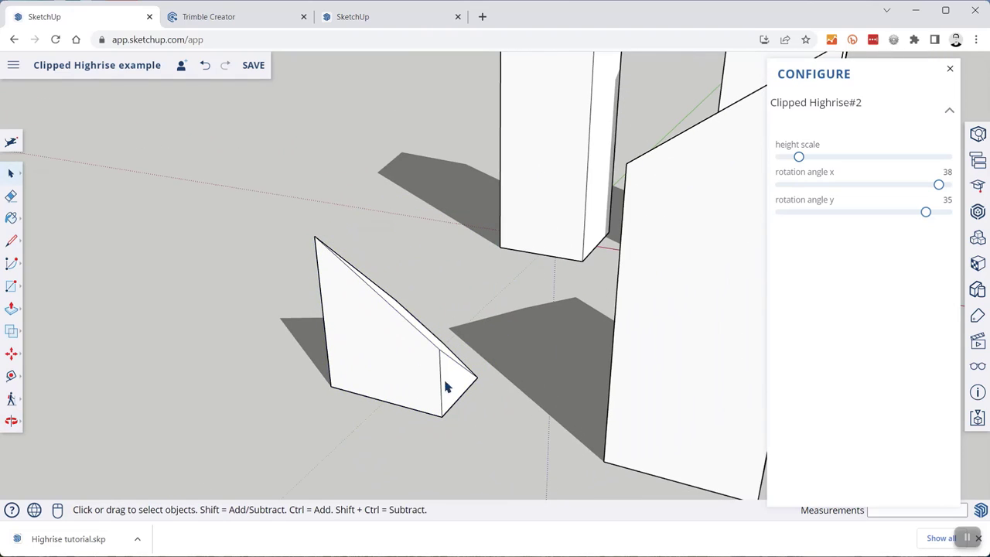
- Grow the small block back into a tall highrise by raising its height scale
{"action": "middle_click_drag", "start_coordinate": [513, 294], "coordinate": [431, 253]}
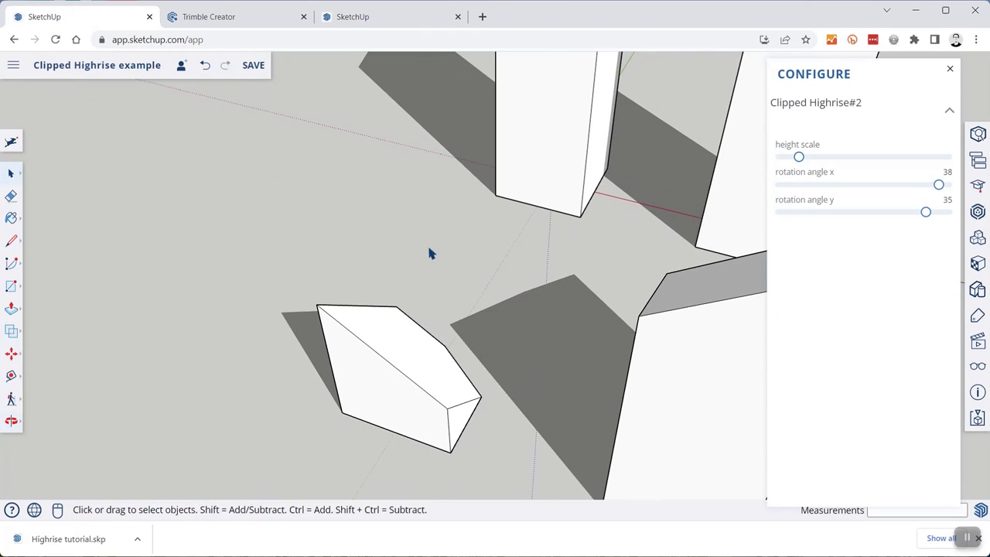
{"action": "scroll", "coordinate": [464, 292], "scroll_direction": "down", "scroll_amount": 4}
{"action": "middle_click_drag", "start_coordinate": [464, 292], "coordinate": [639, 225]}
{"action": "left_click", "coordinate": [474, 354]}
{"action": "left_click_drag", "start_coordinate": [798, 157], "coordinate": [837, 156]}
{"action": "left_click", "coordinate": [685, 240]}
{"action": "middle_click_drag", "start_coordinate": [699, 168], "coordinate": [541, 219]}
{"action": "scroll", "coordinate": [542, 220], "scroll_direction": "up", "scroll_amount": 3}
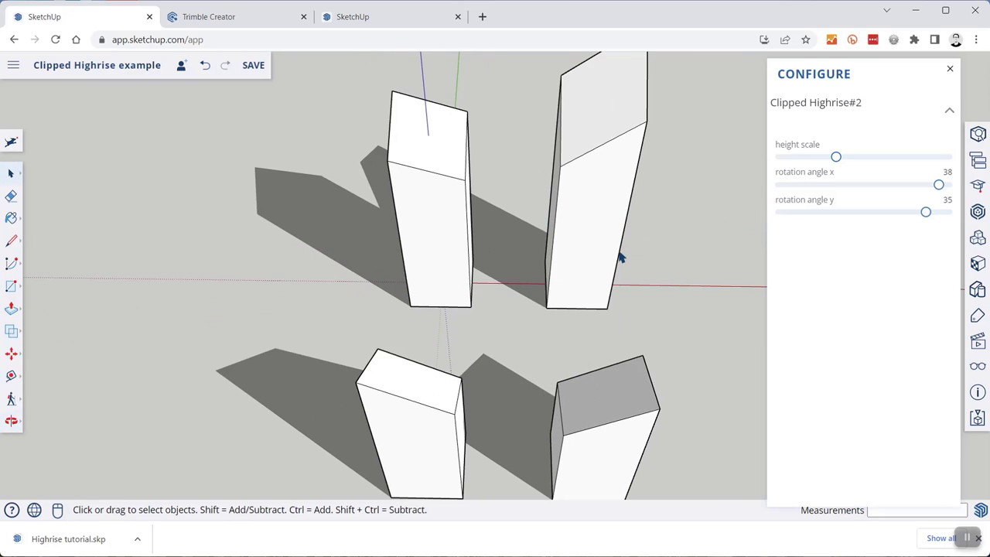
{"action": "scroll", "coordinate": [619, 260], "scroll_direction": "down", "scroll_amount": 2}
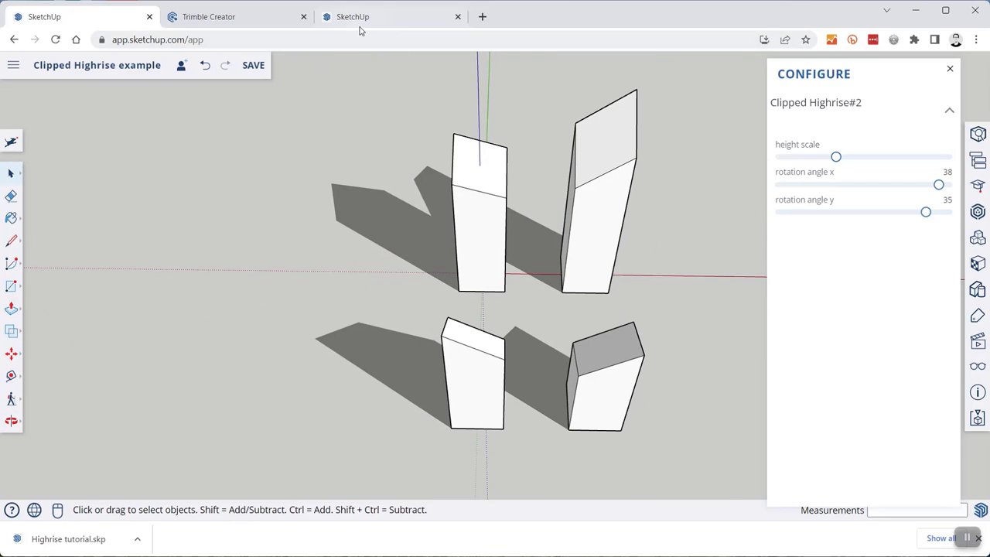
{"action": "left_click", "coordinate": [247, 25]}
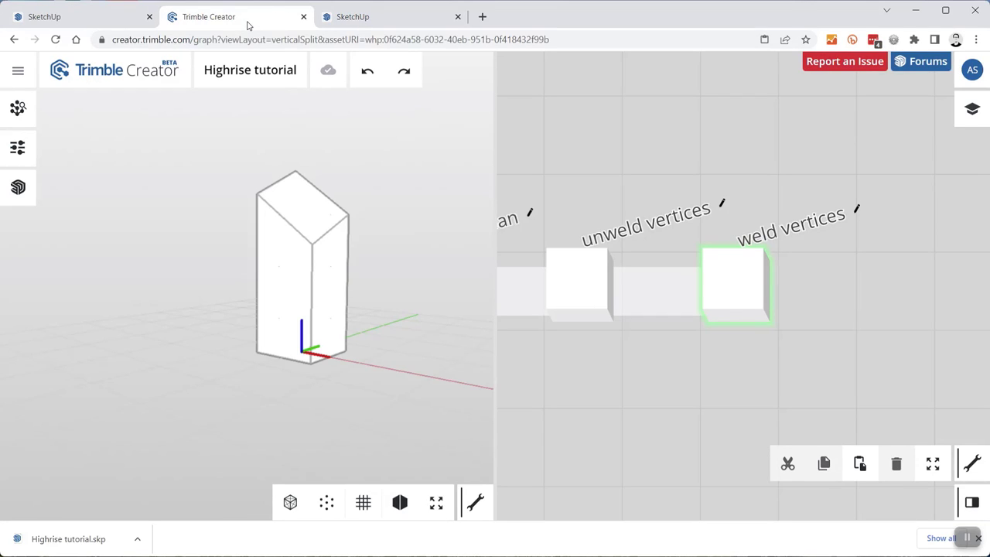
{"action": "scroll", "coordinate": [854, 241], "scroll_direction": "down", "scroll_amount": 5}
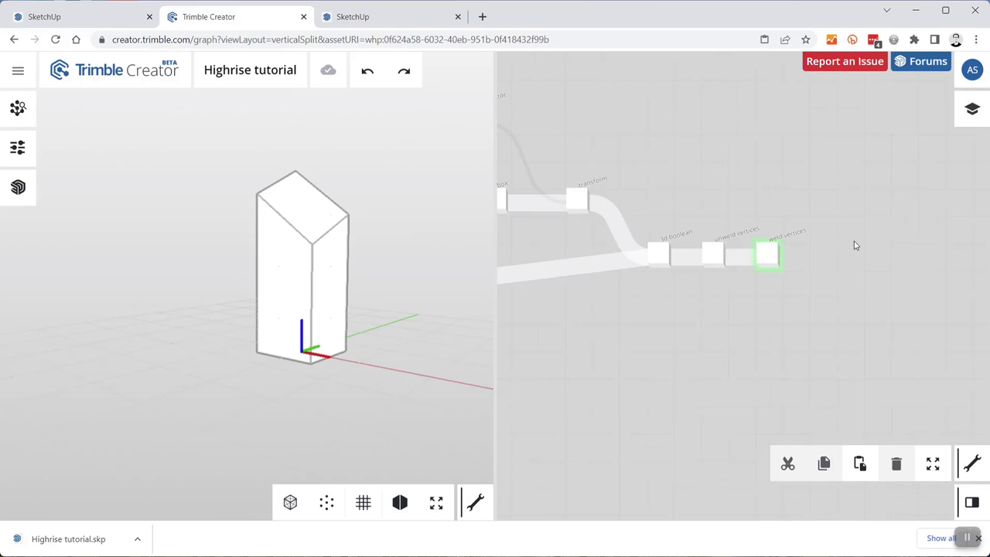
{"action": "scroll", "coordinate": [805, 203], "scroll_direction": "up", "scroll_amount": 2}
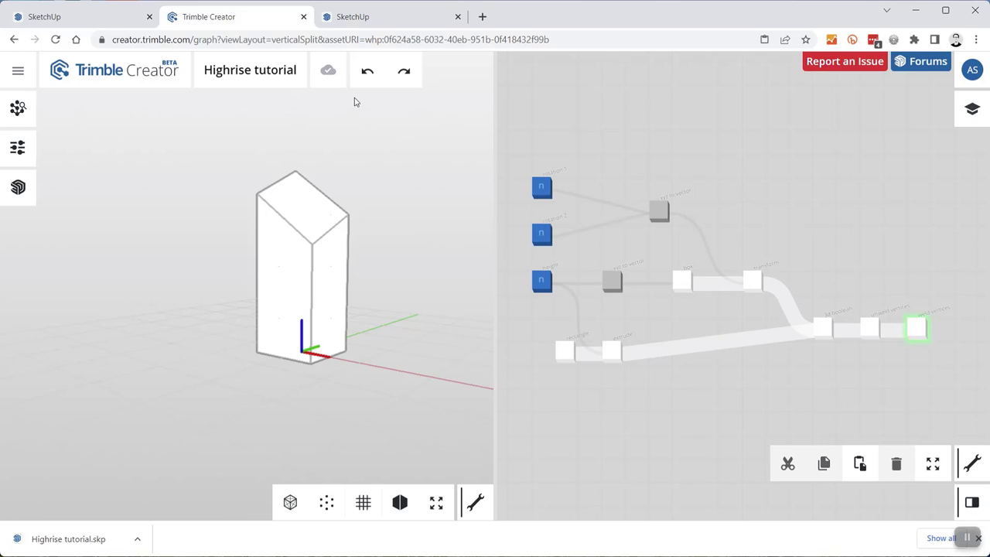
- Inspect the four reconfigured SketchUp towers, then bring up the Trimble Creator Highrise graph
{"action": "left_click", "coordinate": [97, 19]}
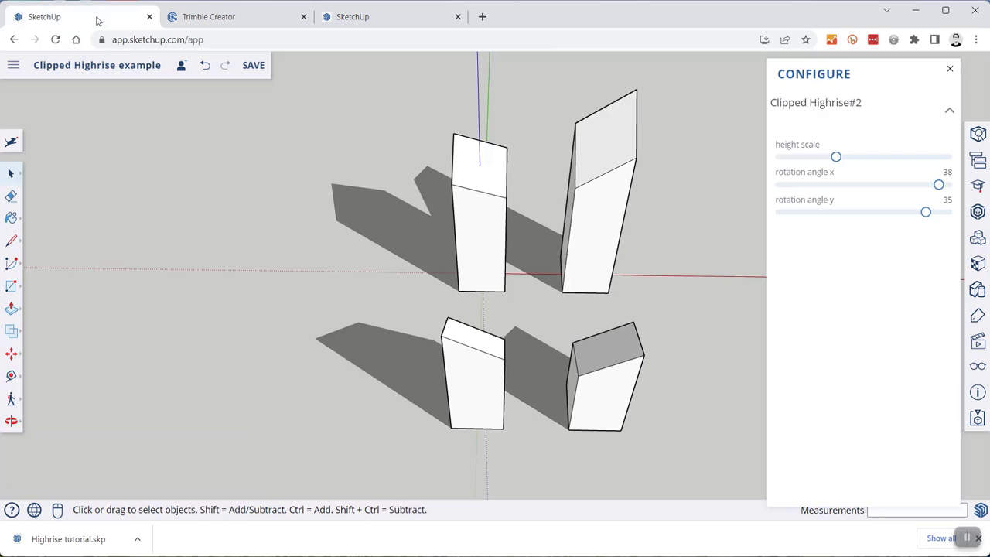
{"action": "scroll", "coordinate": [679, 205], "scroll_direction": "up", "scroll_amount": 1}
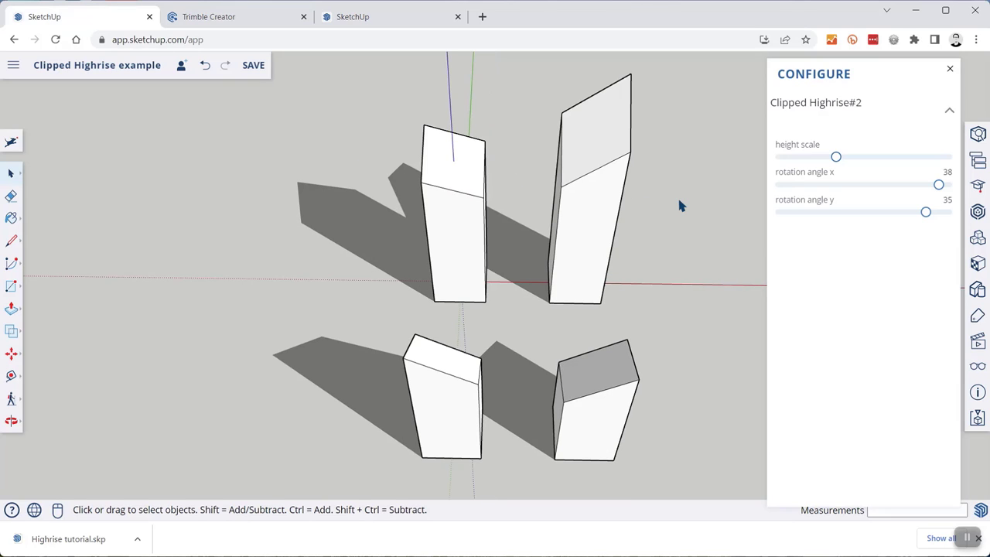
{"action": "middle_click_drag", "start_coordinate": [468, 276], "coordinate": [572, 290]}
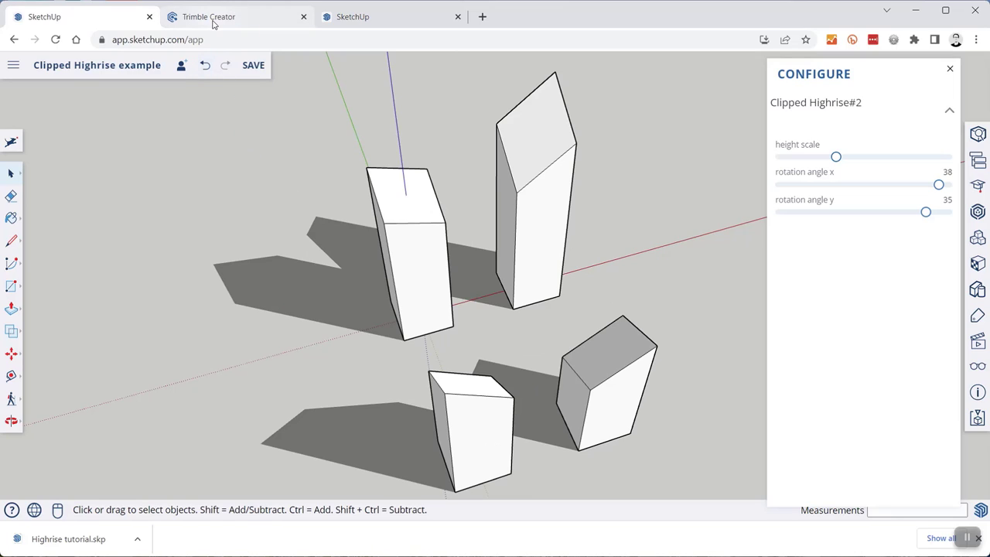
{"action": "mouse_move", "coordinate": [213, 24]}
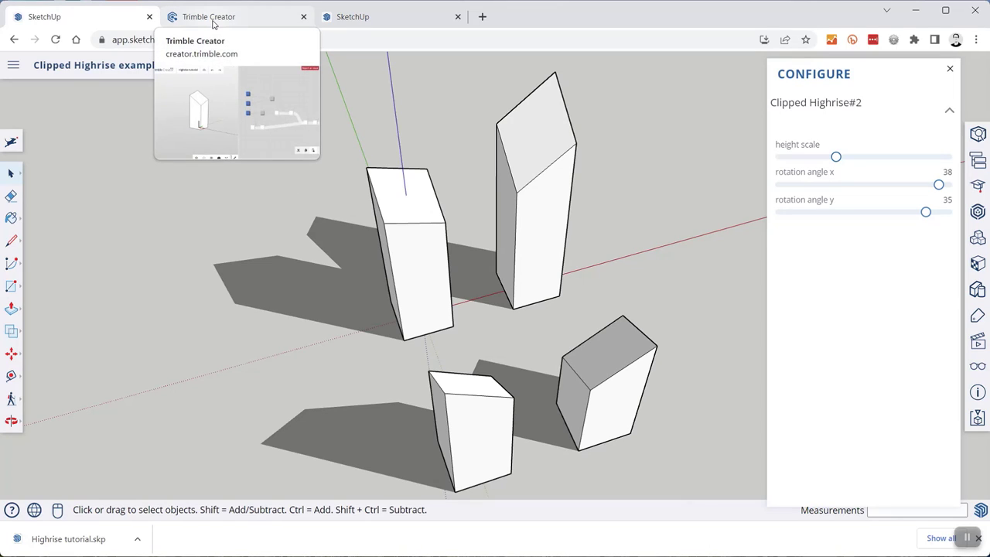
{"action": "left_click", "coordinate": [213, 23]}
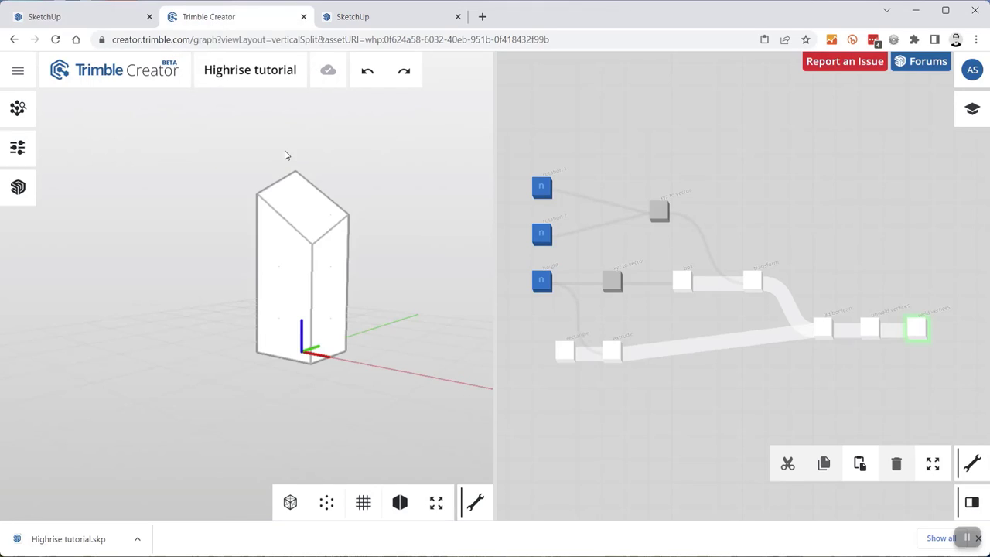